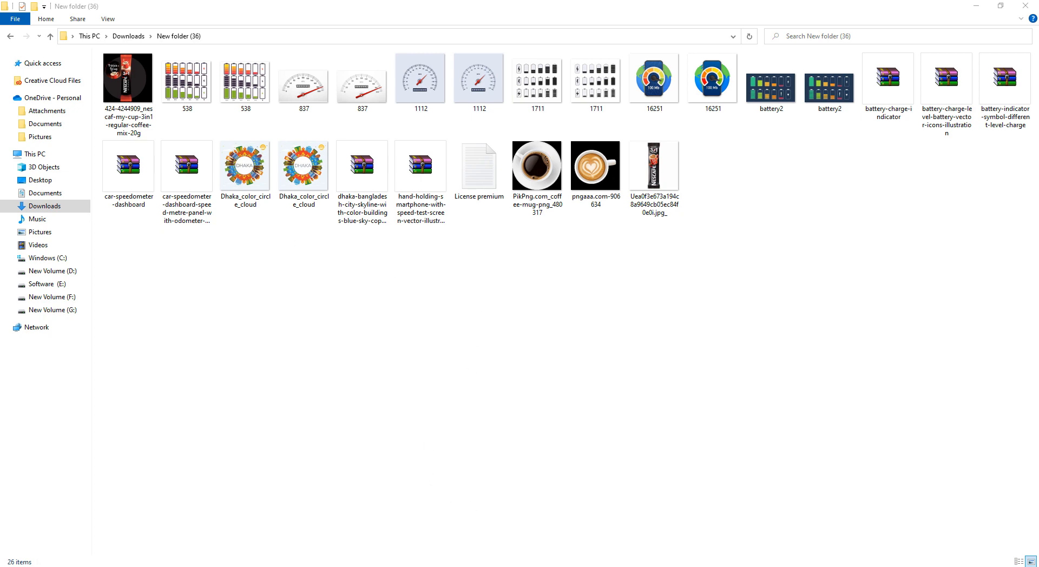
Switch to the browser and look through the uploaded videos on Designhob's YouTube channel.
{"action": "key", "text": "alt+Tab"}
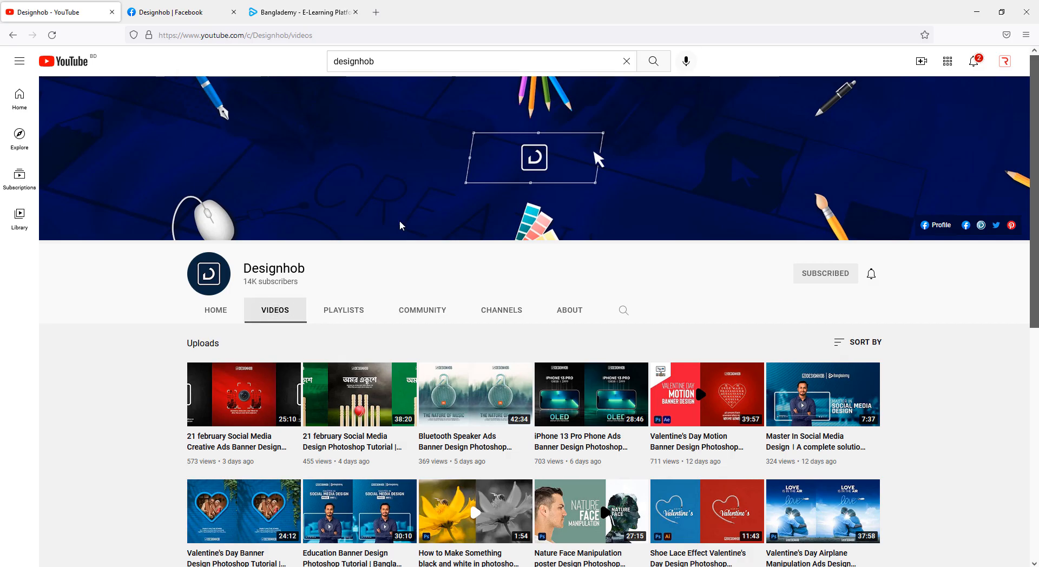
{"action": "left_click", "coordinate": [60, 12]}
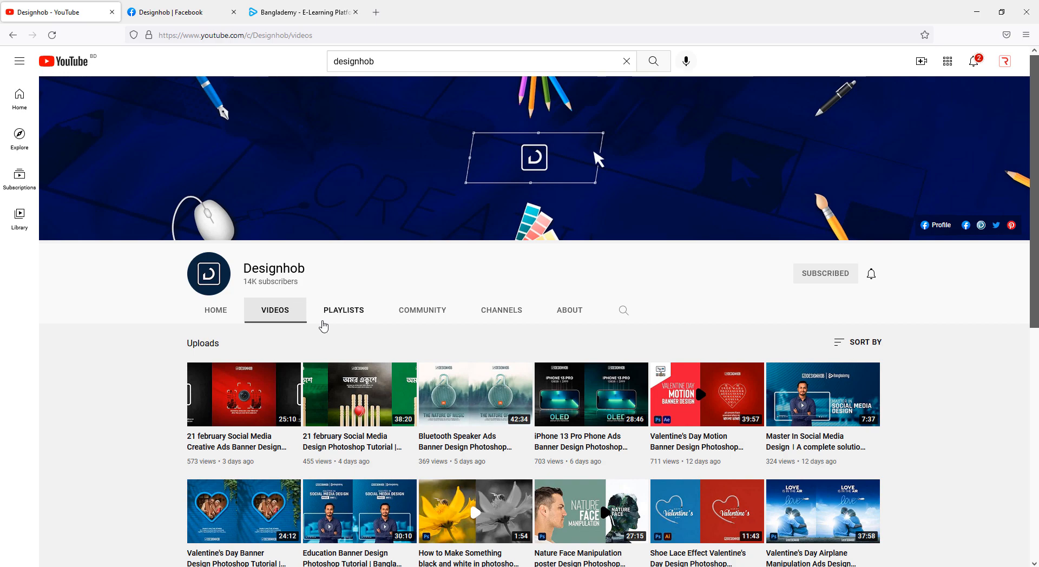
{"action": "scroll", "coordinate": [323, 323], "scroll_direction": "down", "scroll_amount": 5}
{"action": "scroll", "coordinate": [324, 320], "scroll_direction": "down", "scroll_amount": 6}
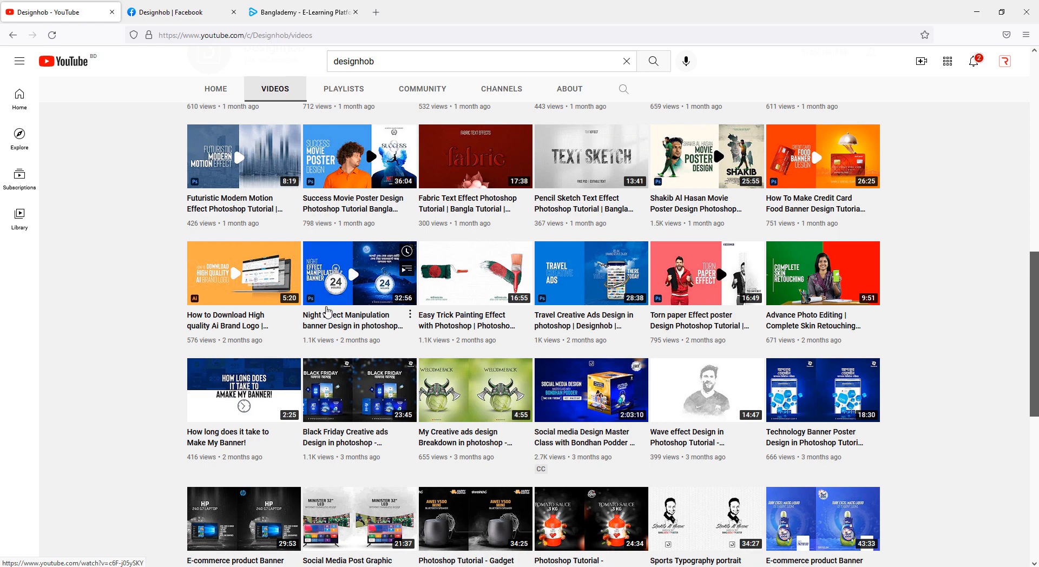
{"action": "mouse_move", "coordinate": [325, 282]}
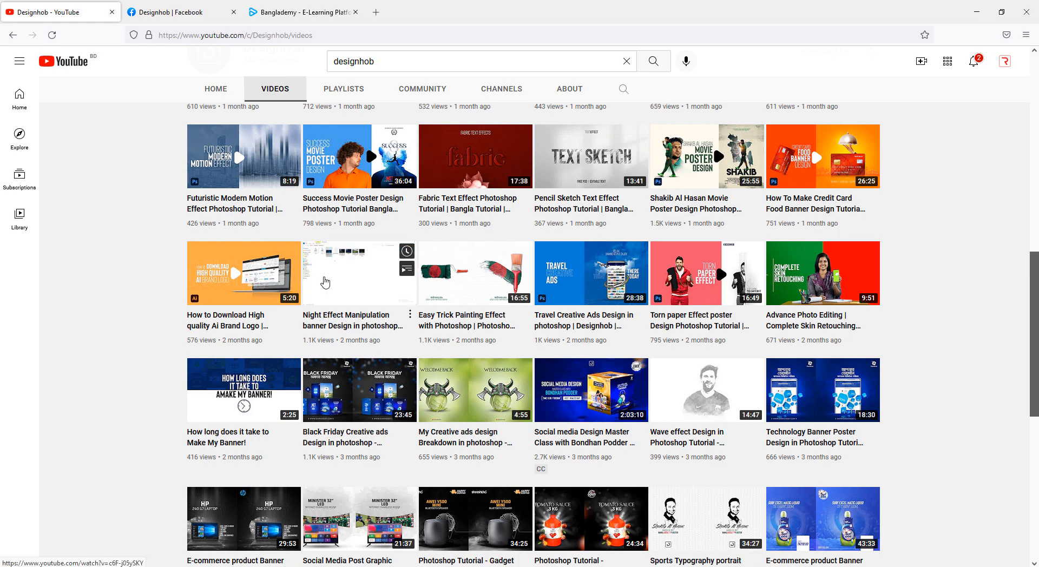
{"action": "scroll", "coordinate": [325, 282], "scroll_direction": "up", "scroll_amount": 5}
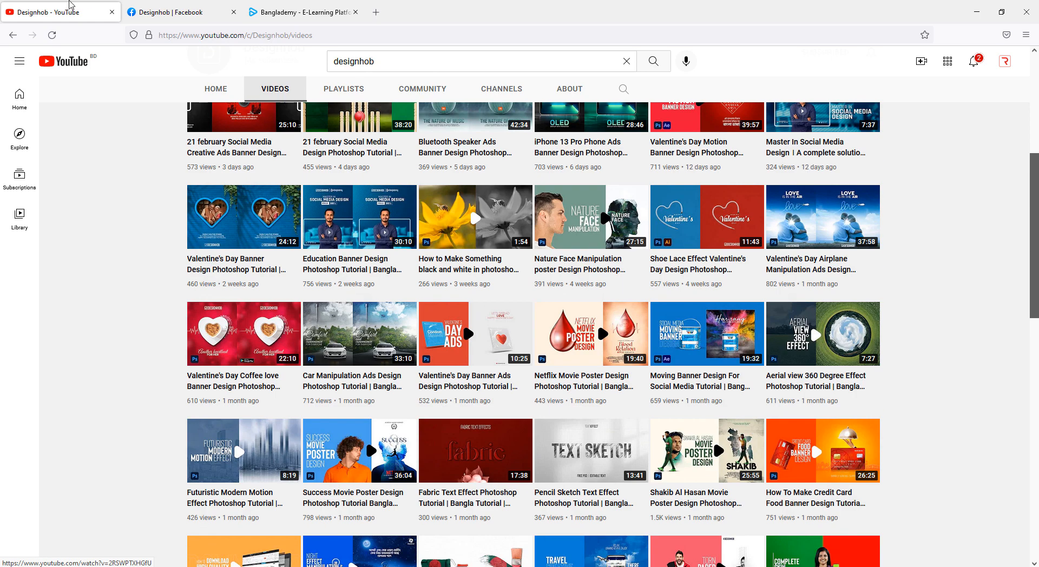
Open the Designhob Facebook group and look through its featured posts and members' design posts.
{"action": "left_click", "coordinate": [158, 15]}
{"action": "scroll", "coordinate": [501, 277], "scroll_direction": "down", "scroll_amount": 6}
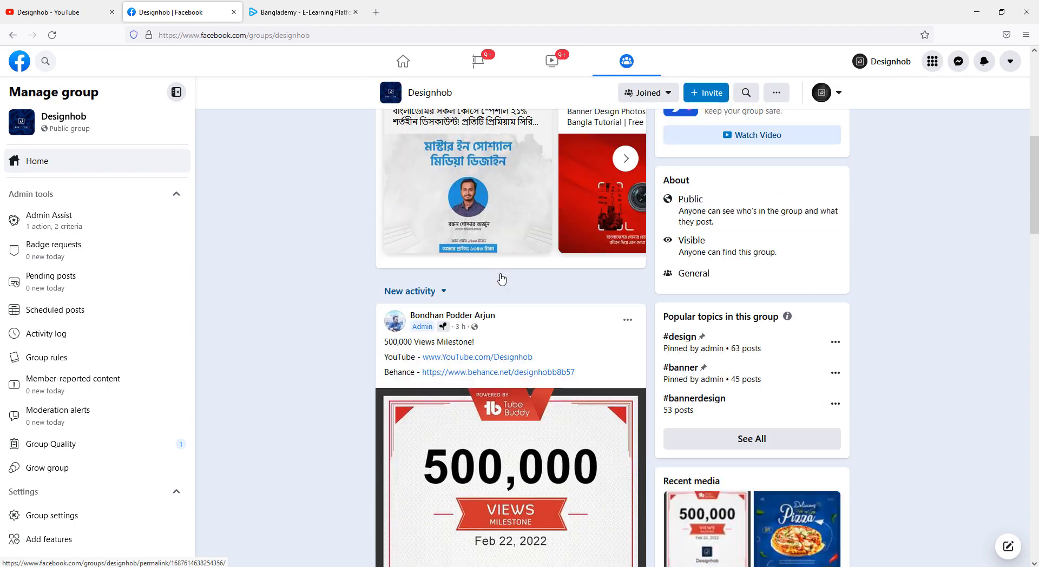
{"action": "scroll", "coordinate": [502, 279], "scroll_direction": "up", "scroll_amount": 2}
{"action": "scroll", "coordinate": [502, 278], "scroll_direction": "up", "scroll_amount": 5}
{"action": "scroll", "coordinate": [507, 273], "scroll_direction": "down", "scroll_amount": 2}
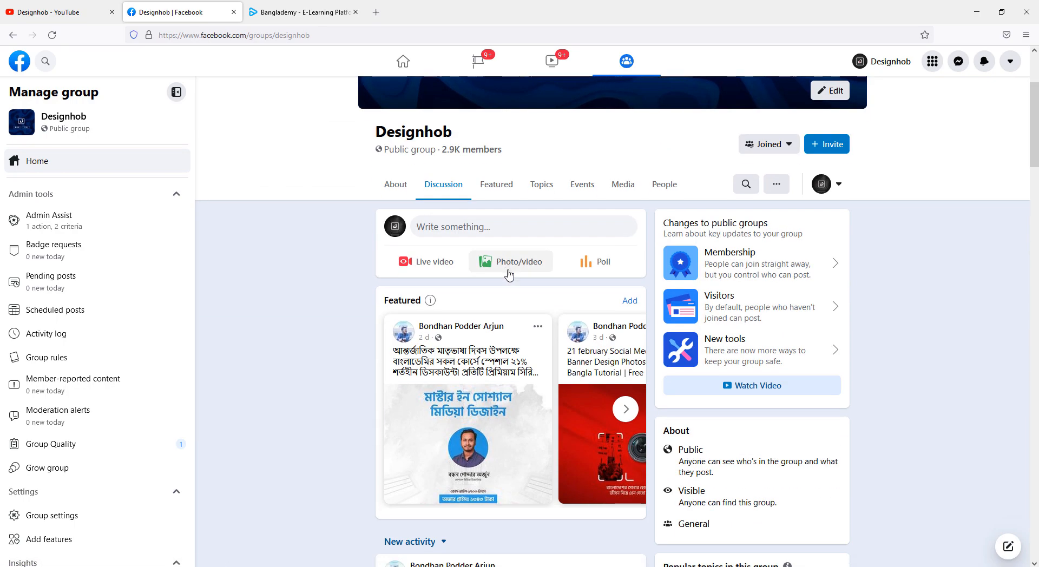
{"action": "scroll", "coordinate": [508, 273], "scroll_direction": "up", "scroll_amount": 1}
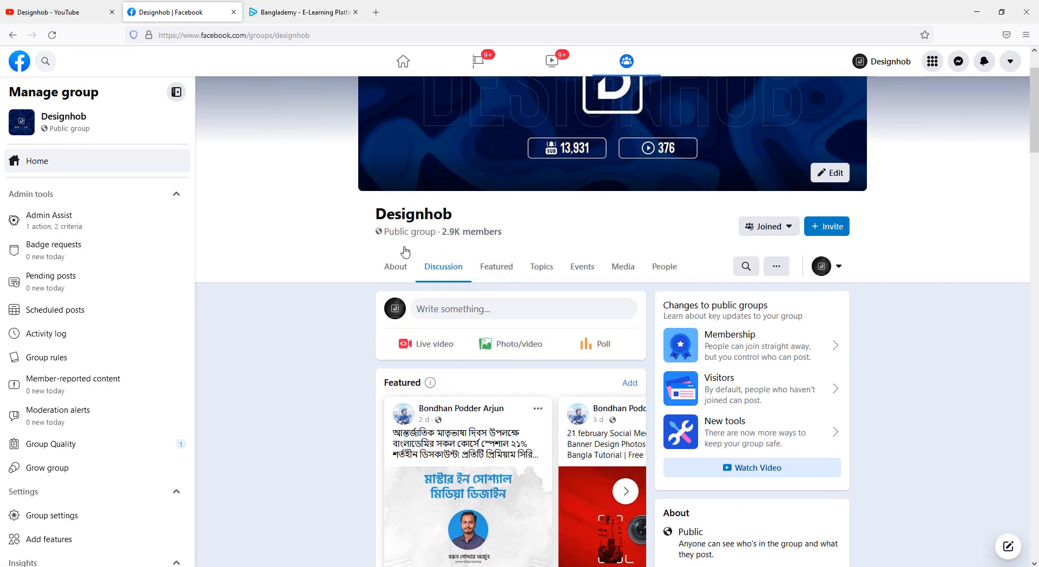
{"action": "scroll", "coordinate": [403, 239], "scroll_direction": "down", "scroll_amount": 6}
{"action": "scroll", "coordinate": [406, 252], "scroll_direction": "down", "scroll_amount": 15}
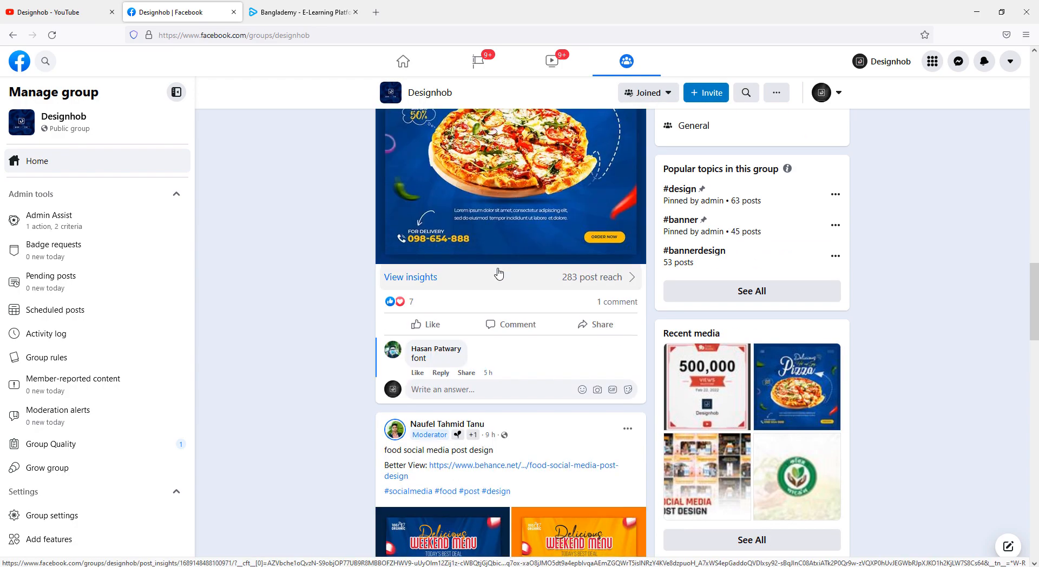
{"action": "scroll", "coordinate": [476, 287], "scroll_direction": "down", "scroll_amount": 10}
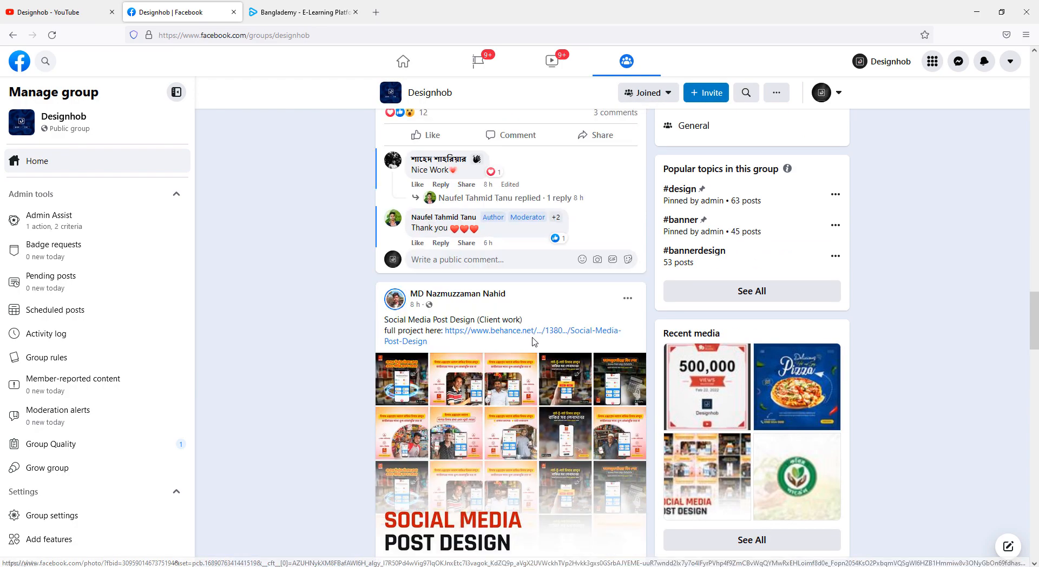
{"action": "scroll", "coordinate": [503, 297], "scroll_direction": "down", "scroll_amount": 5}
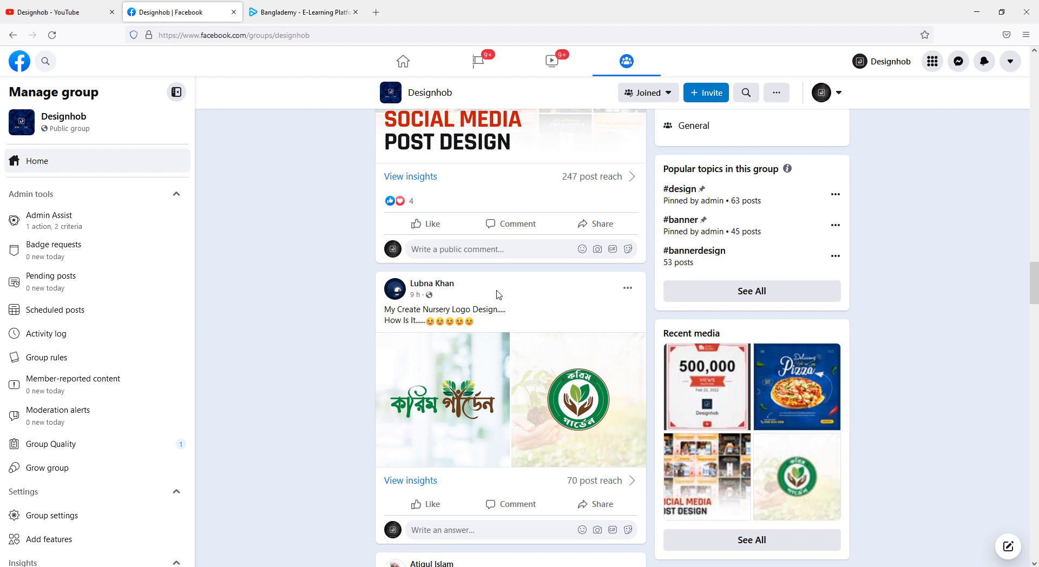
{"action": "scroll", "coordinate": [496, 295], "scroll_direction": "up", "scroll_amount": 12}
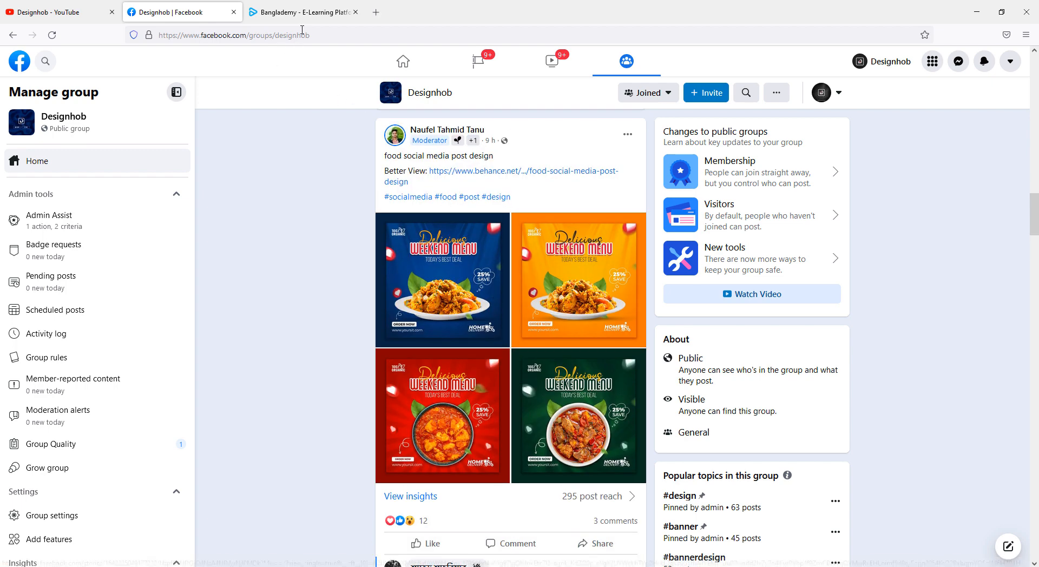
Review the overview and curriculum of the Master In Social Media Design course on Banglademy.
{"action": "key", "text": "ctrl+Tab"}
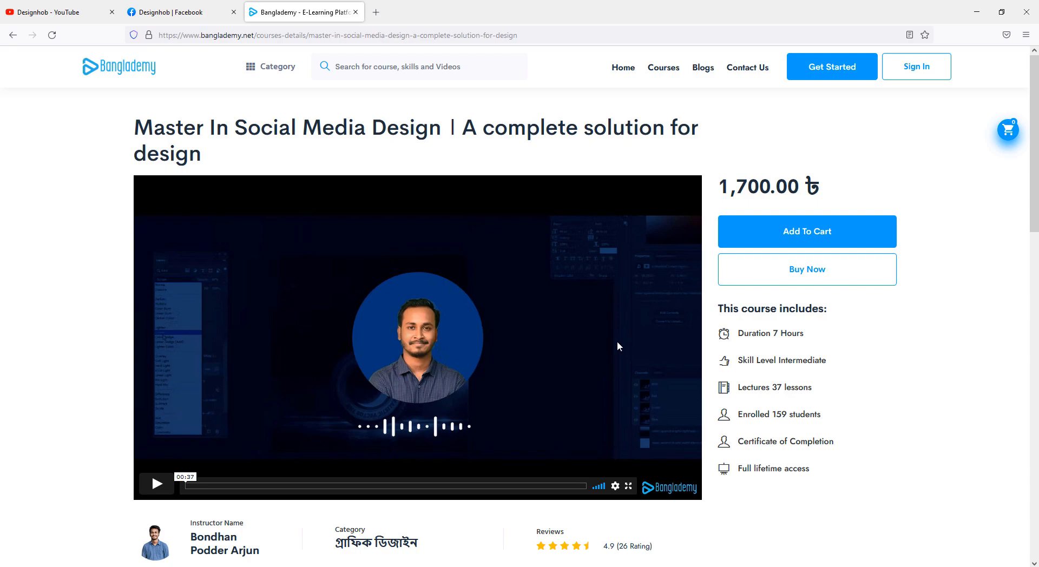
{"action": "scroll", "coordinate": [619, 346], "scroll_direction": "down", "scroll_amount": 5}
{"action": "scroll", "coordinate": [619, 346], "scroll_direction": "down", "scroll_amount": 7}
{"action": "scroll", "coordinate": [615, 339], "scroll_direction": "up", "scroll_amount": 7}
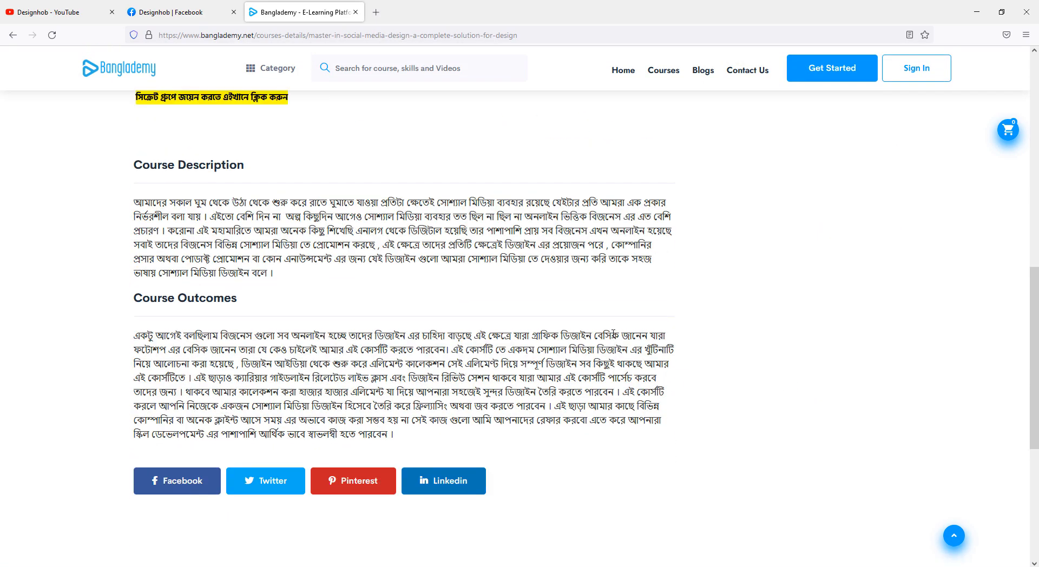
{"action": "scroll", "coordinate": [615, 338], "scroll_direction": "up", "scroll_amount": 5}
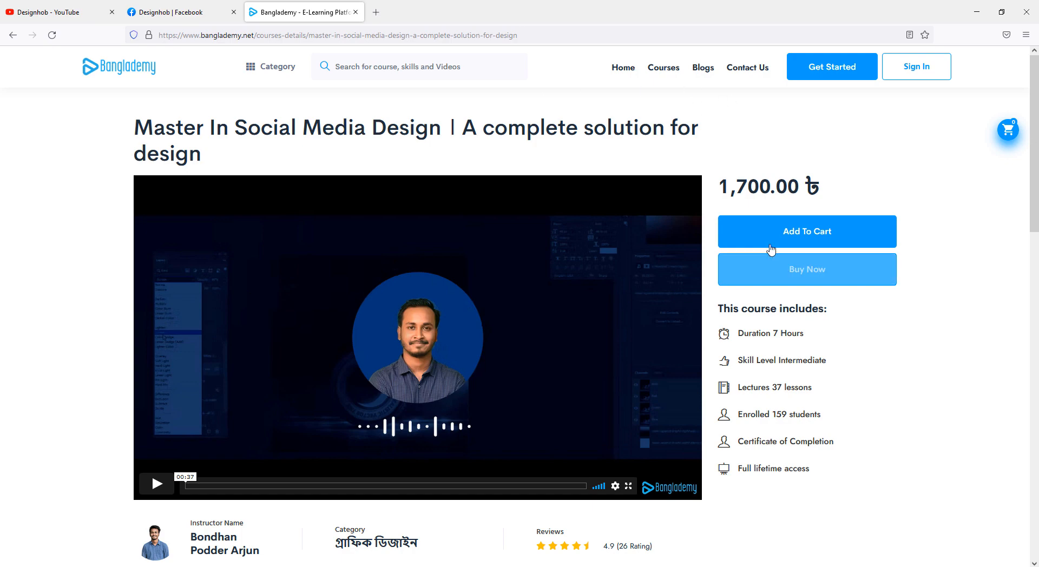
{"action": "scroll", "coordinate": [365, 142], "scroll_direction": "down", "scroll_amount": 1}
{"action": "scroll", "coordinate": [365, 140], "scroll_direction": "down", "scroll_amount": 4}
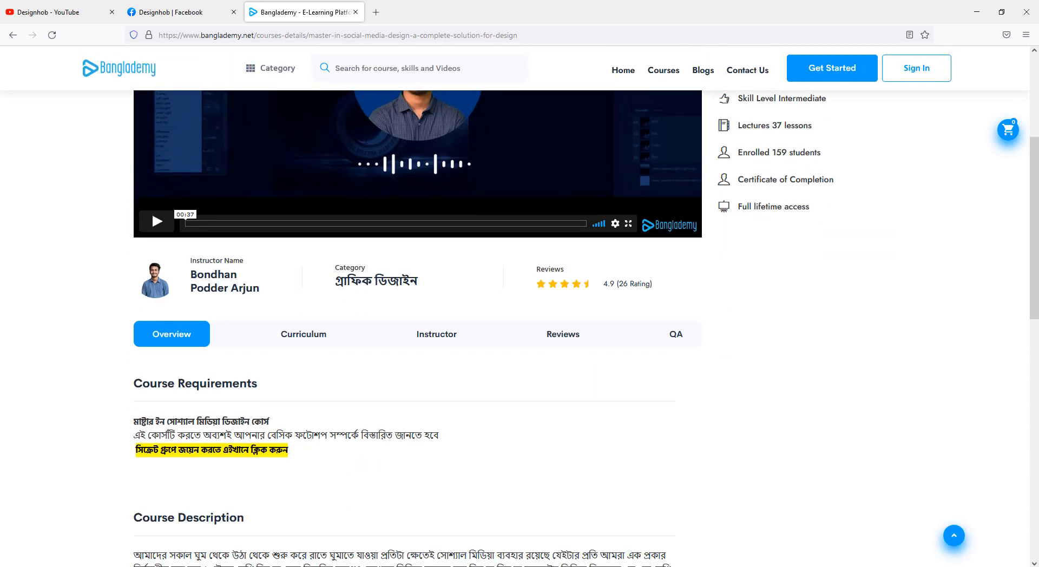
{"action": "scroll", "coordinate": [358, 143], "scroll_direction": "up", "scroll_amount": 5}
{"action": "scroll", "coordinate": [352, 157], "scroll_direction": "down", "scroll_amount": 5}
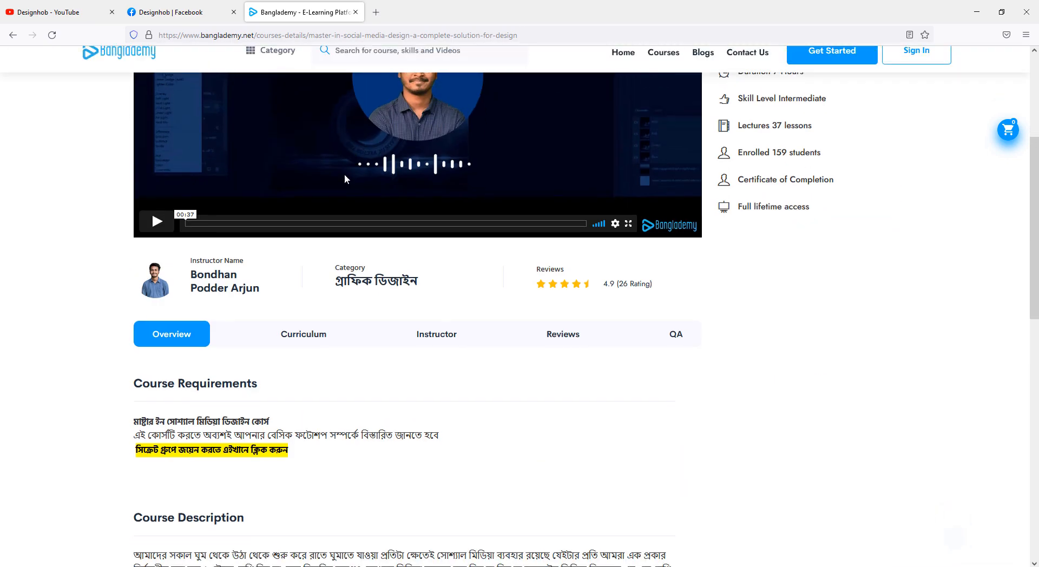
{"action": "left_click", "coordinate": [311, 335]}
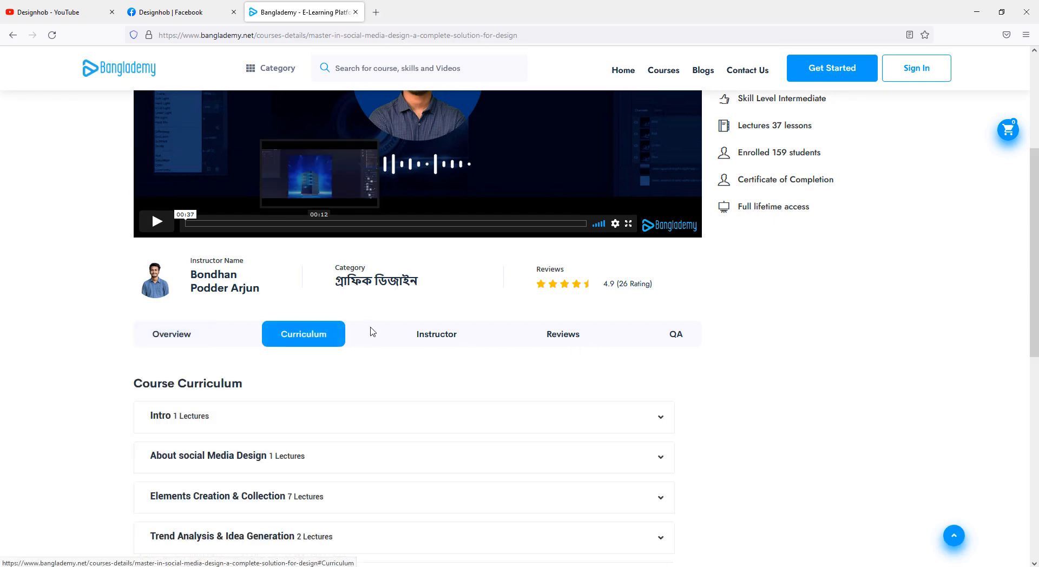
{"action": "scroll", "coordinate": [347, 324], "scroll_direction": "down", "scroll_amount": 5}
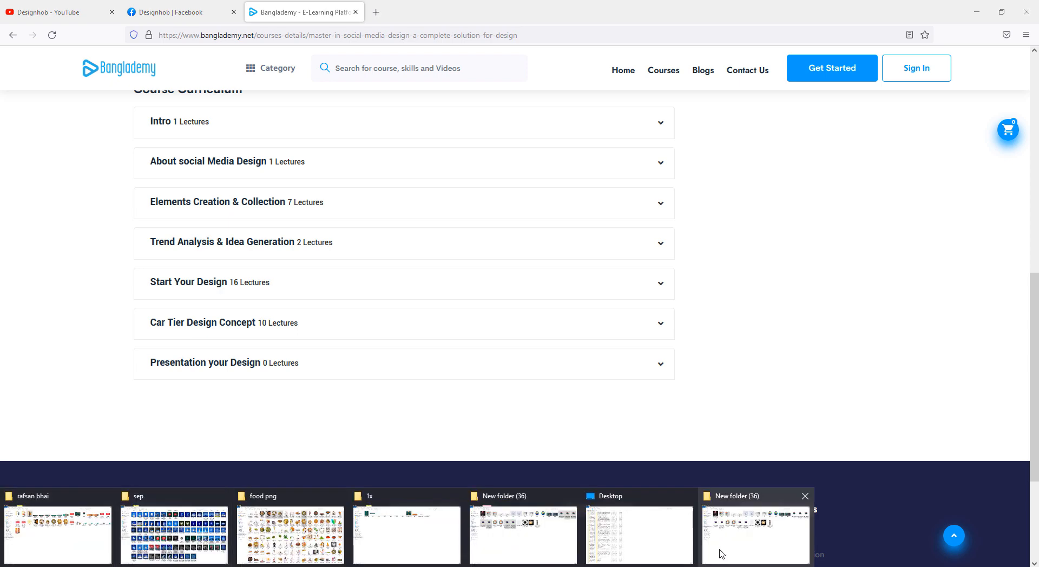
Switch to Photoshop and create a new 2000 × 2000 pixel RGB document at 300 pixels/inch with a white background.
{"action": "left_click", "coordinate": [727, 533]}
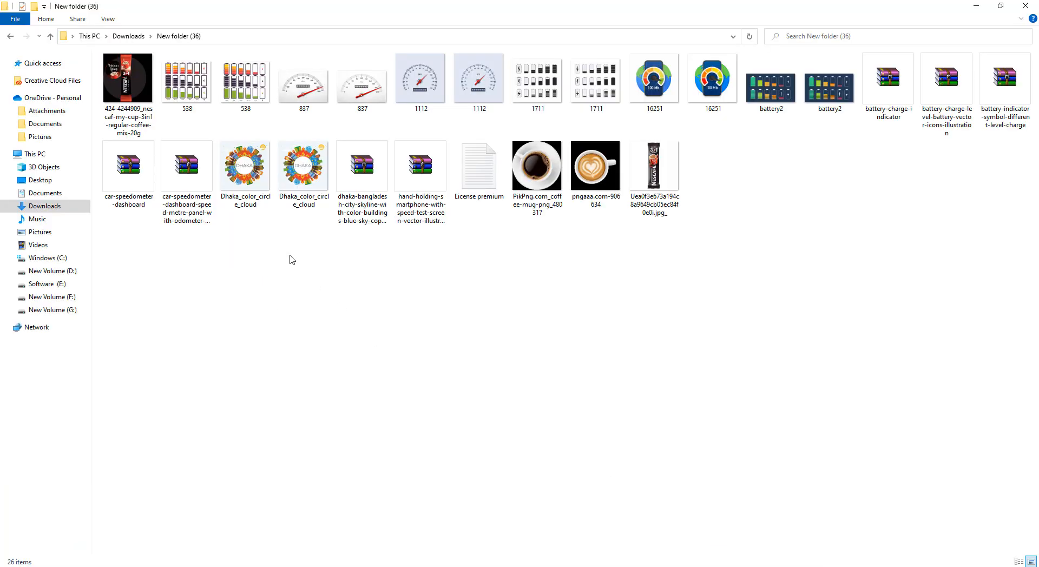
{"action": "left_click", "coordinate": [231, 558]}
{"action": "left_click", "coordinate": [33, 7]}
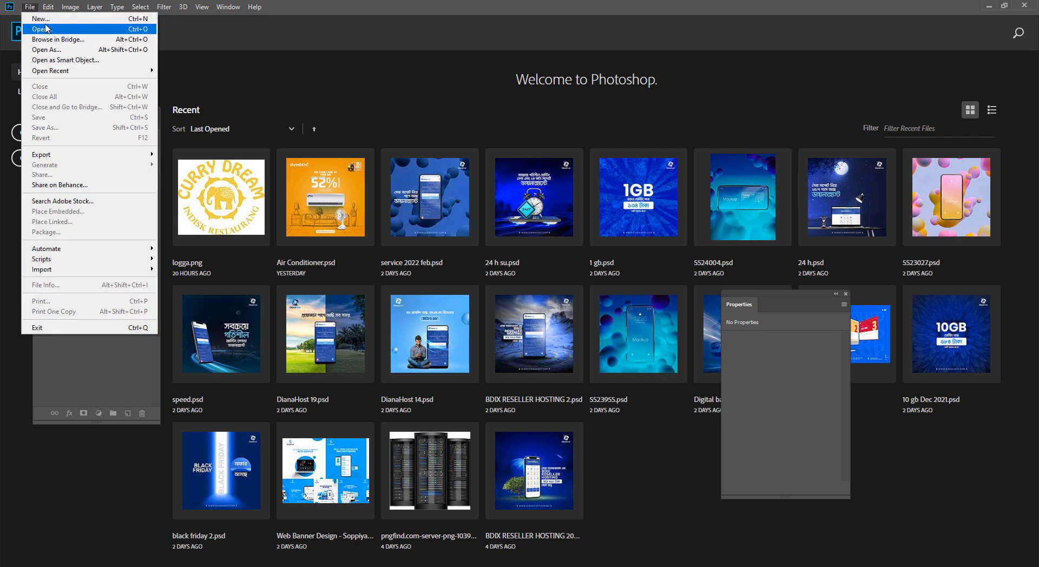
{"action": "left_click", "coordinate": [39, 18]}
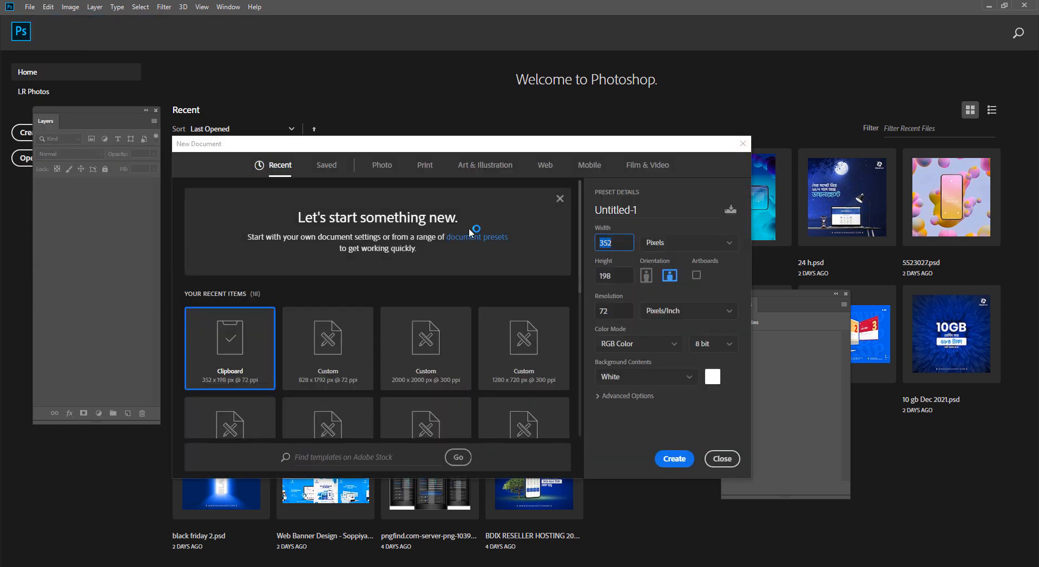
{"action": "type", "text": "2000"}
{"action": "key", "text": "Tab"}
{"action": "type", "text": "20"}
{"action": "key", "text": "Tab"}
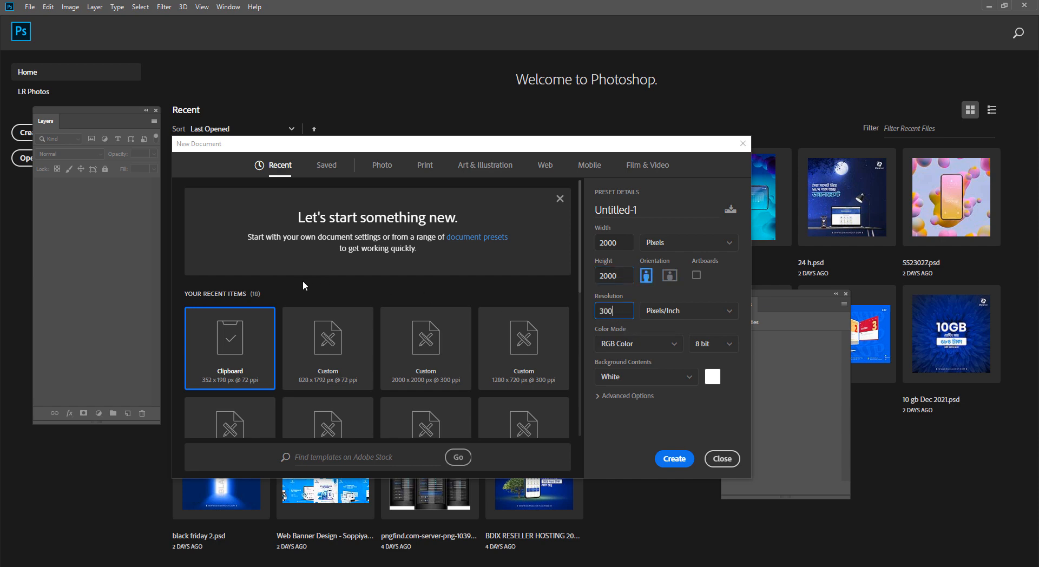
{"action": "key", "text": "Escape"}
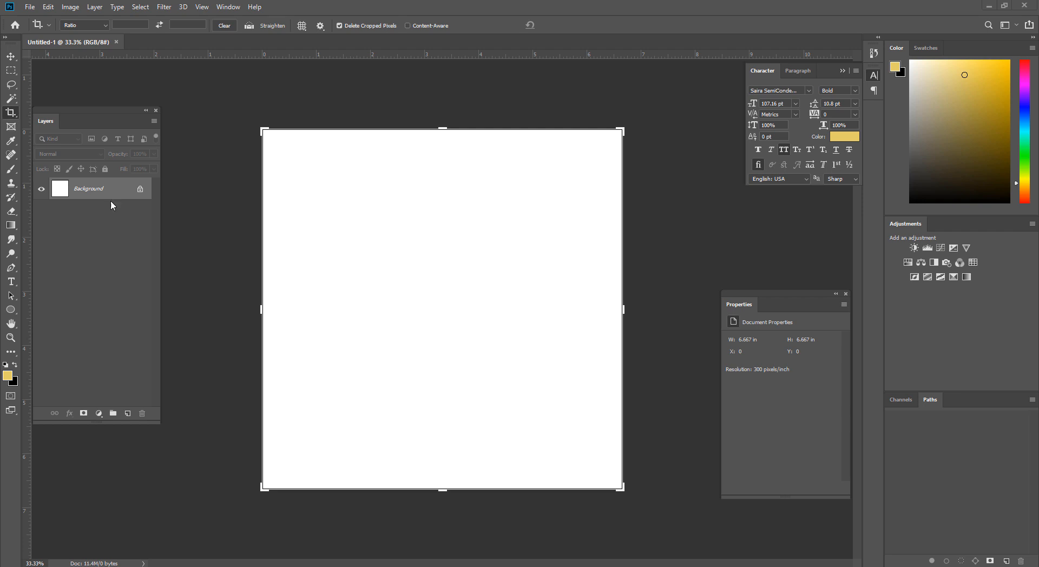
Place the latte cup image pngaaa.com-906634 from Downloads > New folder (36) in the lower middle of the canvas.
{"action": "left_click", "coordinate": [10, 70]}
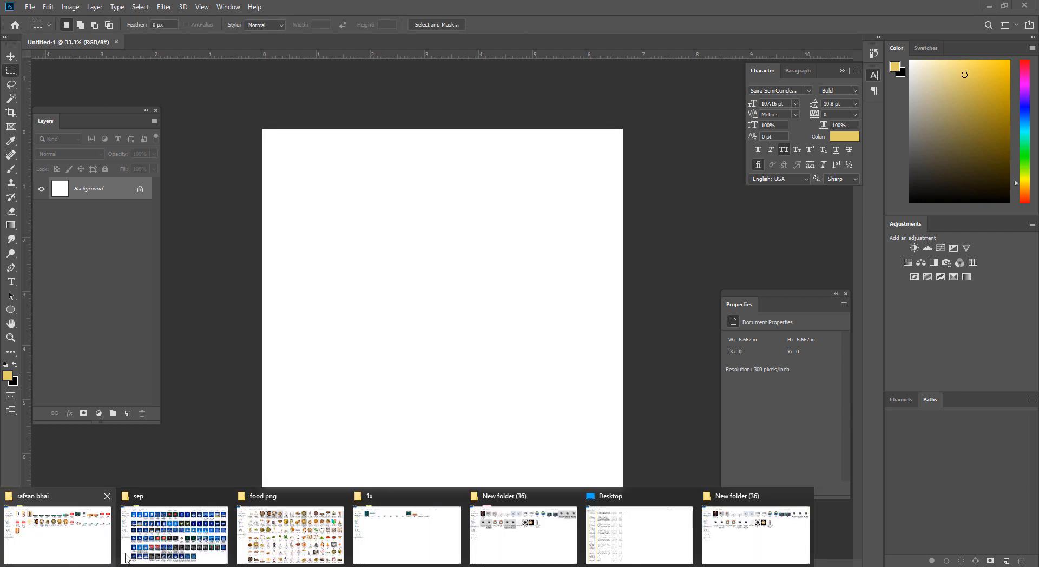
{"action": "left_click", "coordinate": [79, 546]}
{"action": "mouse_move", "coordinate": [99, 564]}
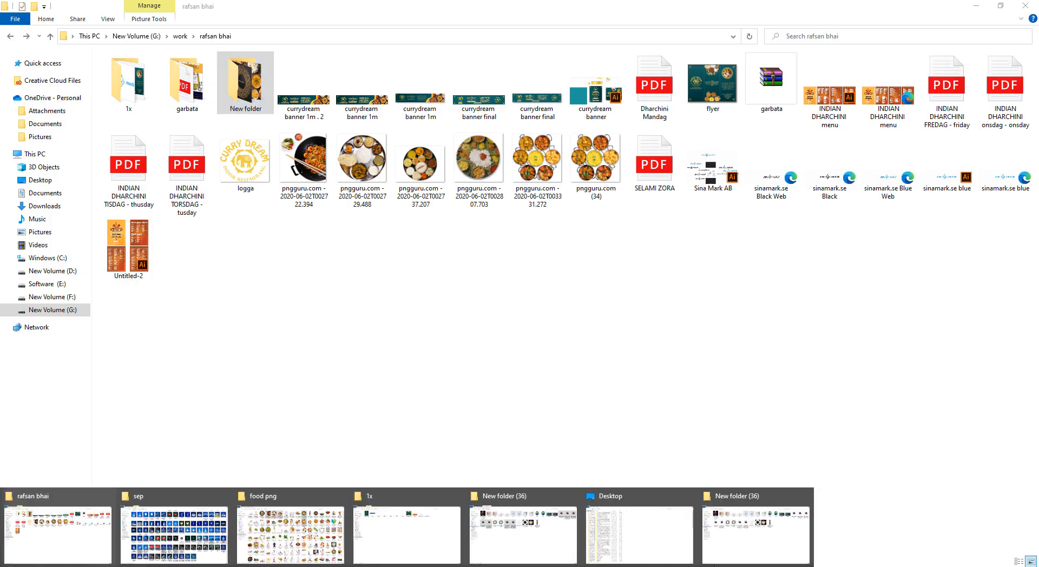
{"action": "left_click", "coordinate": [736, 542]}
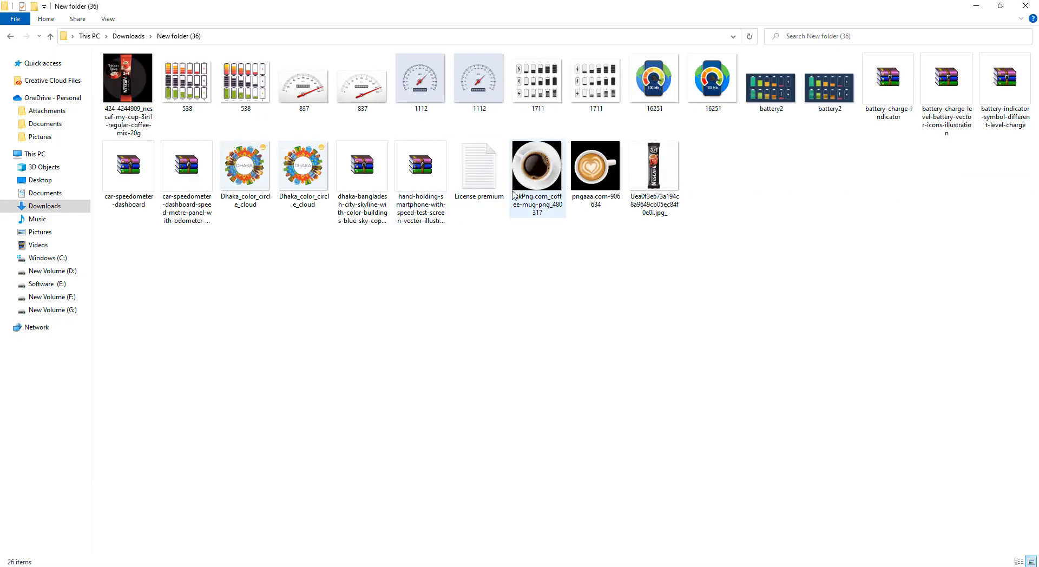
{"action": "left_click", "coordinate": [540, 174]}
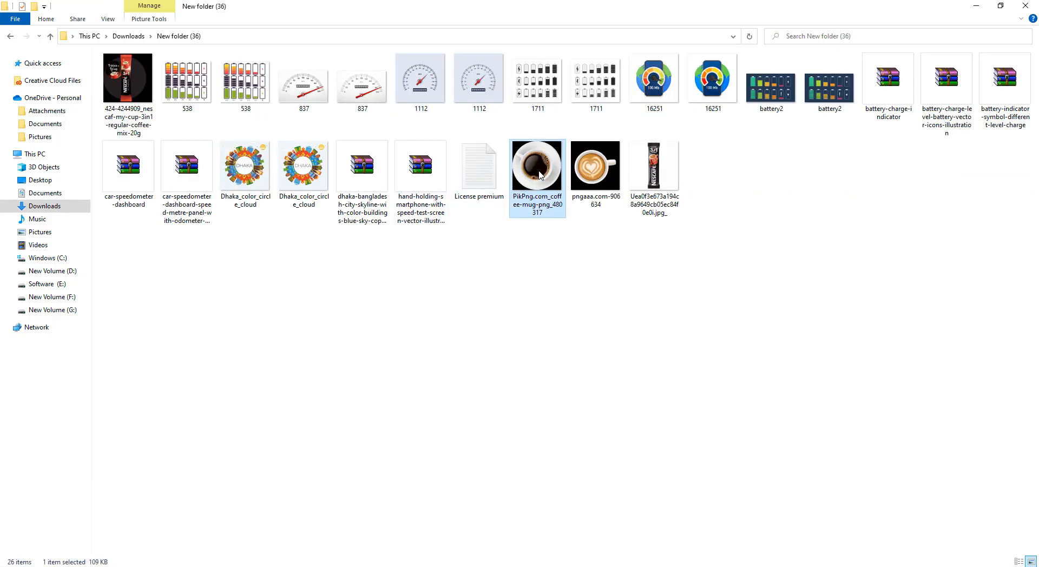
{"action": "left_click", "coordinate": [601, 174]}
{"action": "left_click_drag", "start_coordinate": [609, 169], "coordinate": [406, 325]}
{"action": "left_click_drag", "start_coordinate": [438, 125], "coordinate": [442, 251]}
{"action": "key", "text": "Return"}
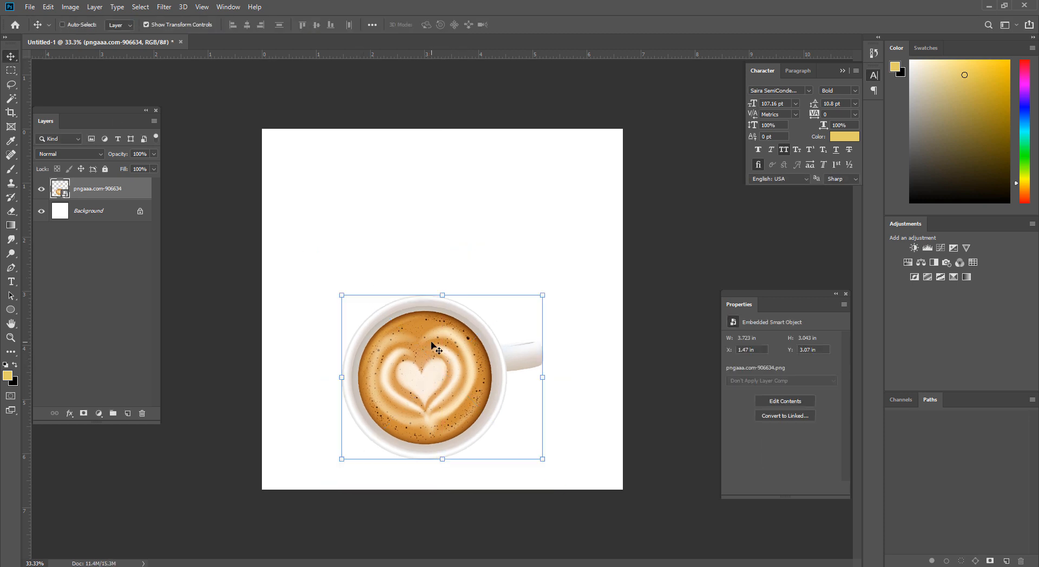
Center the latte cup layer vertically on the canvas and clear the selection.
{"action": "key", "text": "ctrl+a"}
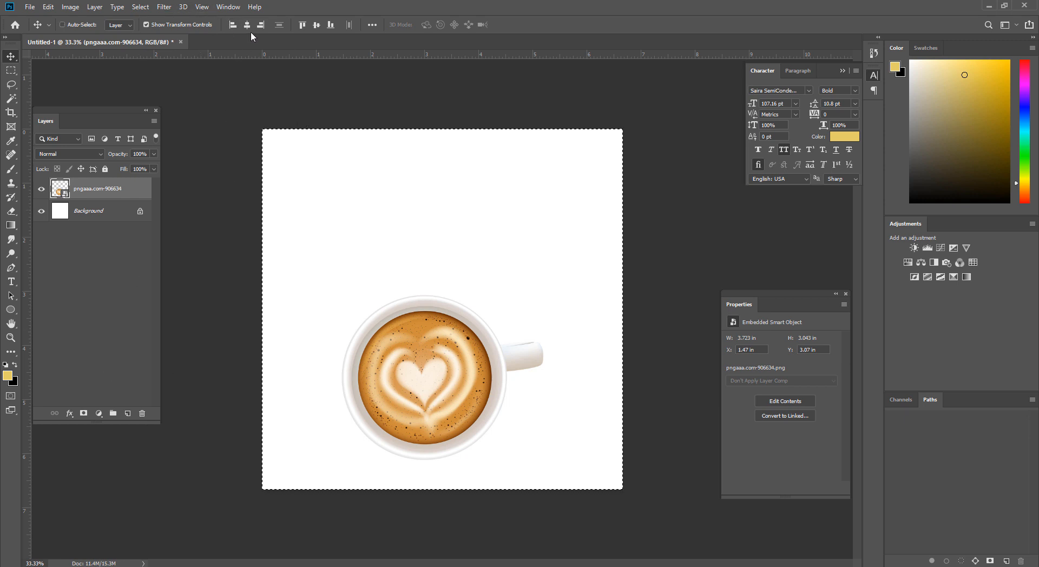
{"action": "left_click", "coordinate": [317, 26]}
{"action": "key", "text": "ctrl+d"}
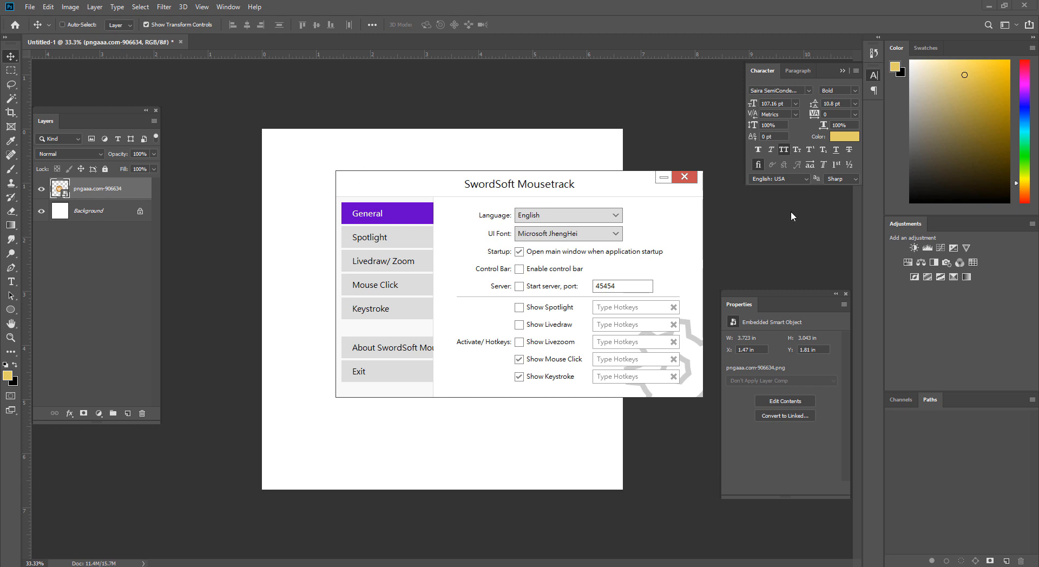
In SwordSoft Mousetrack's keystroke settings, set the display screen to Screen_3 (3840,0,1920,1080).
{"action": "left_click", "coordinate": [552, 219]}
{"action": "left_click", "coordinate": [550, 222]}
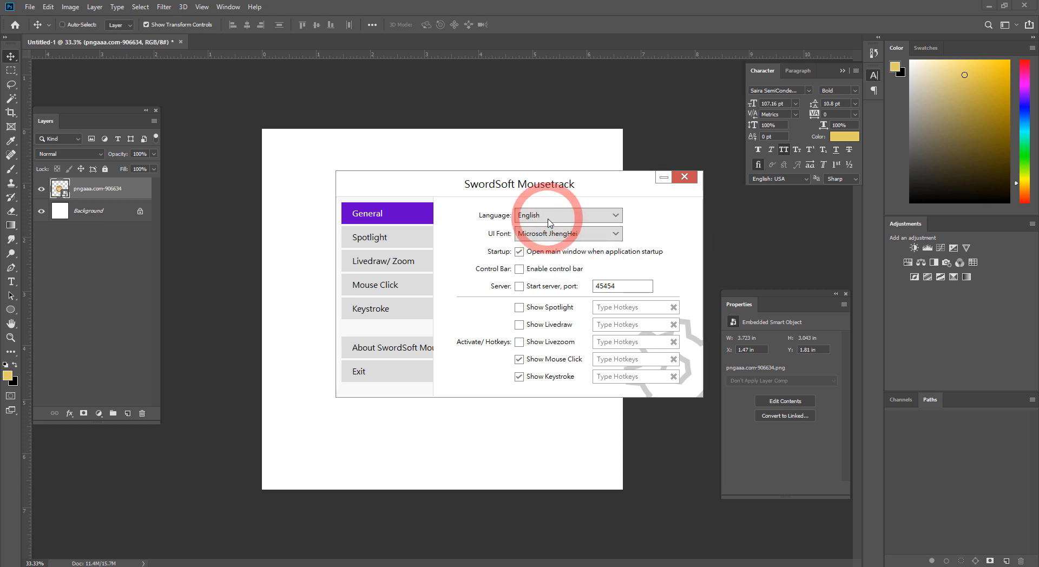
{"action": "left_click", "coordinate": [381, 313]}
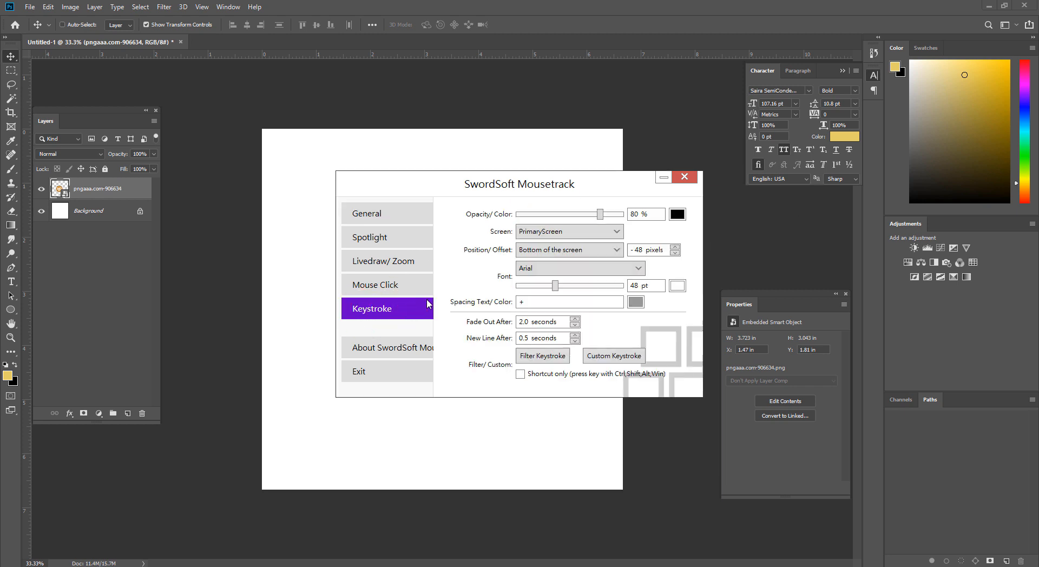
{"action": "left_click", "coordinate": [541, 232]}
{"action": "left_click", "coordinate": [537, 272]}
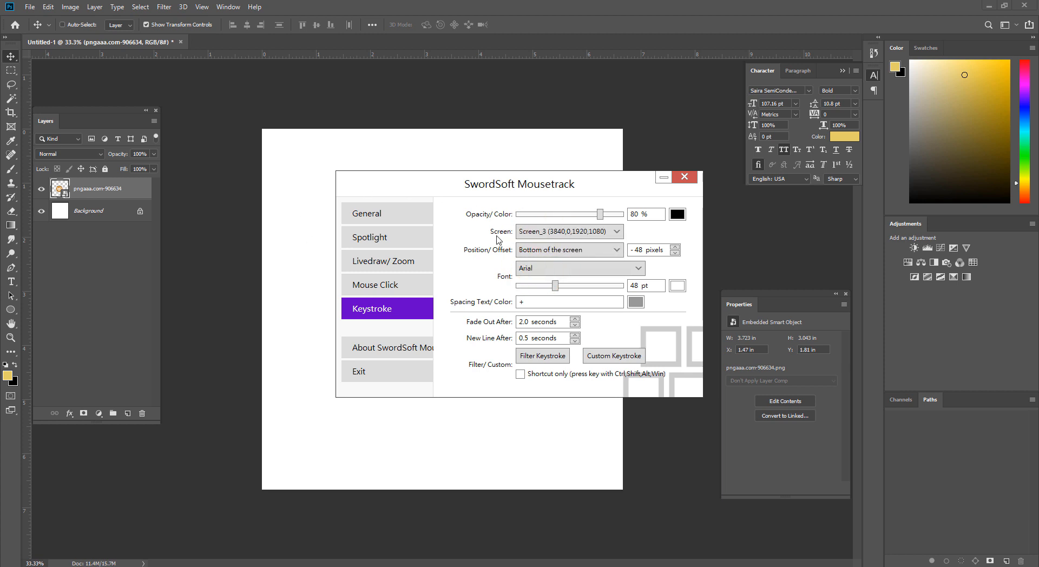
Reduce the keystroke display's font size to 18 pt in SwordSoft Mousetrack.
{"action": "left_click", "coordinate": [526, 286]}
{"action": "left_click", "coordinate": [524, 287]}
{"action": "left_click", "coordinate": [525, 287]}
{"action": "left_click", "coordinate": [524, 288]}
{"action": "key", "text": "space"}
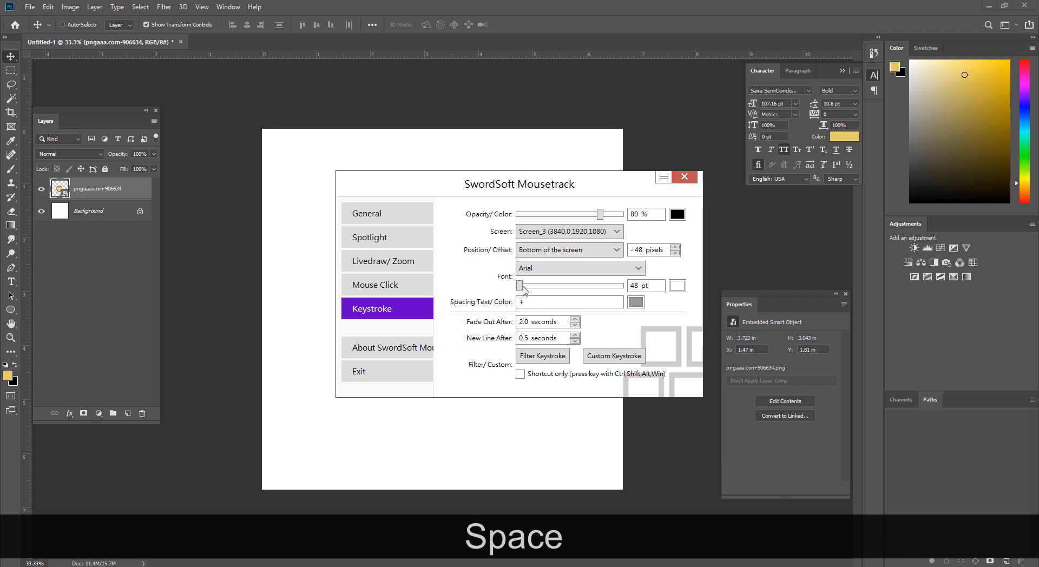
{"action": "left_click_drag", "start_coordinate": [523, 287], "coordinate": [531, 289]}
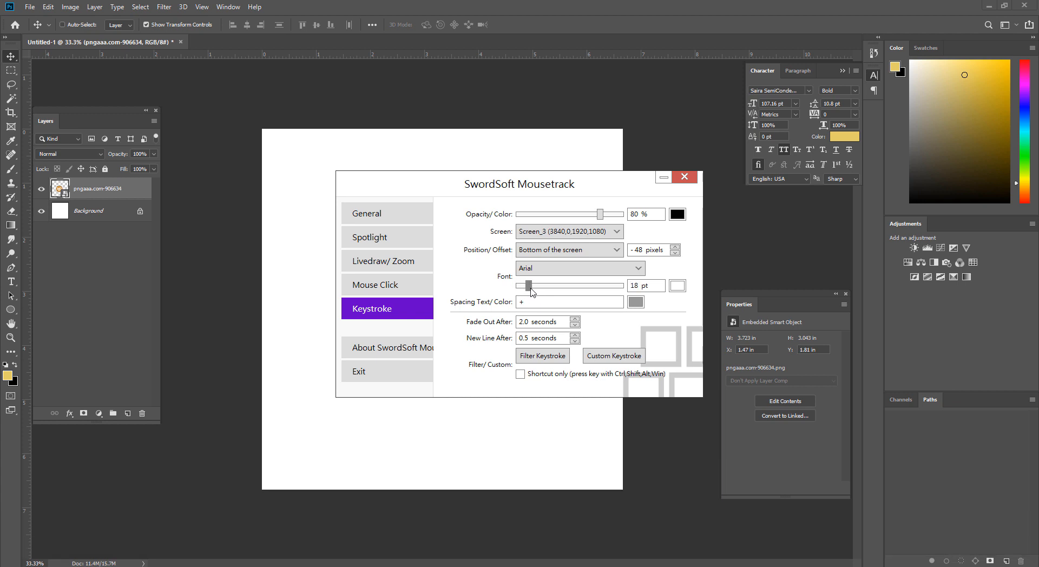
{"action": "key", "text": "space"}
Turn off the left, middle and right mouse click colors in Mousetrack and minimize its settings window.
{"action": "left_click", "coordinate": [390, 285]}
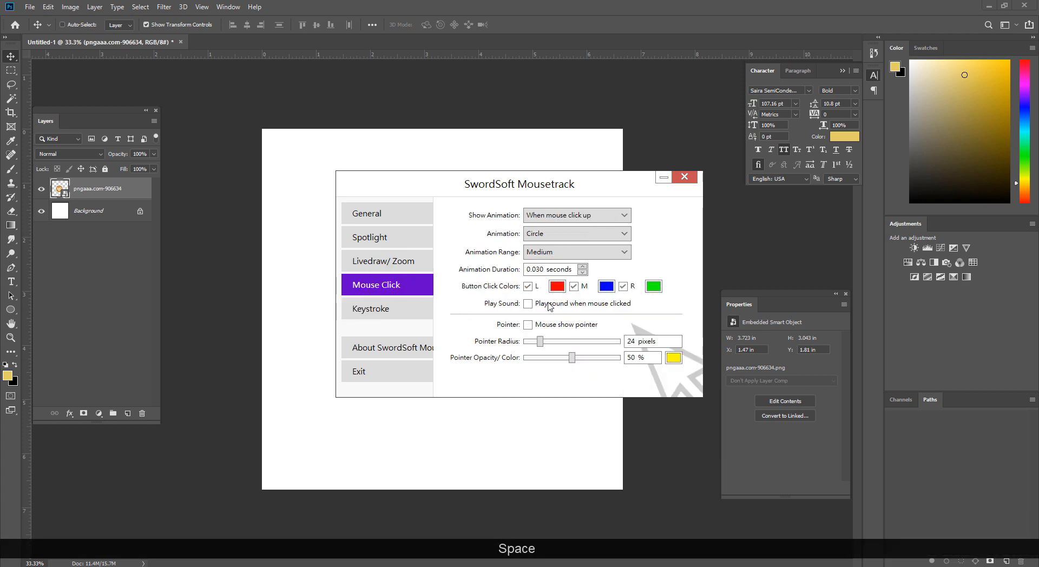
{"action": "left_click", "coordinate": [529, 287]}
{"action": "left_click", "coordinate": [579, 288]}
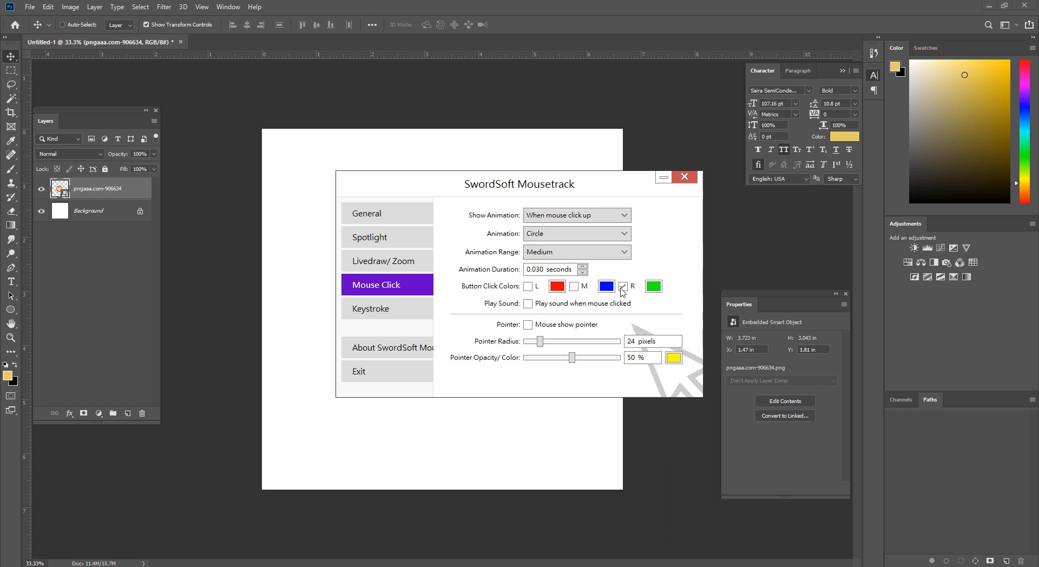
{"action": "left_click", "coordinate": [660, 181]}
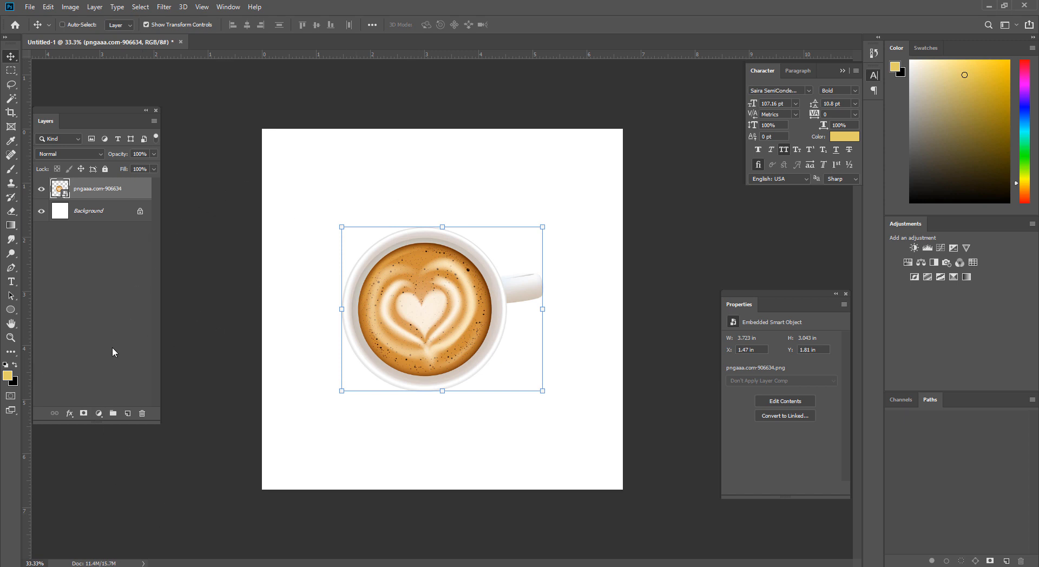
{"action": "left_click", "coordinate": [99, 413]}
{"action": "left_click", "coordinate": [113, 225]}
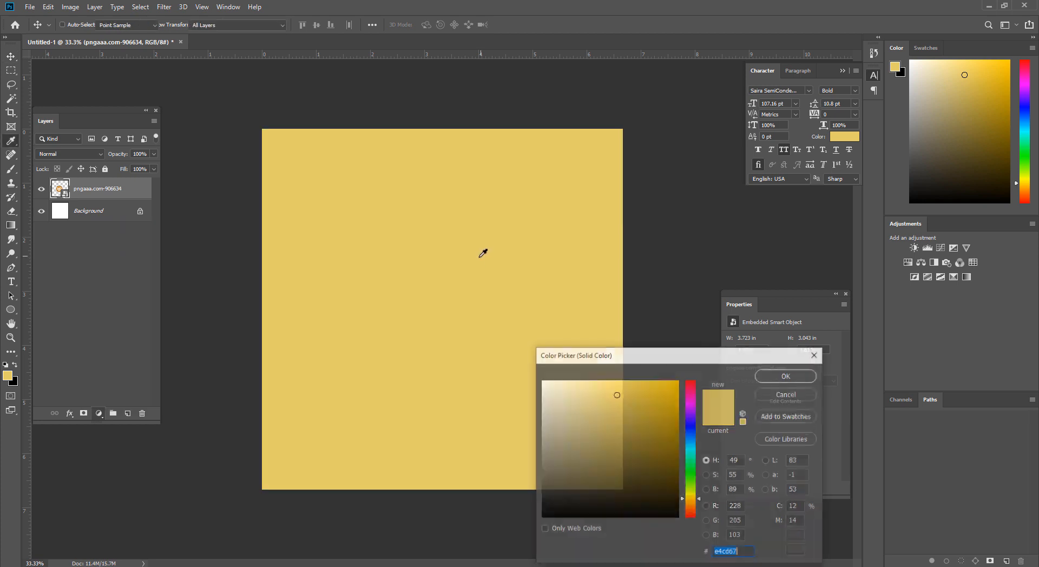
{"action": "left_click", "coordinate": [787, 394]}
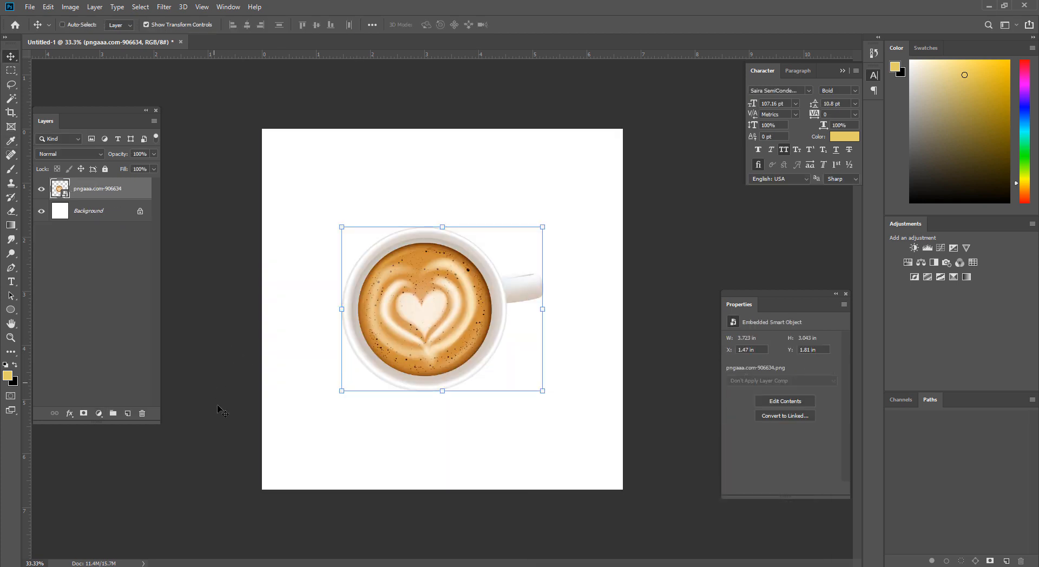
{"action": "left_click", "coordinate": [99, 413]}
{"action": "left_click", "coordinate": [114, 224]}
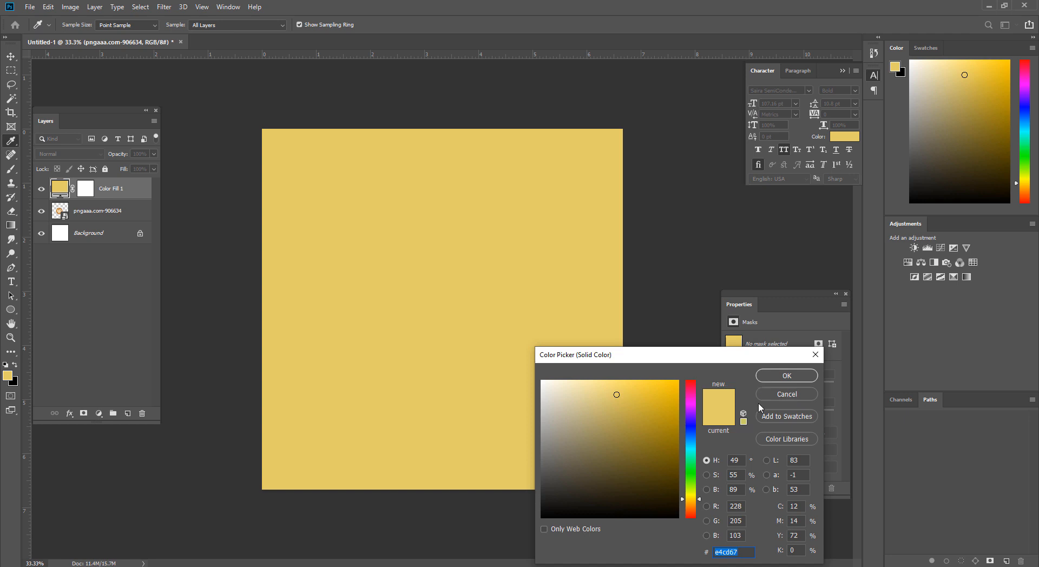
{"action": "left_click", "coordinate": [775, 398]}
Add a gradient fill layer above the Background layer using the Foreground to Background preset.
{"action": "left_click", "coordinate": [103, 211]}
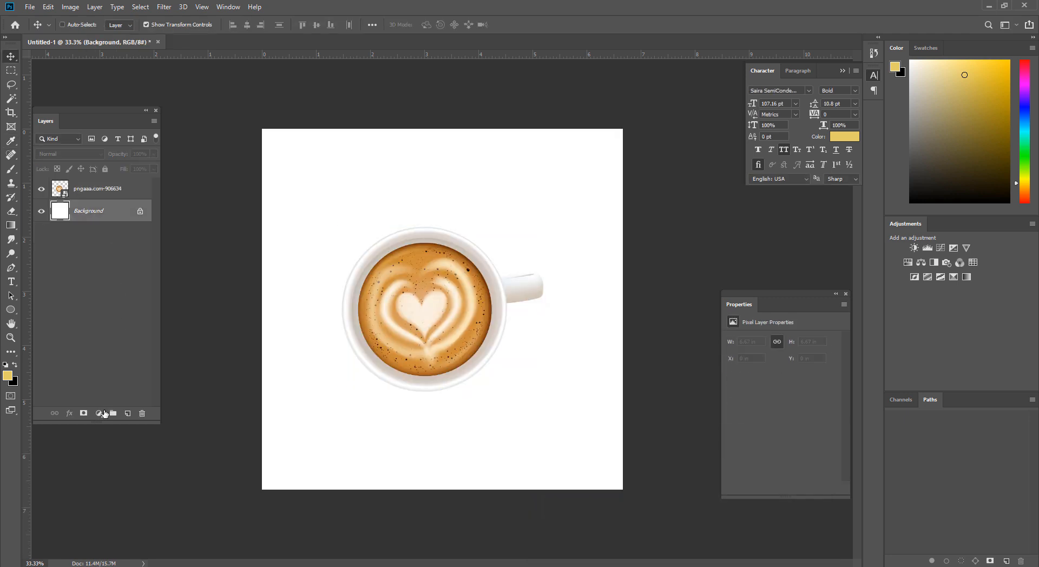
{"action": "left_click", "coordinate": [100, 414]}
{"action": "left_click", "coordinate": [138, 225]}
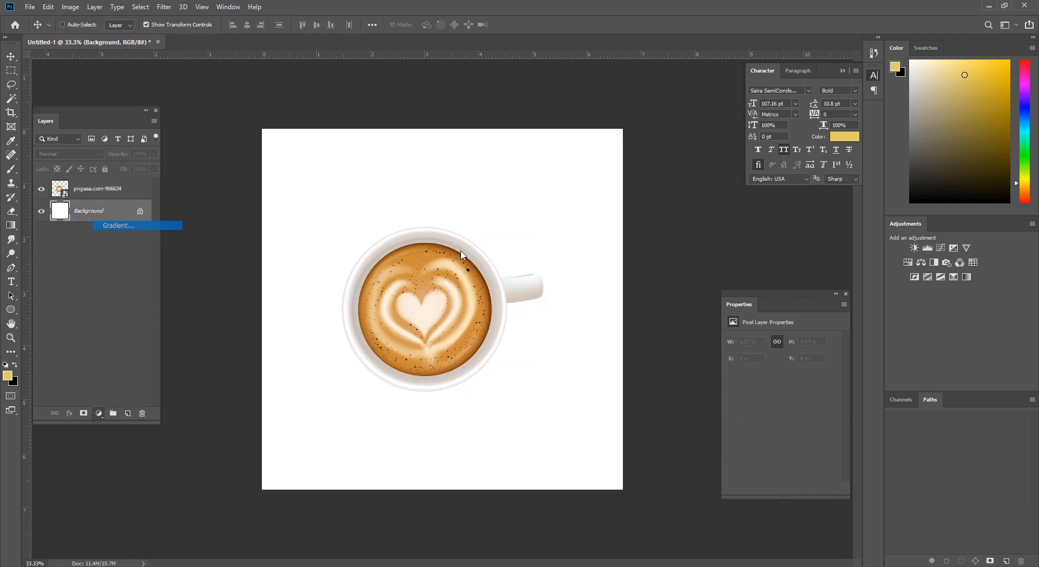
{"action": "left_click", "coordinate": [720, 162]}
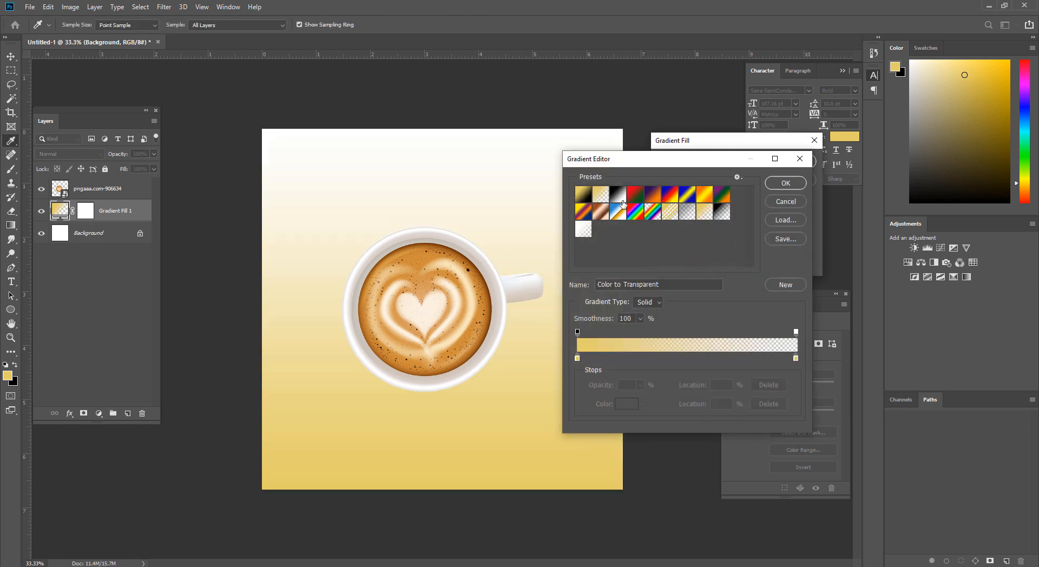
{"action": "left_click", "coordinate": [583, 194]}
Set the gradient's starting color stop to an orange-brown sampled from the coffee in the latte cup.
{"action": "left_click", "coordinate": [580, 359]}
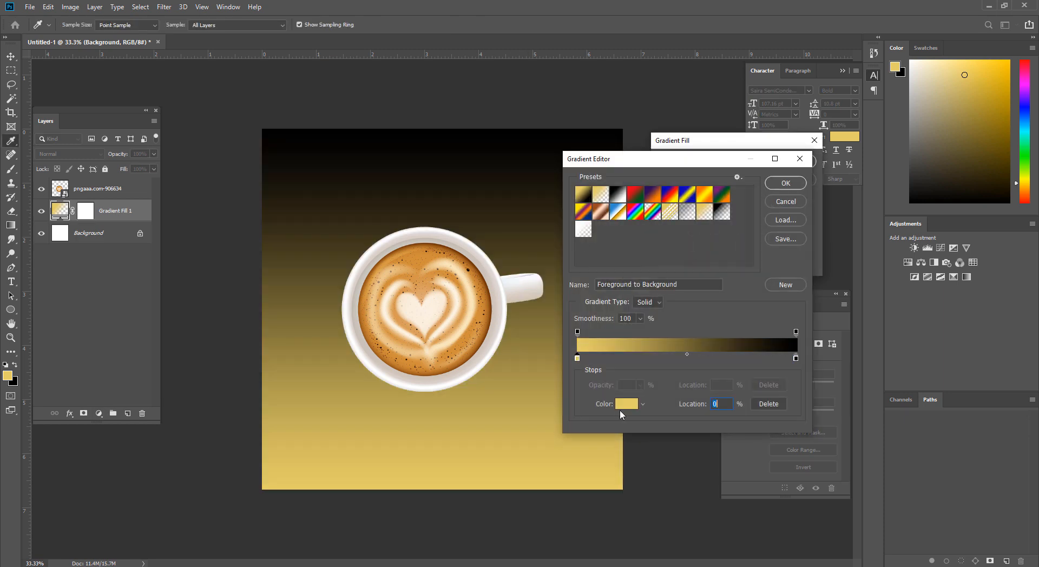
{"action": "left_click", "coordinate": [617, 407]}
{"action": "key", "text": "ctrl+space"}
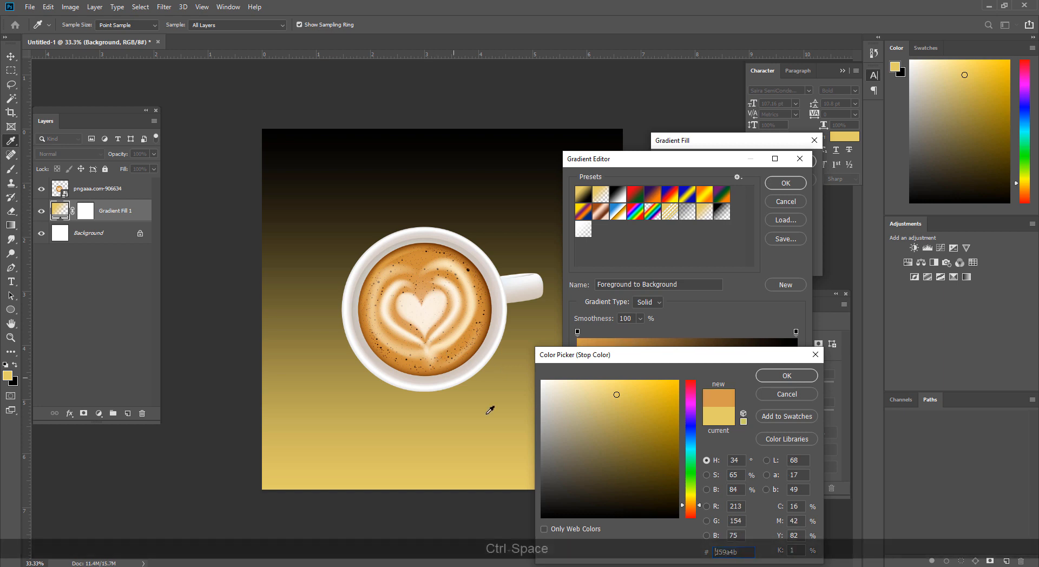
{"action": "left_click", "coordinate": [480, 383]}
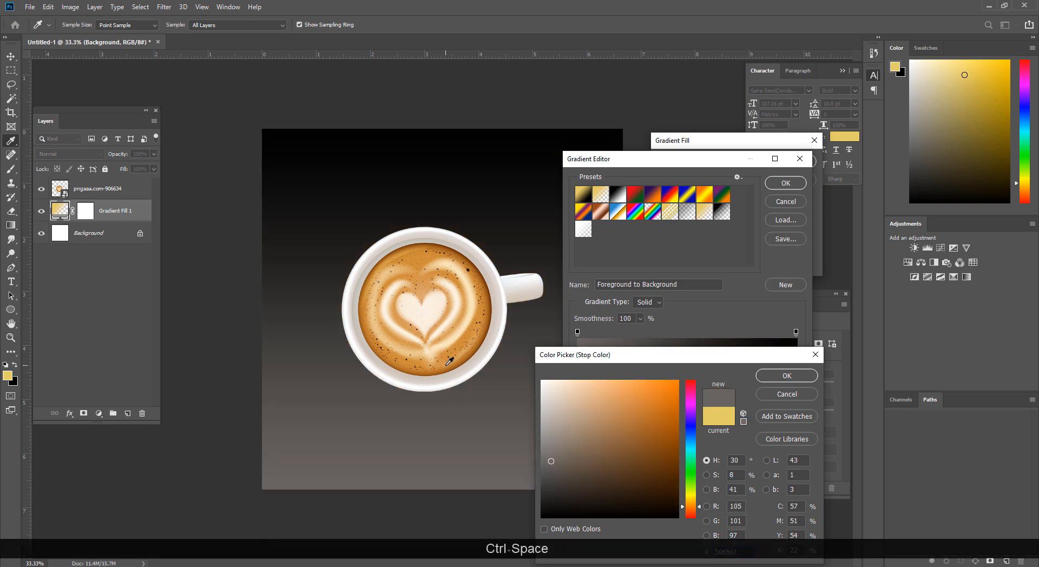
{"action": "left_click", "coordinate": [443, 359]}
{"action": "left_click", "coordinate": [787, 376]}
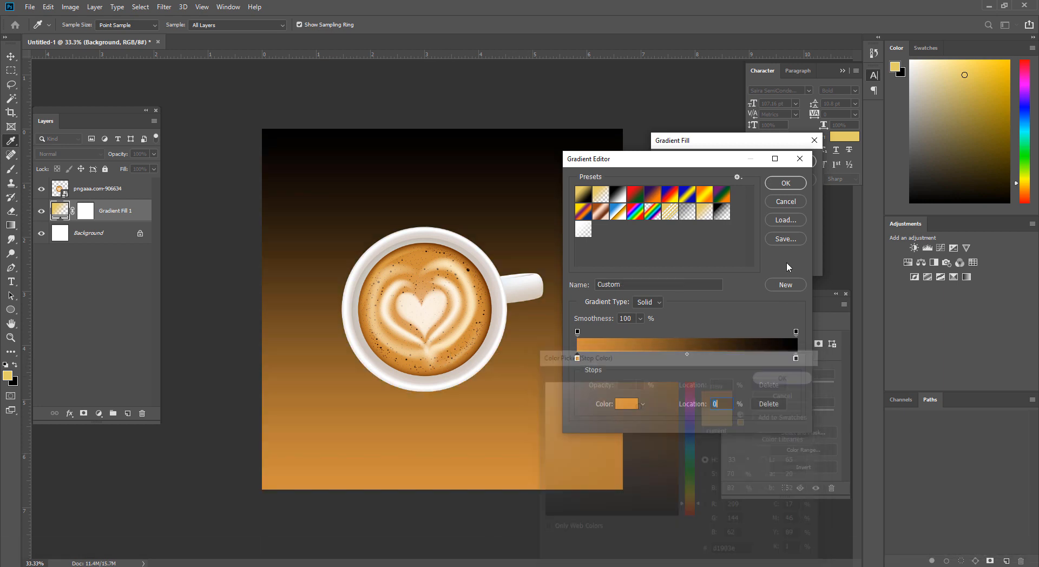
Set the gradient's end color stop at 100% to brown 81440f sampled from the cup image and accept the gradient.
{"action": "left_click", "coordinate": [795, 358]}
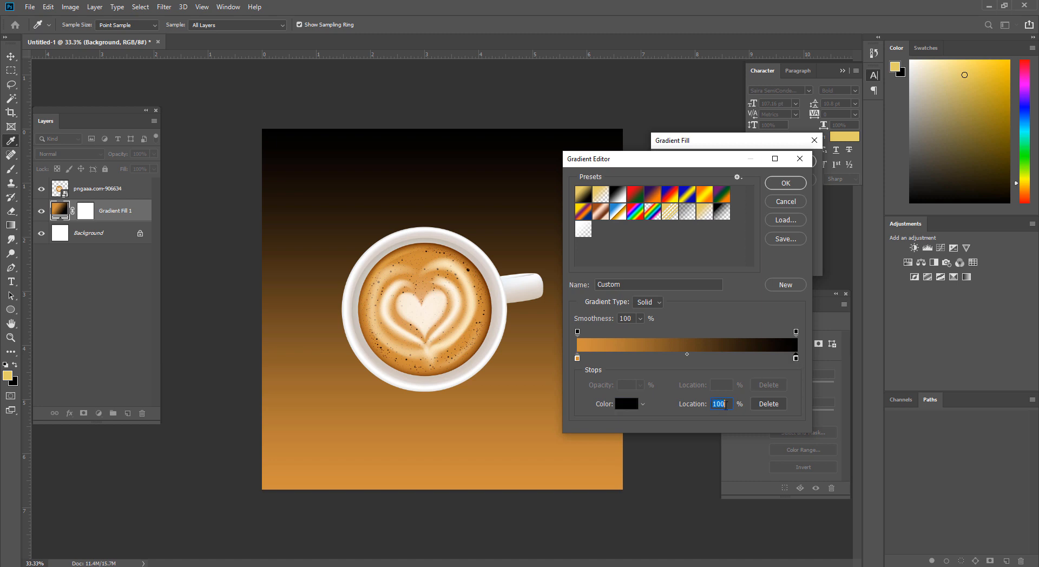
{"action": "left_click", "coordinate": [623, 407]}
{"action": "left_click", "coordinate": [494, 315]}
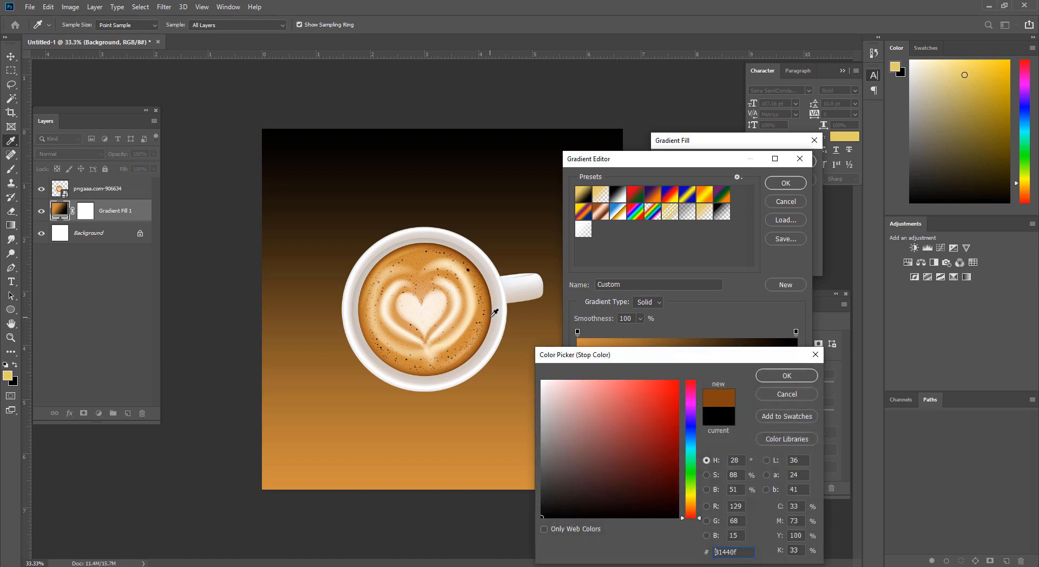
{"action": "left_click", "coordinate": [787, 376]}
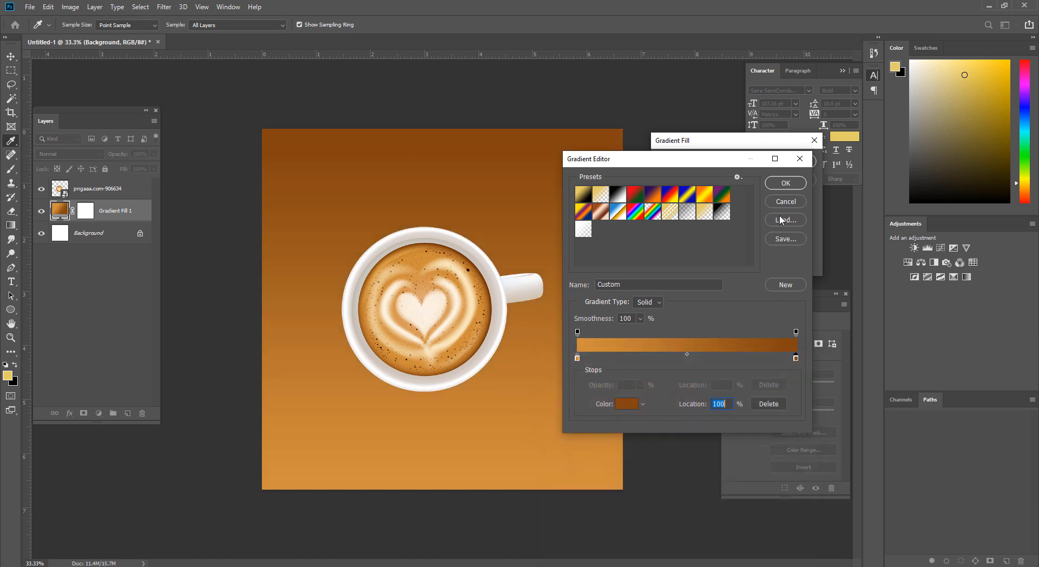
{"action": "left_click", "coordinate": [786, 183]}
Make the gradient fill radial with a scale of 166% and apply it.
{"action": "left_click", "coordinate": [703, 181]}
{"action": "left_click", "coordinate": [696, 200]}
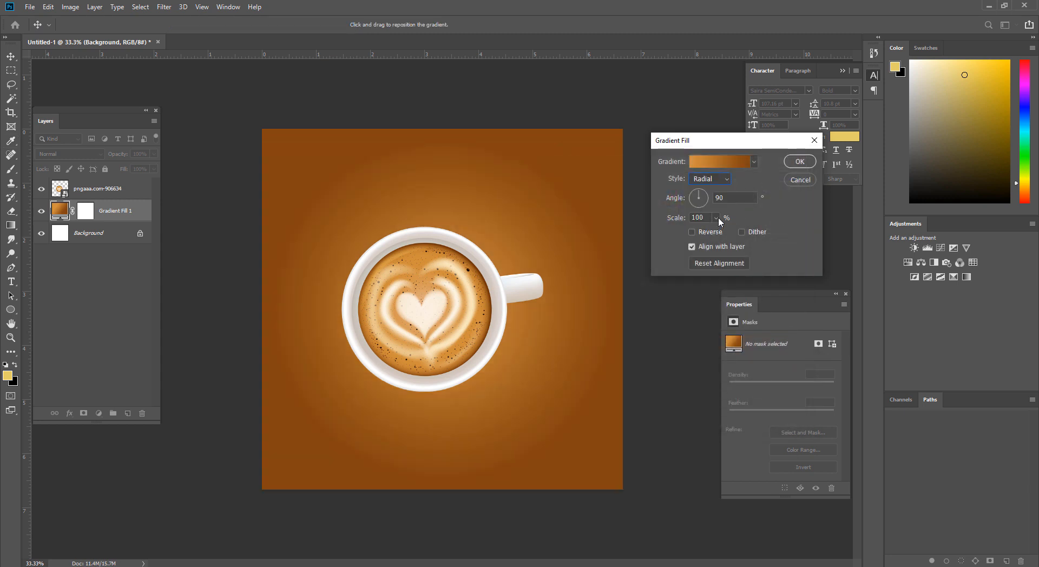
{"action": "left_click", "coordinate": [716, 217]}
{"action": "left_click_drag", "start_coordinate": [715, 231], "coordinate": [719, 231]}
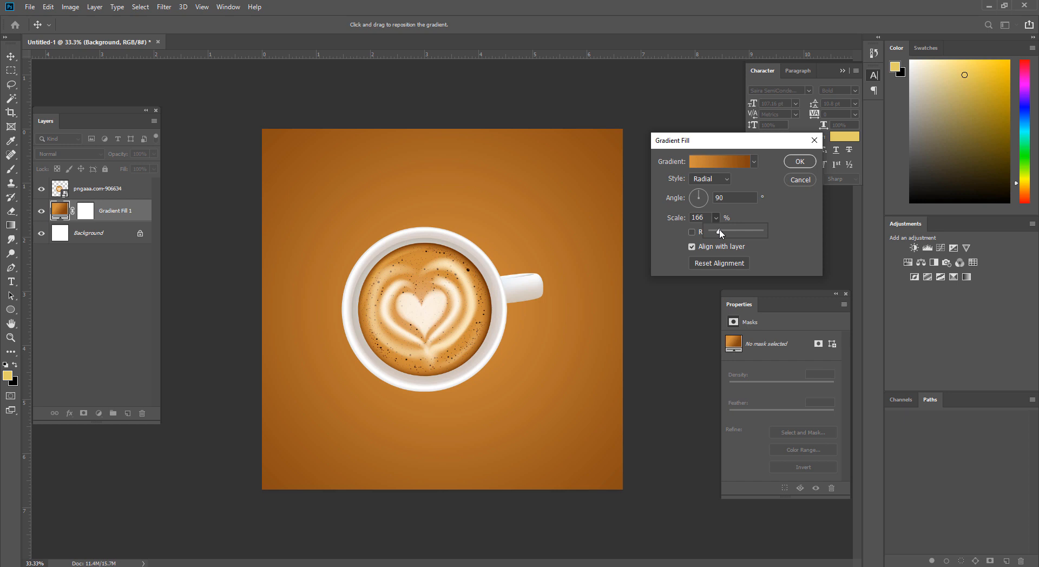
{"action": "left_click", "coordinate": [797, 163]}
Edit the gradient fill layer and darken its end color stop to brown 723907.
{"action": "key", "text": "ctrl+space"}
{"action": "left_click_drag", "start_coordinate": [482, 297], "coordinate": [446, 336]}
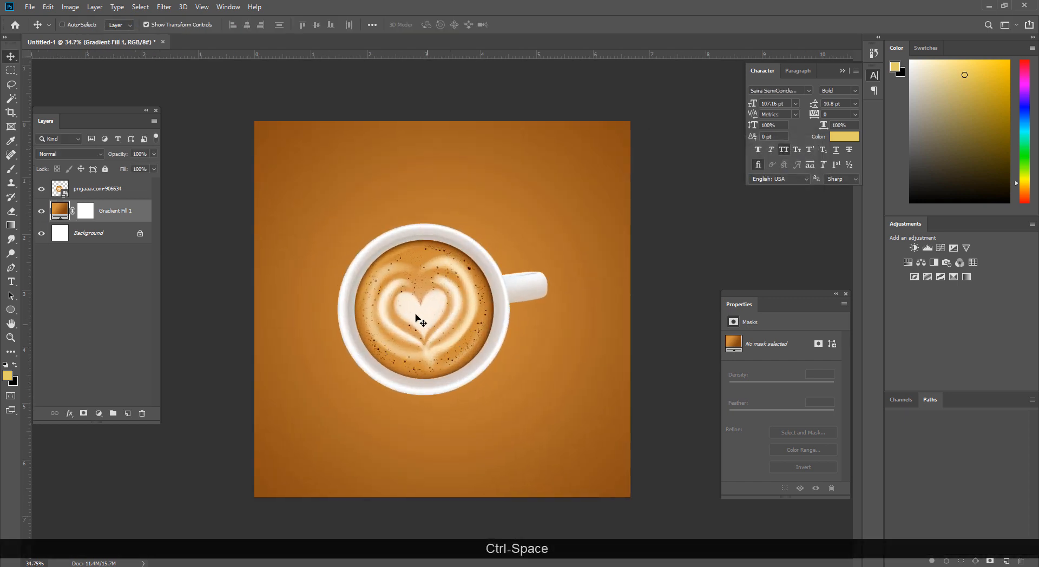
{"action": "double_click", "coordinate": [60, 209]}
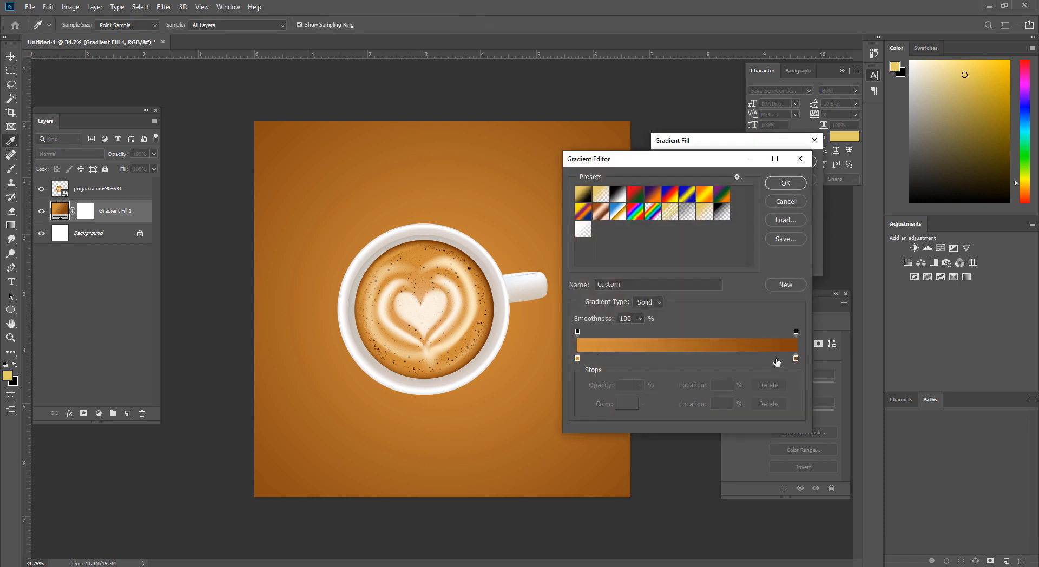
{"action": "left_click", "coordinate": [795, 359]}
{"action": "left_click", "coordinate": [628, 404]}
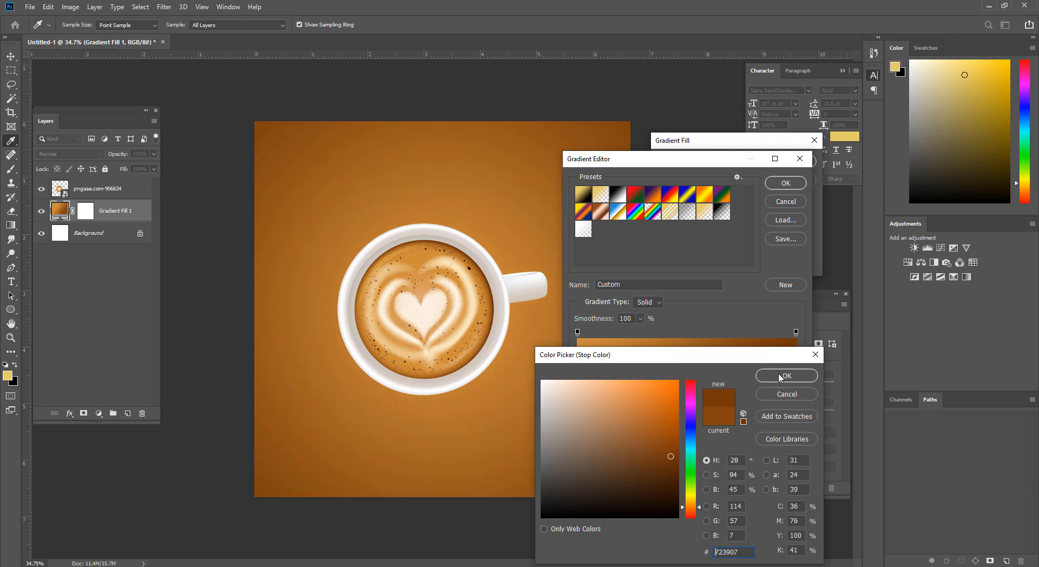
{"action": "left_click", "coordinate": [783, 377]}
{"action": "left_click", "coordinate": [793, 185]}
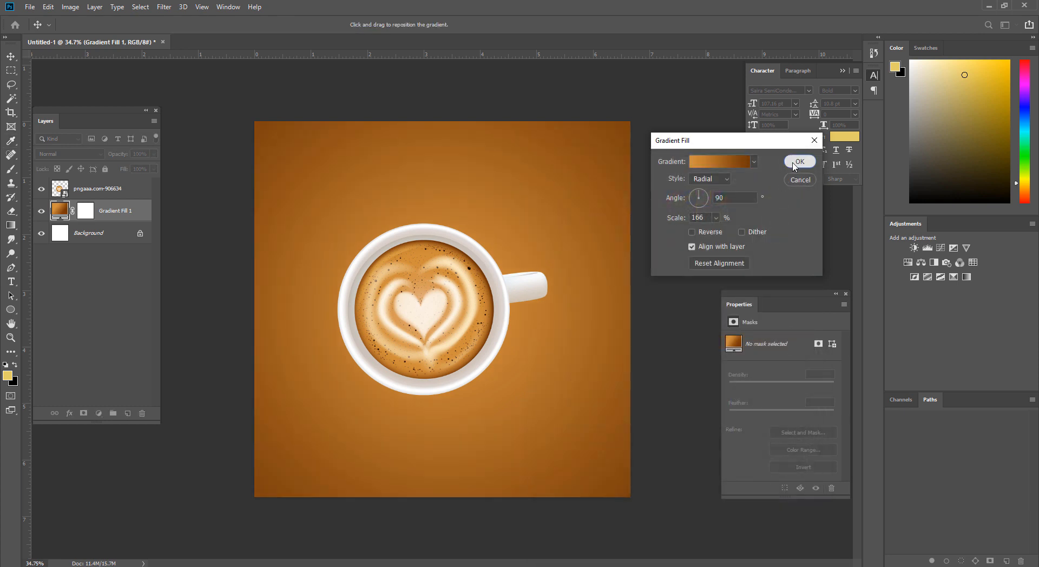
{"action": "left_click", "coordinate": [796, 166]}
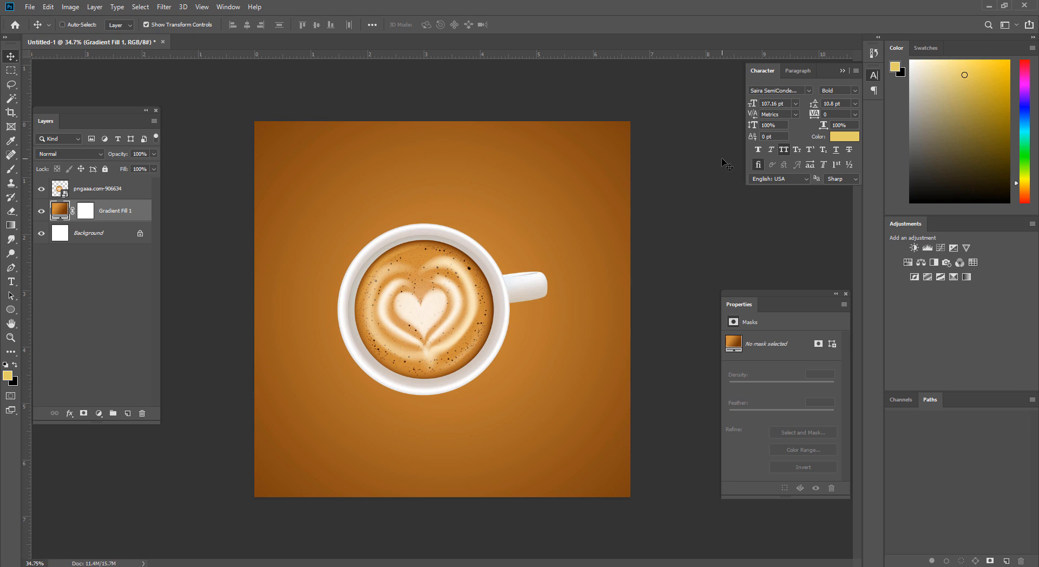
Shift the latte cup slightly and rotate it 8.63° clockwise so that its handle sits level.
{"action": "left_click", "coordinate": [13, 71]}
{"action": "key", "text": "ctrl+space"}
{"action": "left_click_drag", "start_coordinate": [487, 352], "coordinate": [490, 400]}
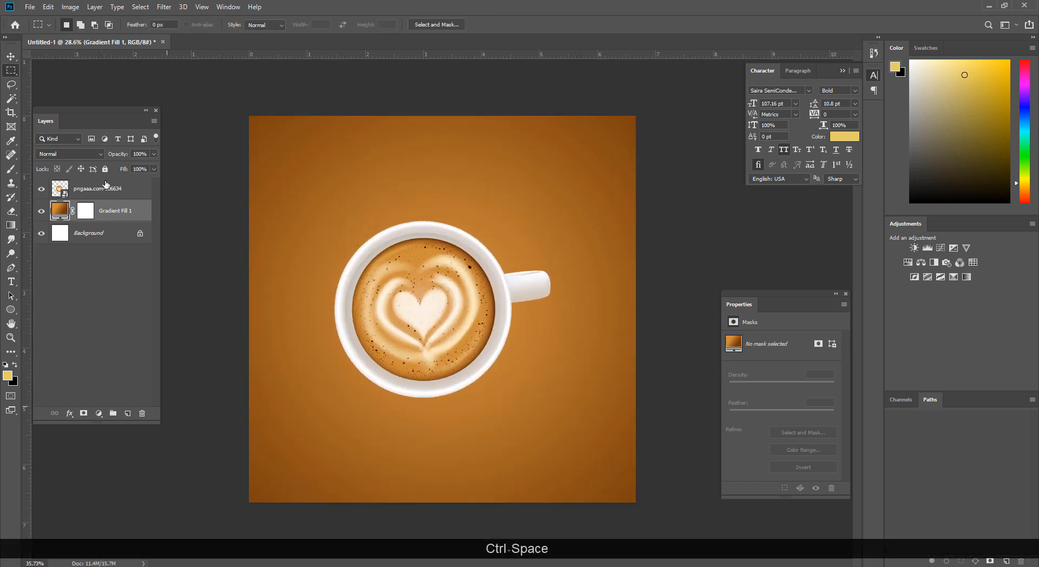
{"action": "left_click", "coordinate": [11, 55]}
{"action": "left_click", "coordinate": [83, 196]}
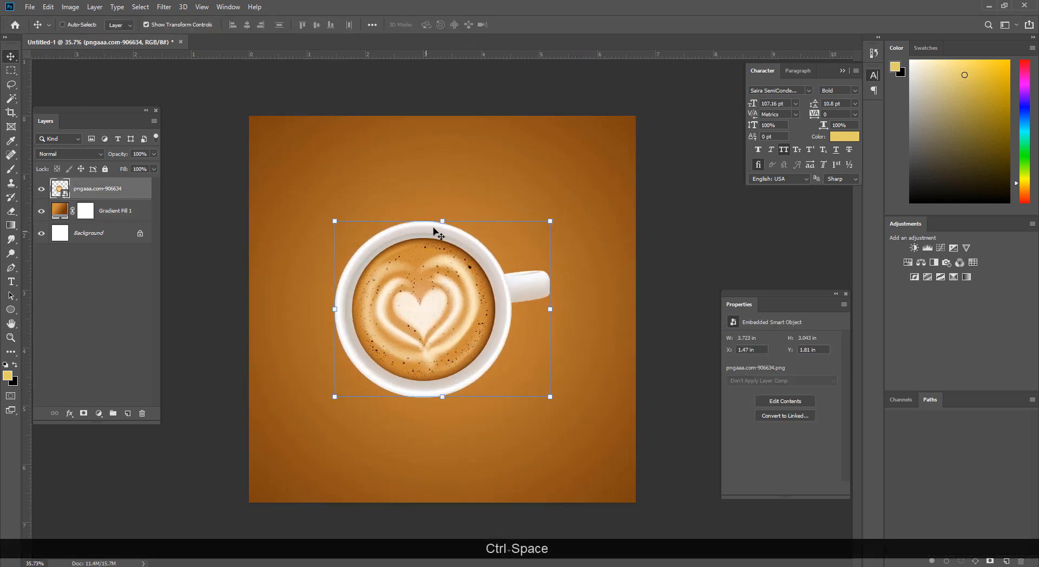
{"action": "left_click_drag", "start_coordinate": [456, 229], "coordinate": [462, 224]}
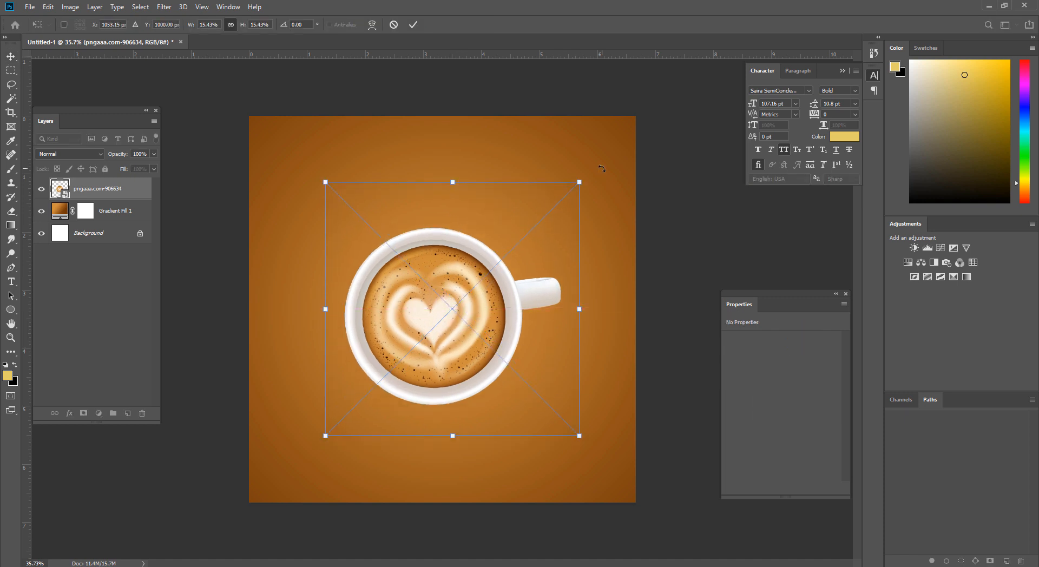
{"action": "left_click_drag", "start_coordinate": [586, 179], "coordinate": [576, 348]}
{"action": "key", "text": "ctrl+z"}
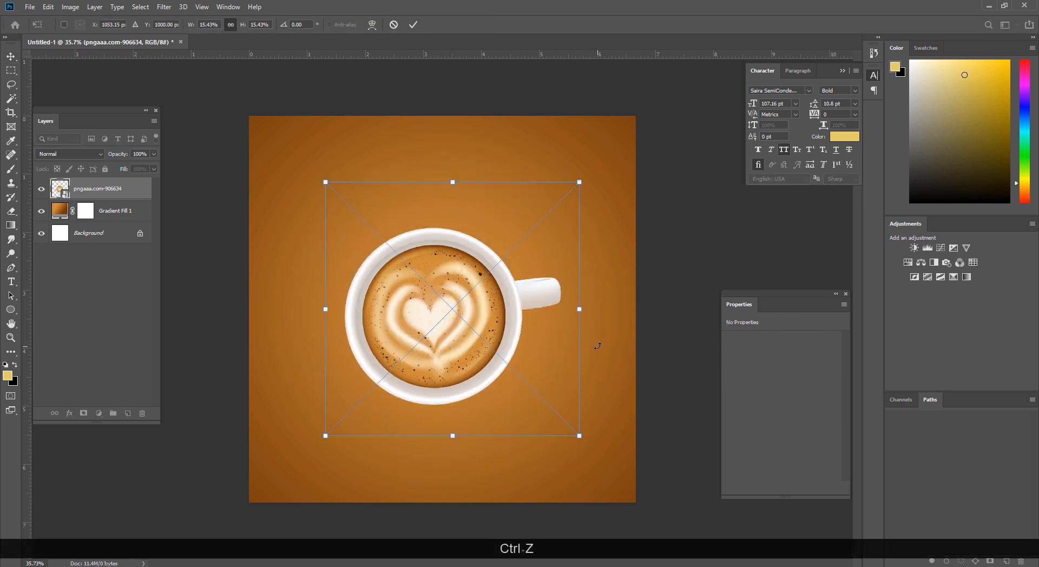
{"action": "left_click_drag", "start_coordinate": [612, 292], "coordinate": [609, 316]}
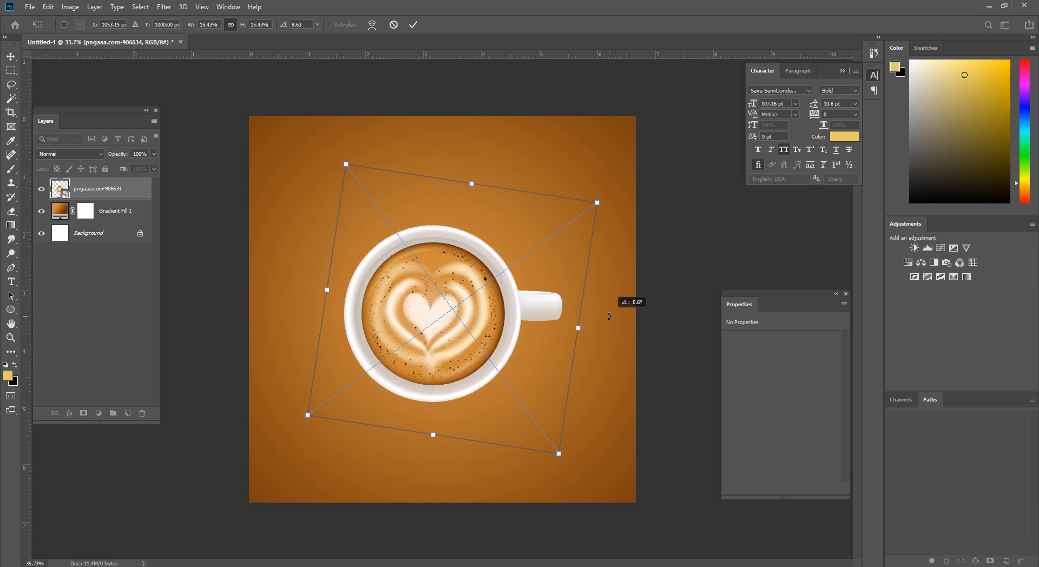
{"action": "key", "text": "Return"}
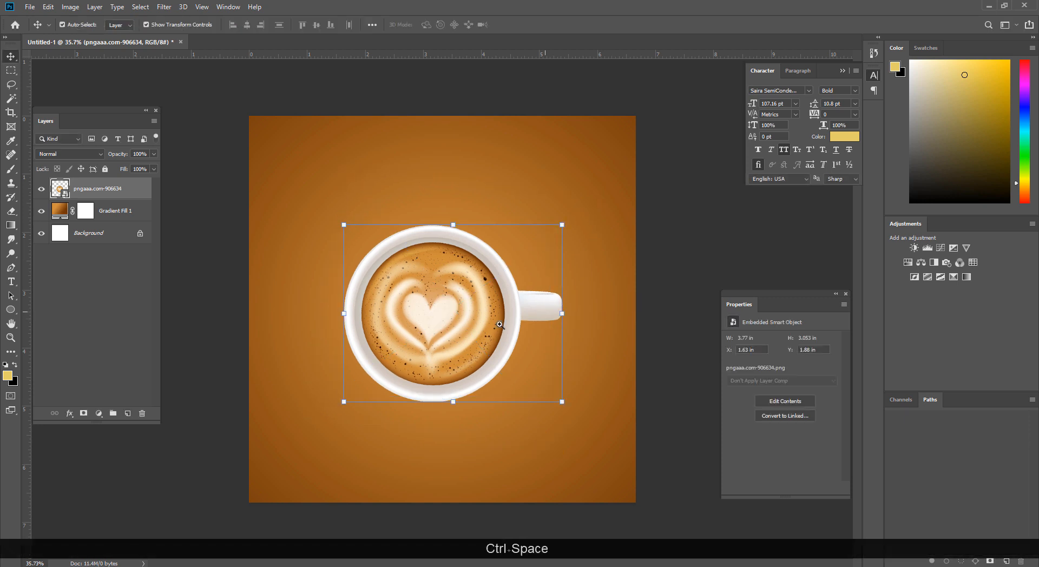
Scale the latte cup down proportionally to 9.67% near the middle of the canvas.
{"action": "left_click", "coordinate": [601, 316], "text": "ctrl"}
{"action": "left_click_drag", "start_coordinate": [595, 311], "coordinate": [493, 313]}
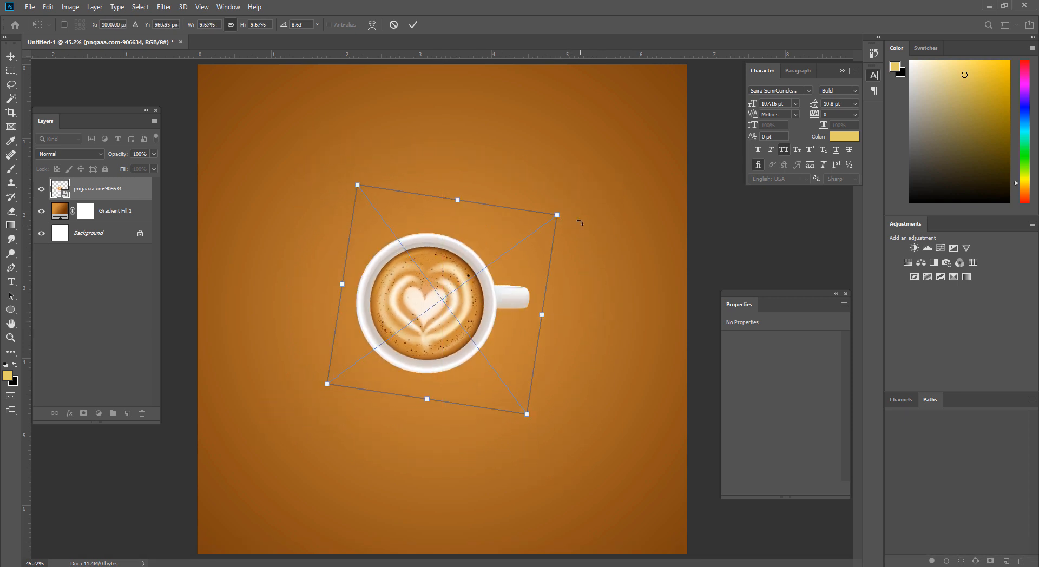
{"action": "key", "text": "Return"}
{"action": "left_click_drag", "start_coordinate": [536, 225], "coordinate": [522, 404]}
{"action": "key", "text": "ctrl+z"}
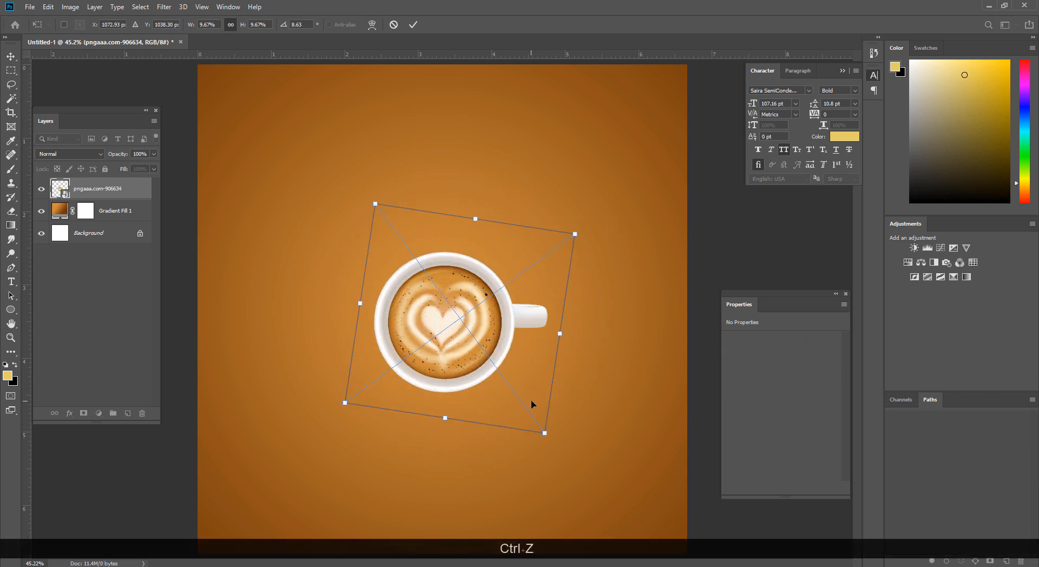
{"action": "left_click_drag", "start_coordinate": [495, 349], "coordinate": [484, 319]}
{"action": "key", "text": "Return"}
Align the latte cup layer to the horizontal and vertical center of the canvas and clear the selection.
{"action": "key", "text": "ctrl+a"}
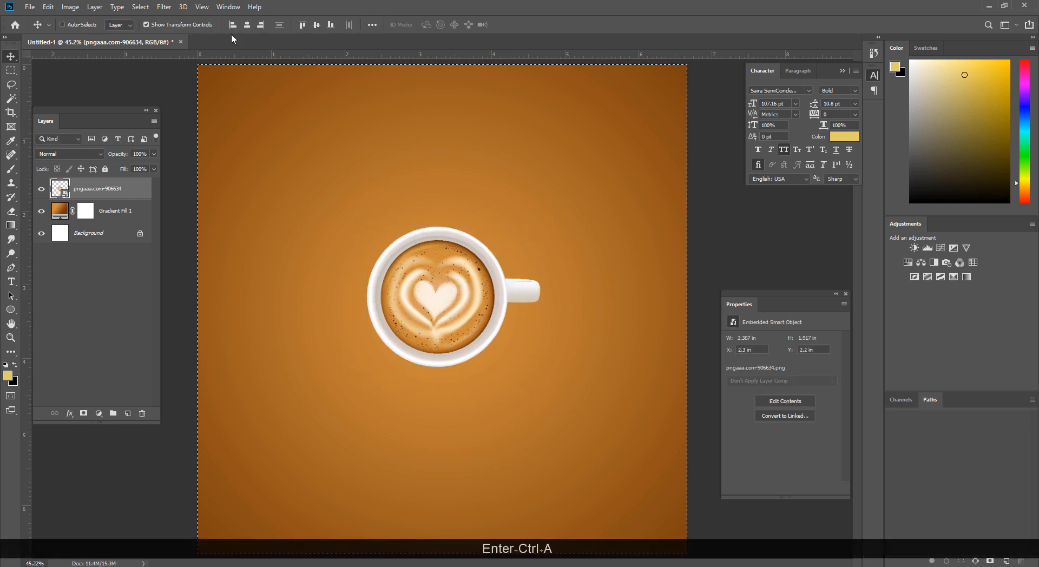
{"action": "left_click", "coordinate": [316, 25]}
{"action": "left_click", "coordinate": [316, 24]}
{"action": "key", "text": "ctrl+d"}
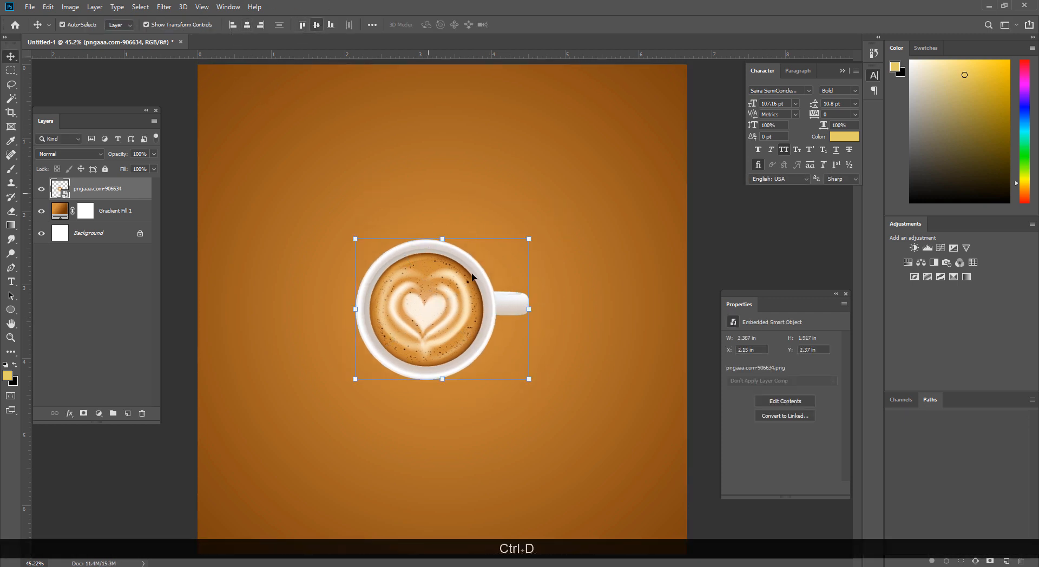
Switch to File Explorer, find New folder (36) in Downloads and open the first 1112 speedometer file to view it in Illustrator.
{"action": "key", "text": "ctrl+space"}
{"action": "left_click_drag", "start_coordinate": [446, 314], "coordinate": [337, 329]}
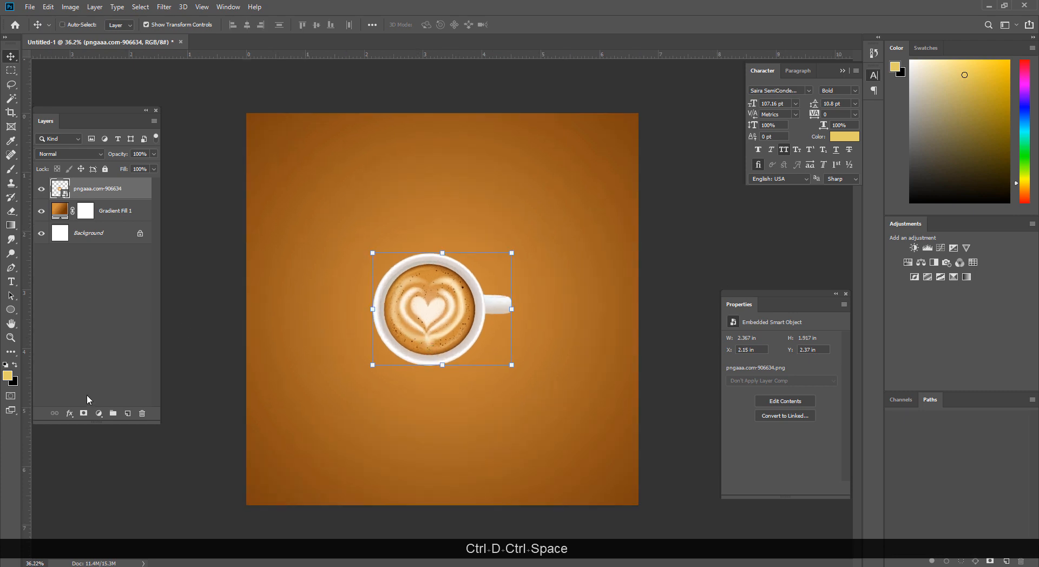
{"action": "left_click", "coordinate": [97, 530]}
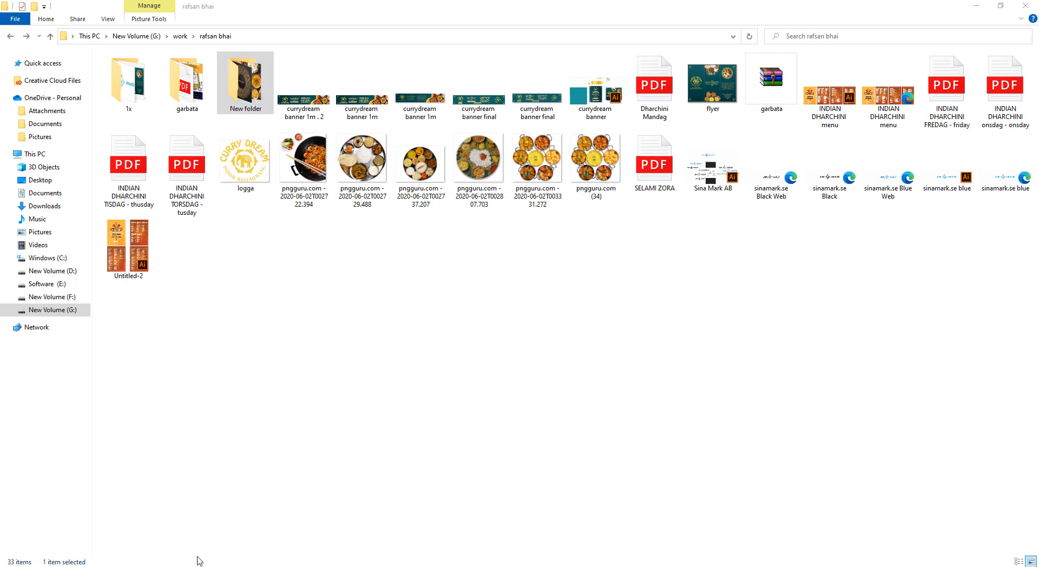
{"action": "mouse_move", "coordinate": [197, 558]}
{"action": "left_click", "coordinate": [756, 543]}
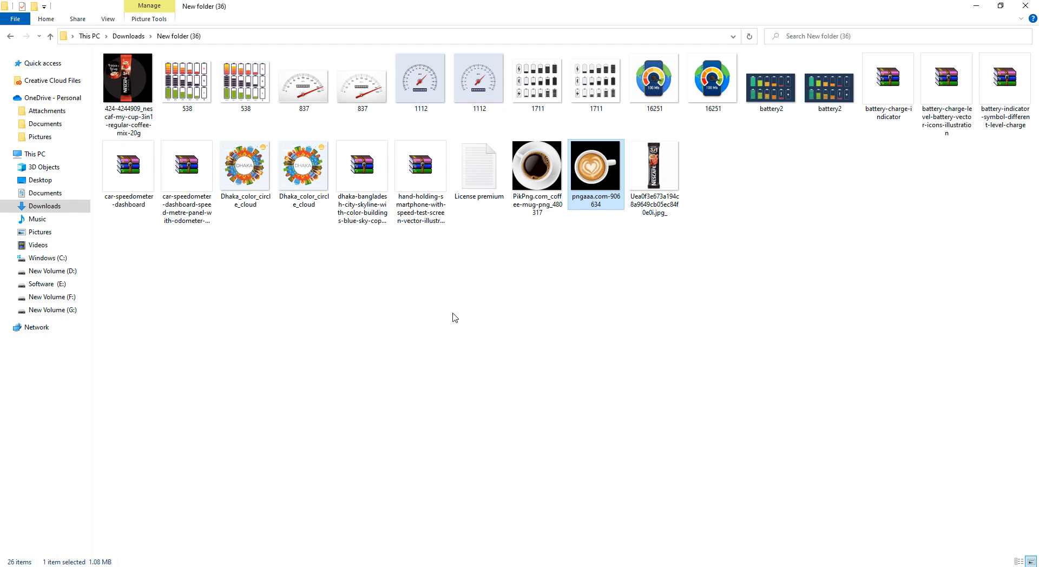
{"action": "double_click", "coordinate": [417, 81]}
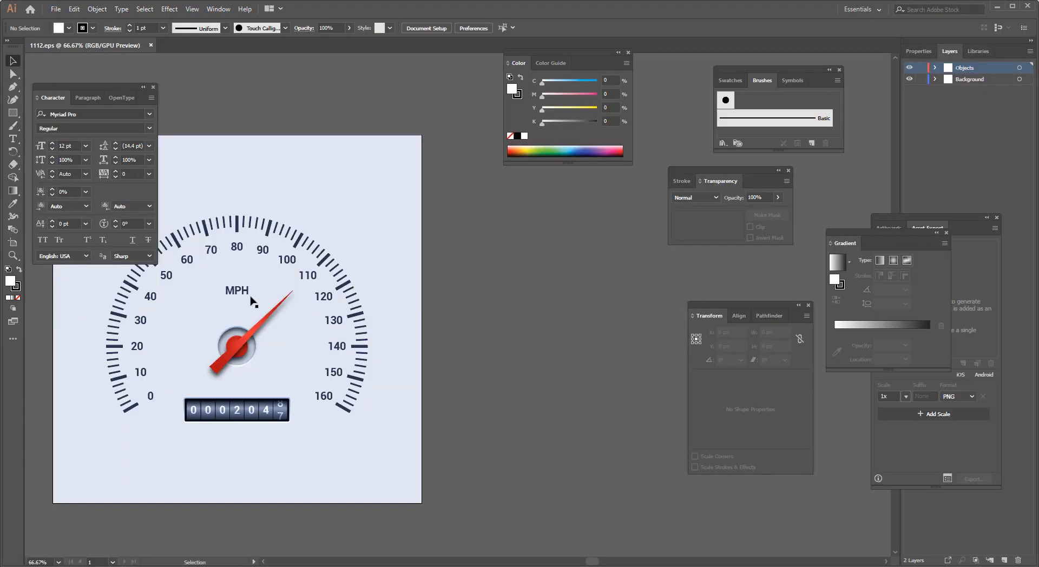
{"action": "left_click_drag", "start_coordinate": [279, 385], "coordinate": [336, 412]}
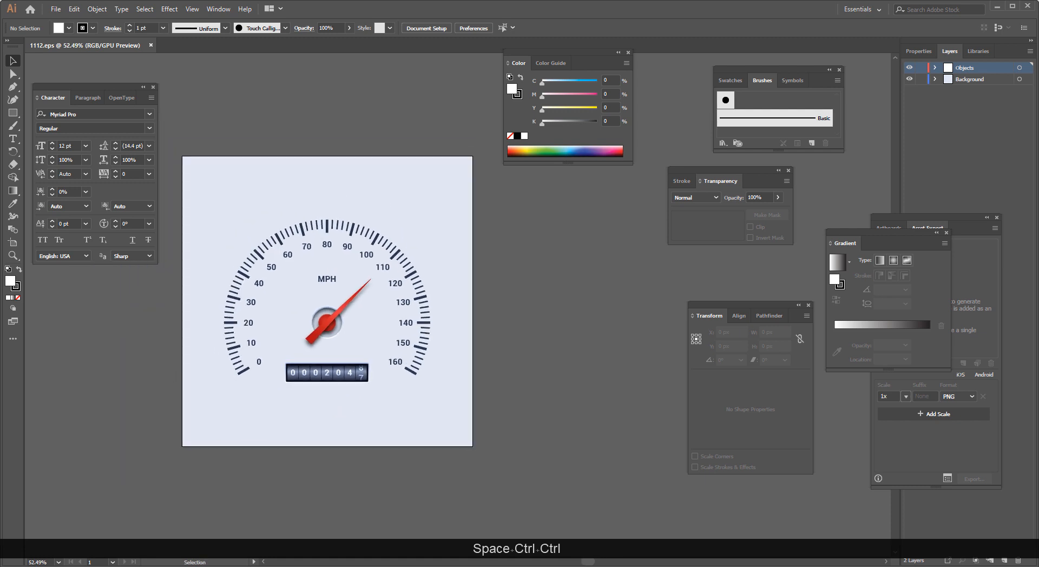
Return to New folder (36) in File Explorer and select the PikPng coffee mug image.
{"action": "mouse_move", "coordinate": [122, 566]}
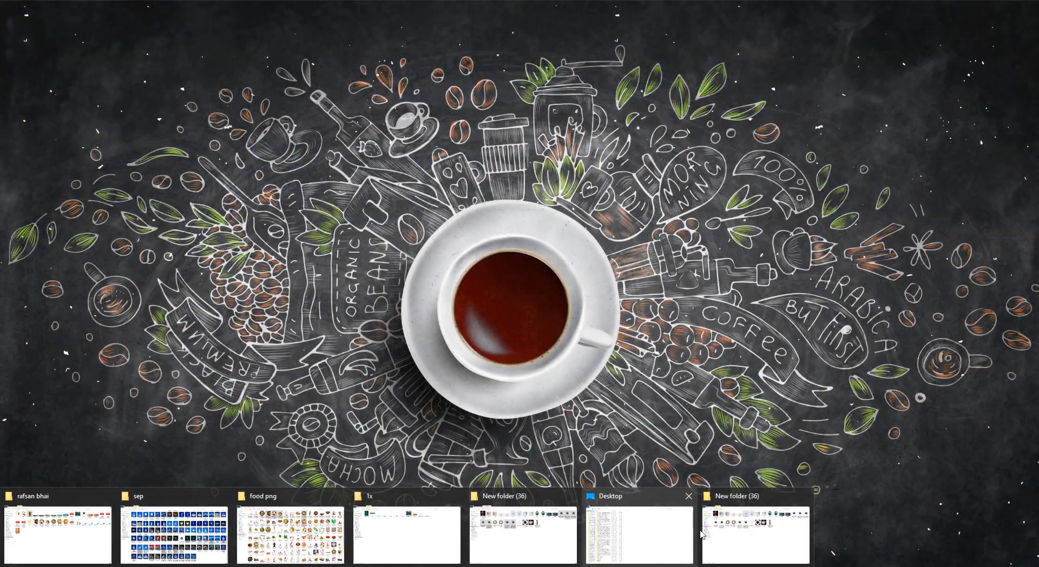
{"action": "left_click", "coordinate": [702, 534]}
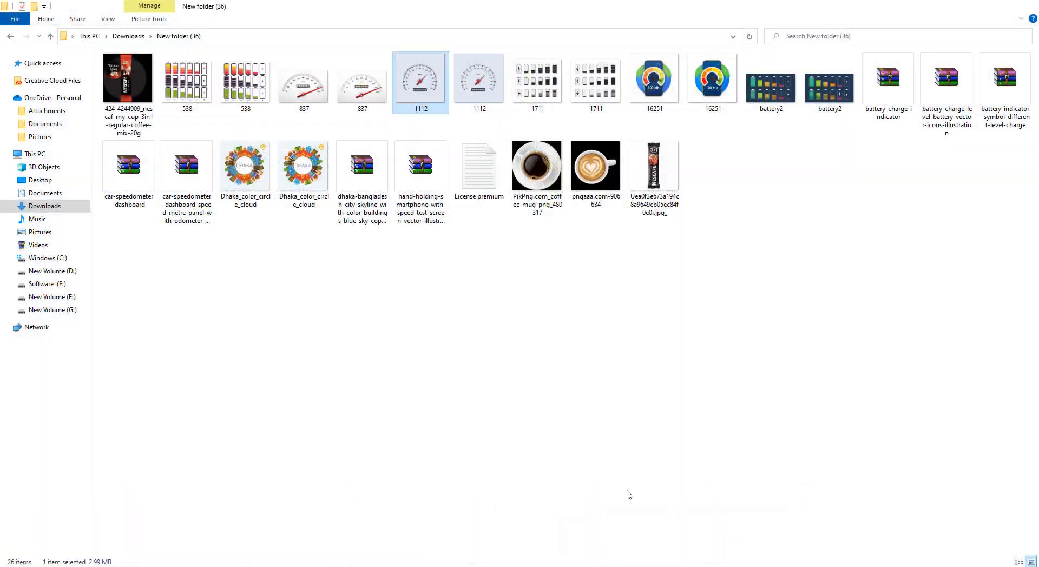
{"action": "left_click", "coordinate": [548, 172]}
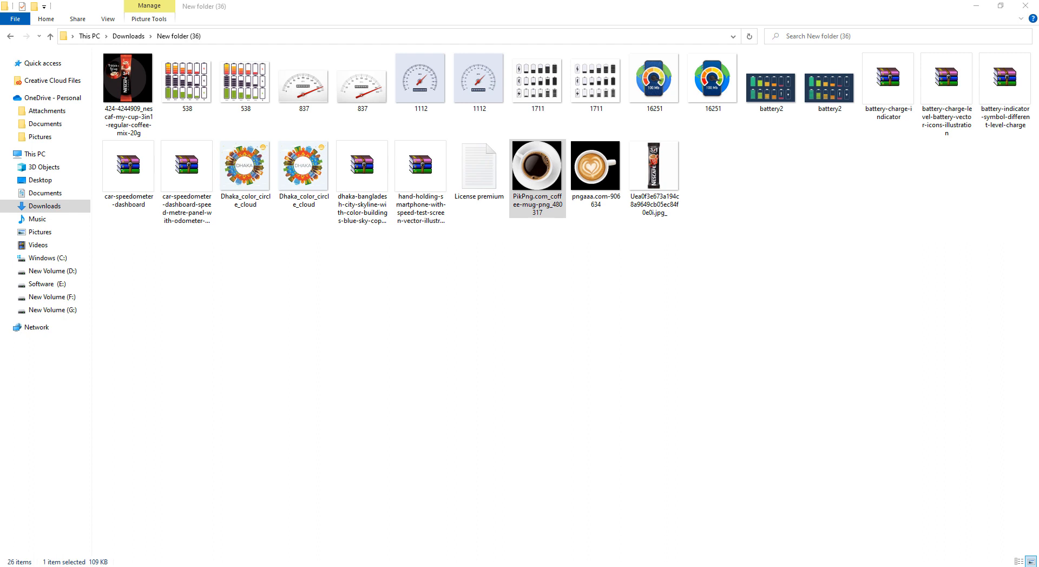
Switch to Chrome and search Google Images for "coffee cup top png".
{"action": "key", "text": "space+c"}
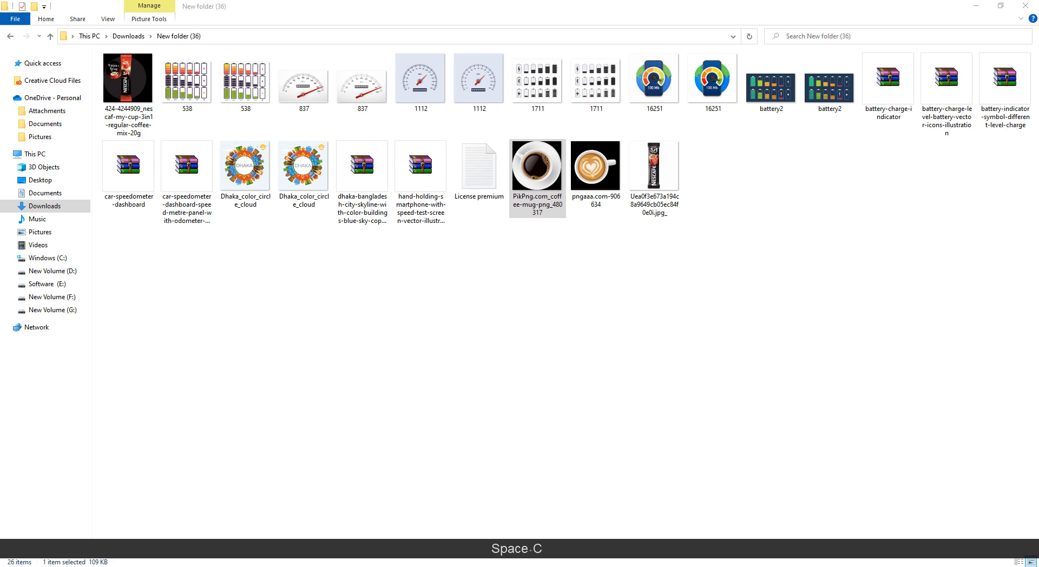
{"action": "key", "text": "space"}
{"action": "key", "text": "t"}
{"action": "key", "text": "o"}
{"action": "key", "text": "p"}
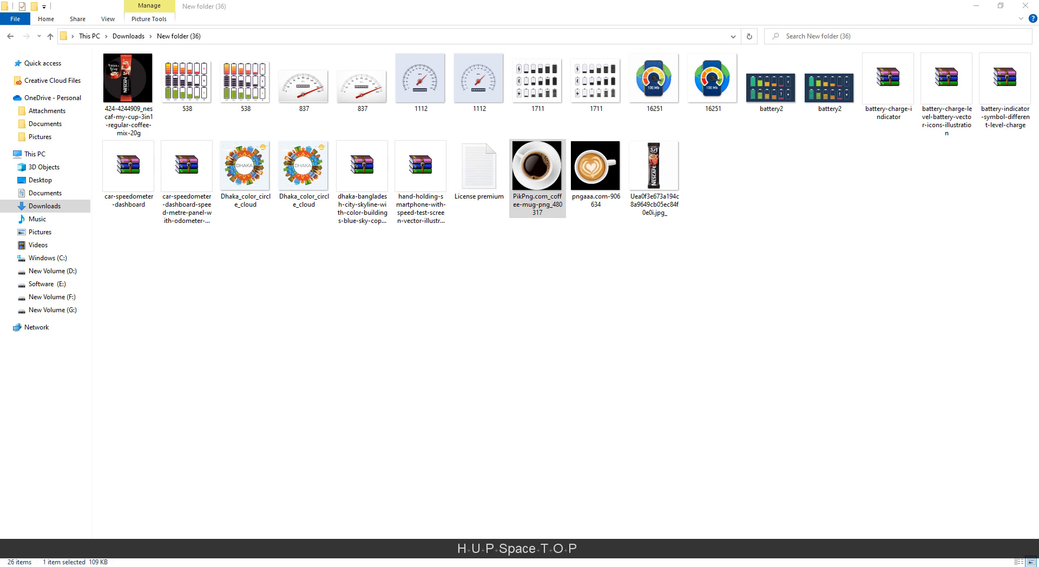
{"action": "key", "text": "Return"}
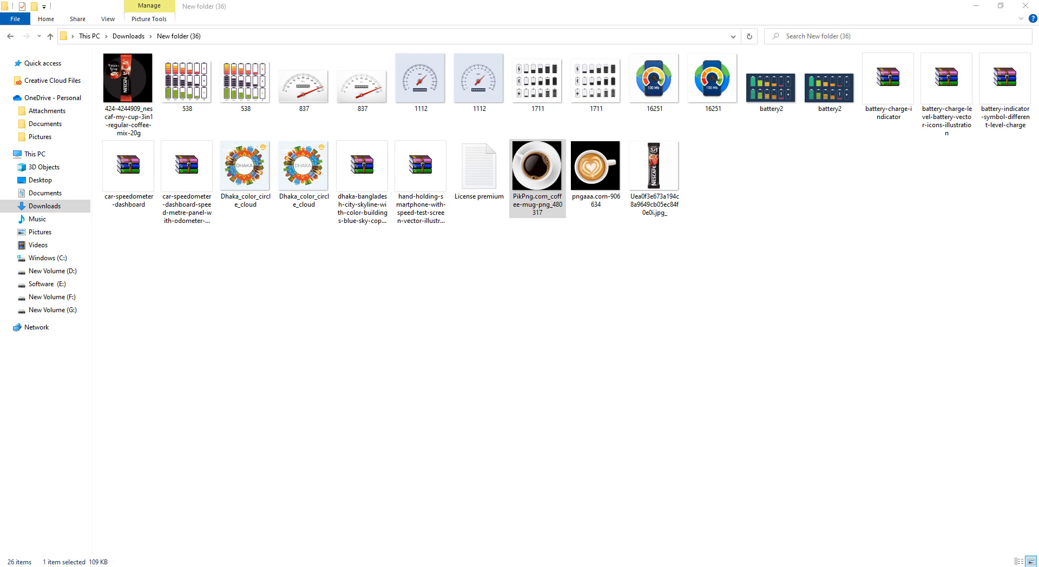
{"action": "left_click_drag", "start_coordinate": [1038, 157], "coordinate": [793, 148]}
{"action": "left_click", "coordinate": [987, 145]}
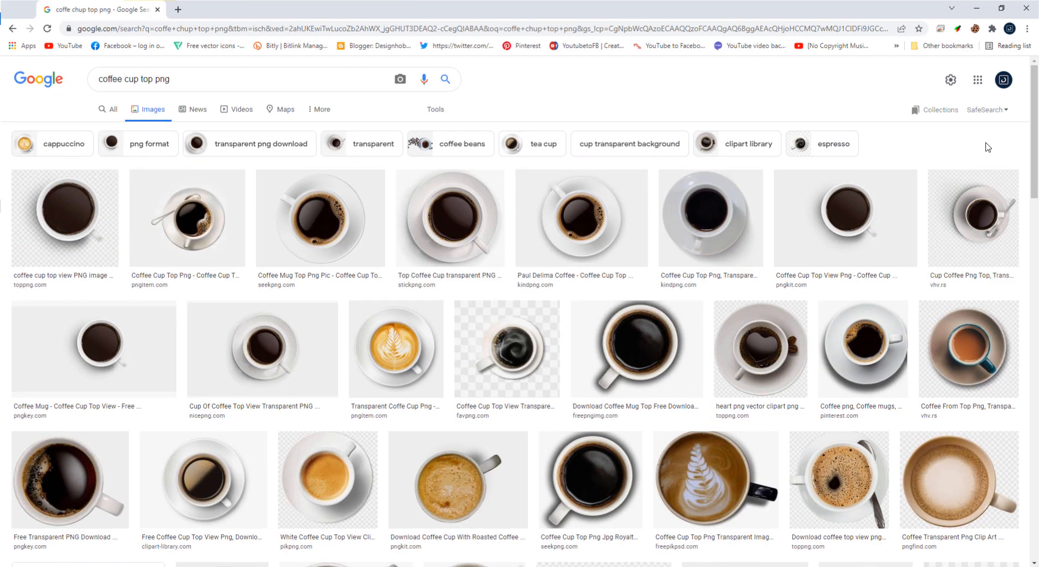
Preview the white coffee cup top view results and open the HiClipart page of the related "Tea coffee transparent background PNG clipart".
{"action": "scroll", "coordinate": [479, 301], "scroll_direction": "down", "scroll_amount": 3}
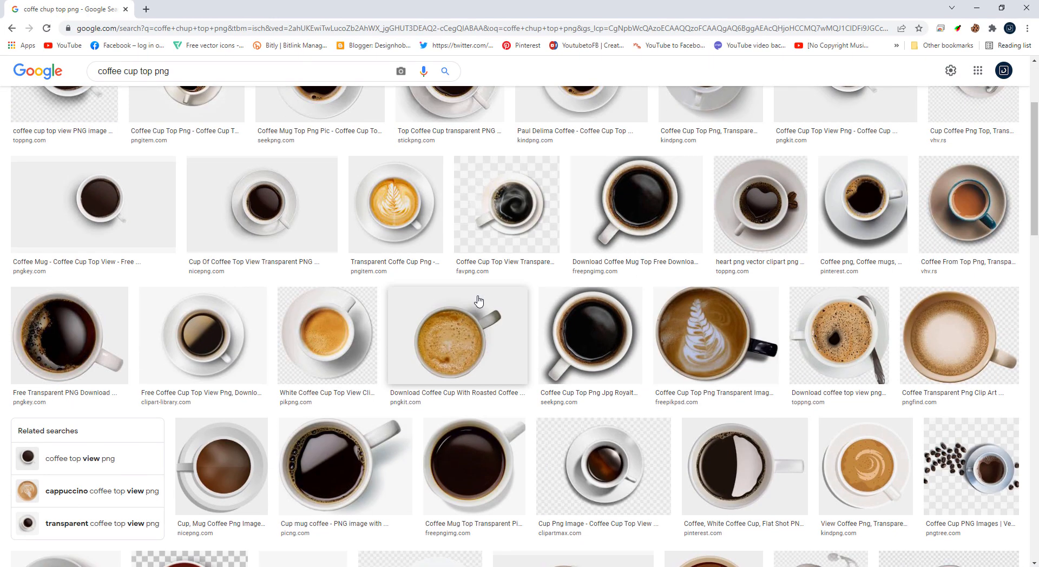
{"action": "left_click", "coordinate": [368, 340]}
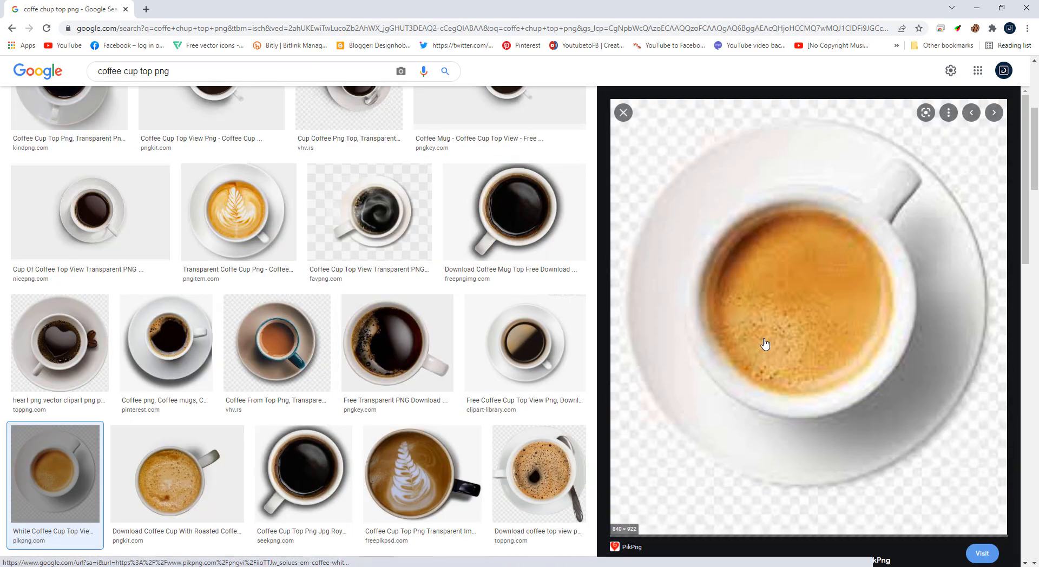
{"action": "scroll", "coordinate": [765, 343], "scroll_direction": "down", "scroll_amount": 5}
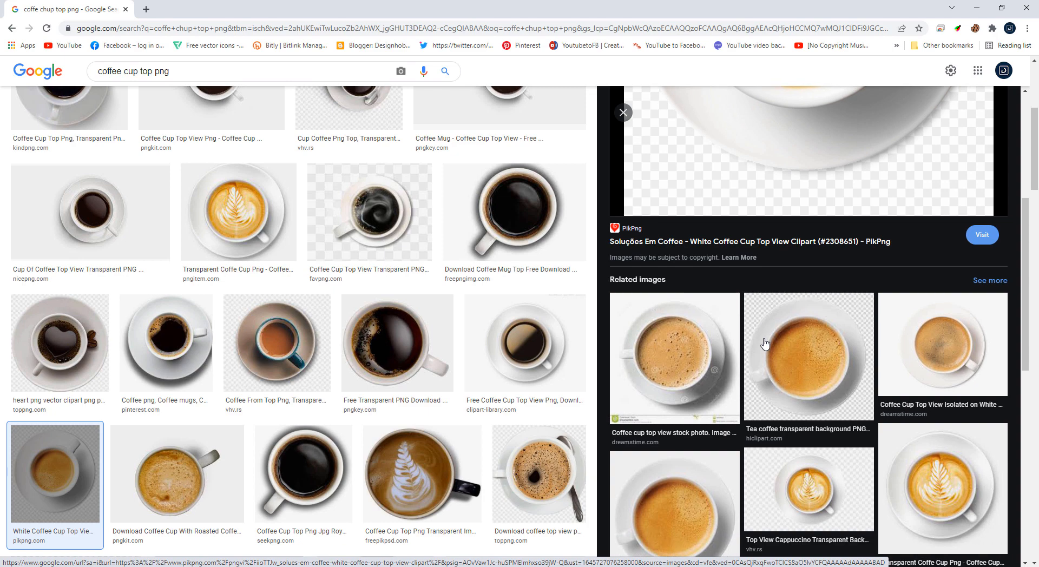
{"action": "left_click", "coordinate": [791, 363]}
{"action": "scroll", "coordinate": [792, 362], "scroll_direction": "down", "scroll_amount": 2}
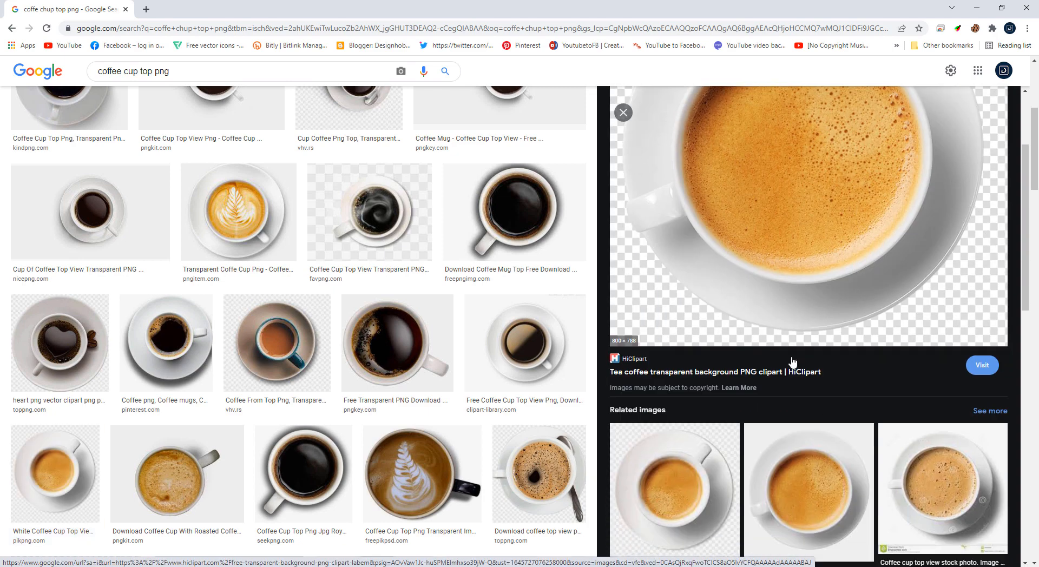
{"action": "scroll", "coordinate": [788, 339], "scroll_direction": "up", "scroll_amount": 3}
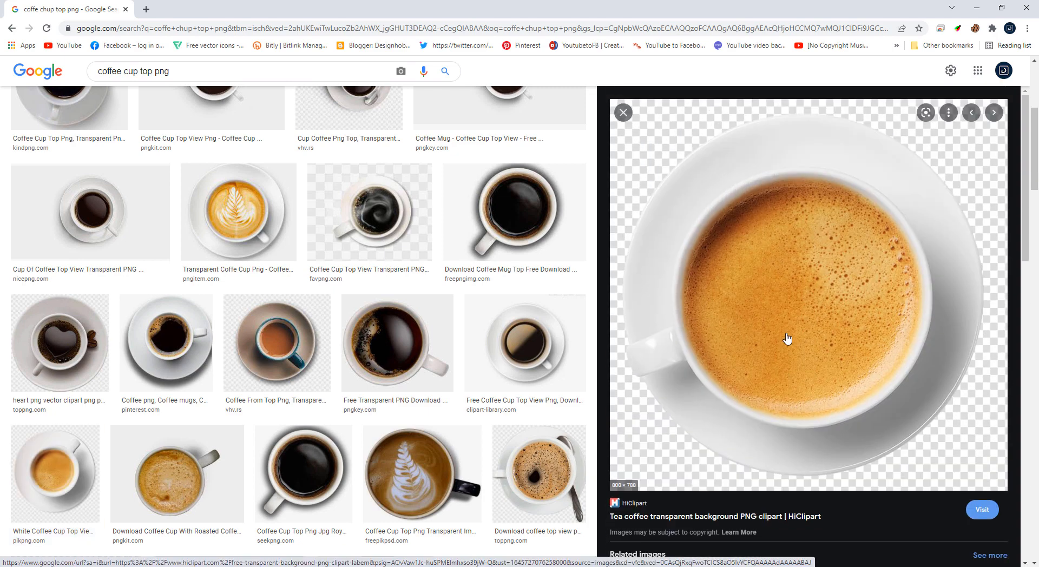
{"action": "left_click", "coordinate": [787, 339]}
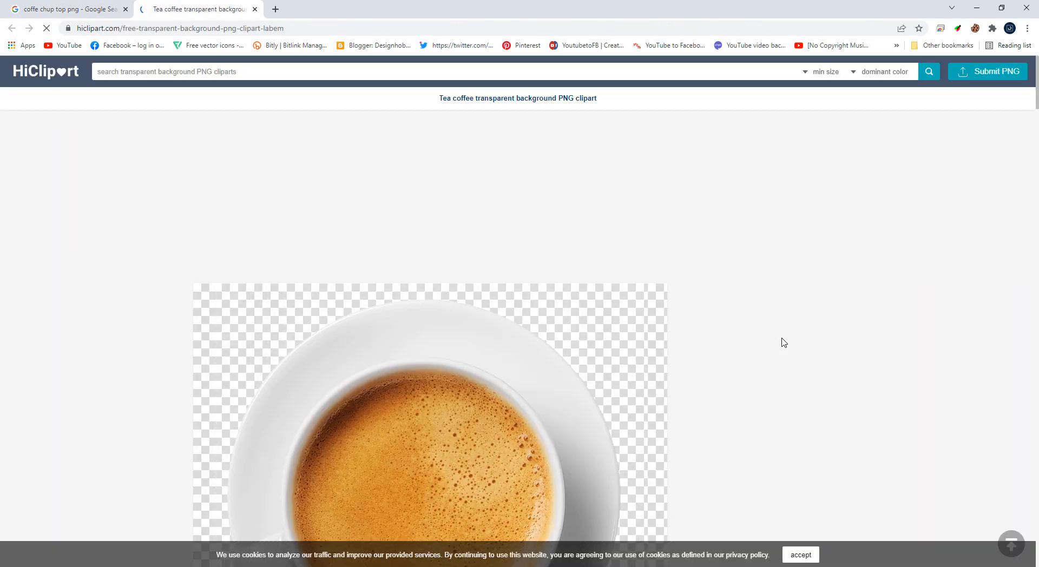
Look through the cup's details and the related PNG clipart images on the HiClipart page.
{"action": "scroll", "coordinate": [768, 341], "scroll_direction": "down", "scroll_amount": 5}
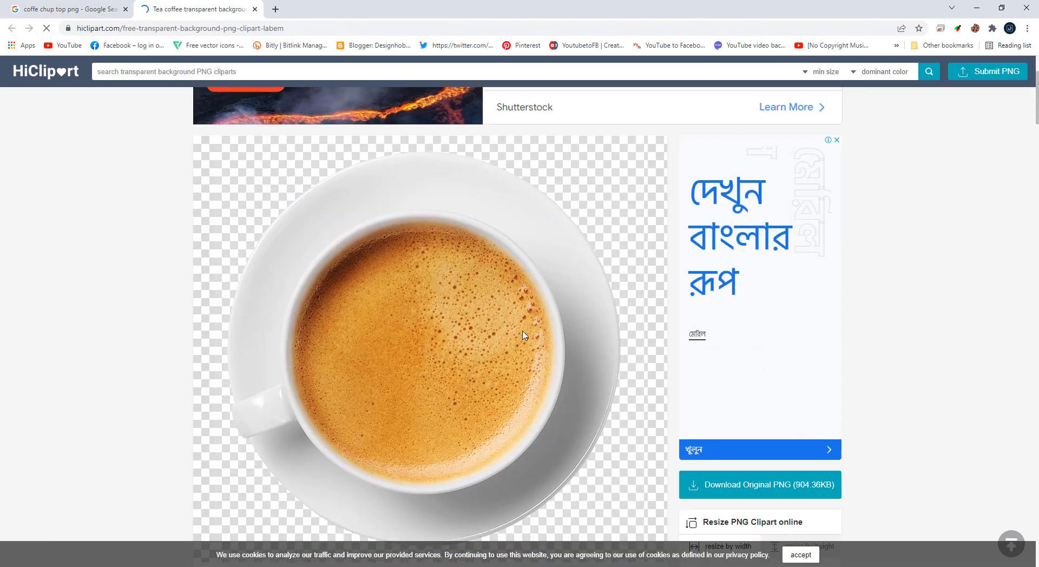
{"action": "scroll", "coordinate": [261, 291], "scroll_direction": "down", "scroll_amount": 10}
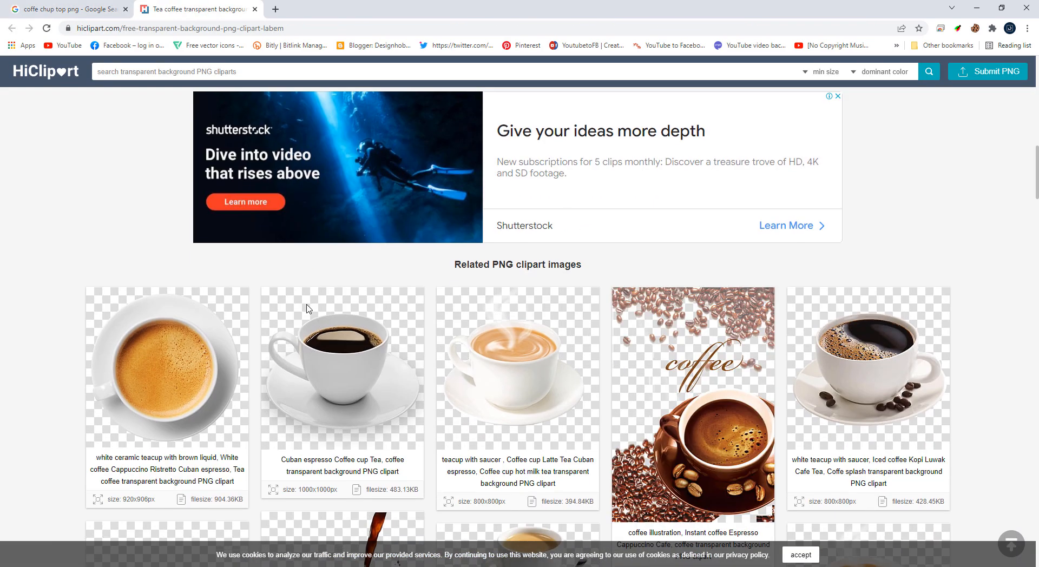
{"action": "scroll", "coordinate": [307, 309], "scroll_direction": "up", "scroll_amount": 14}
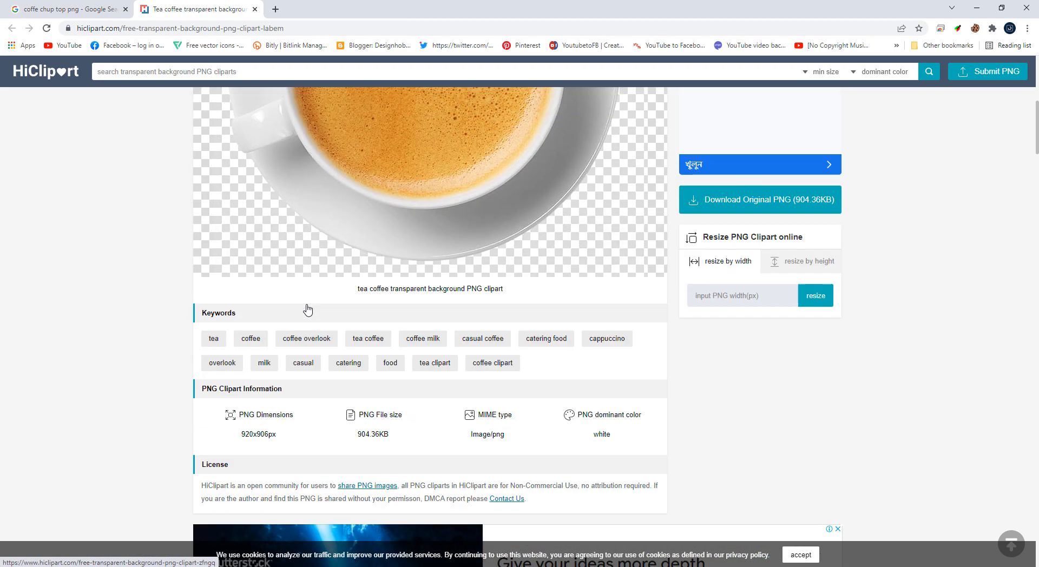
{"action": "scroll", "coordinate": [307, 308], "scroll_direction": "down", "scroll_amount": 12}
{"action": "scroll", "coordinate": [307, 308], "scroll_direction": "down", "scroll_amount": 3}
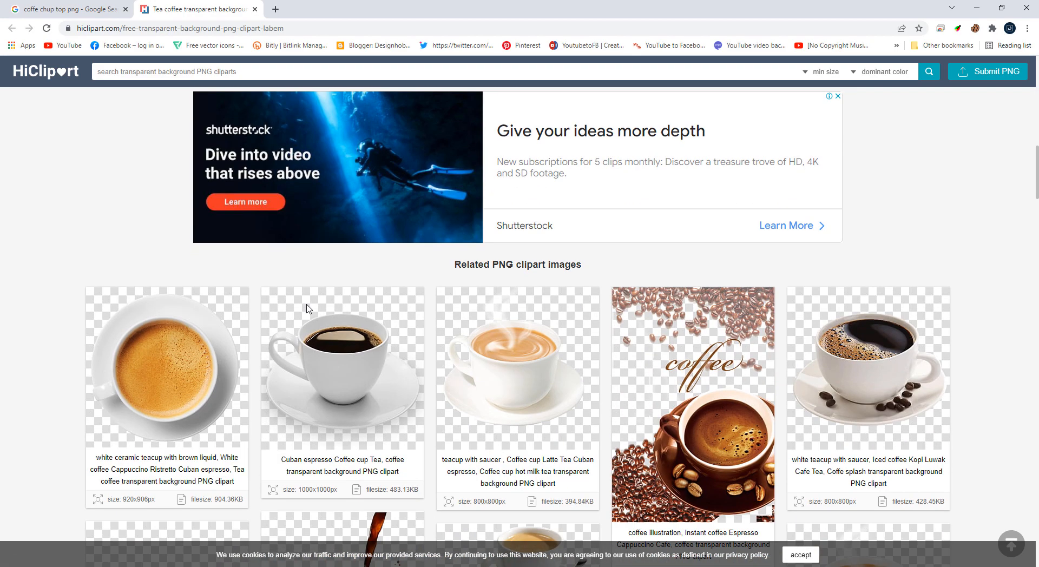
{"action": "scroll", "coordinate": [308, 309], "scroll_direction": "down", "scroll_amount": 2}
{"action": "scroll", "coordinate": [307, 309], "scroll_direction": "down", "scroll_amount": 15}
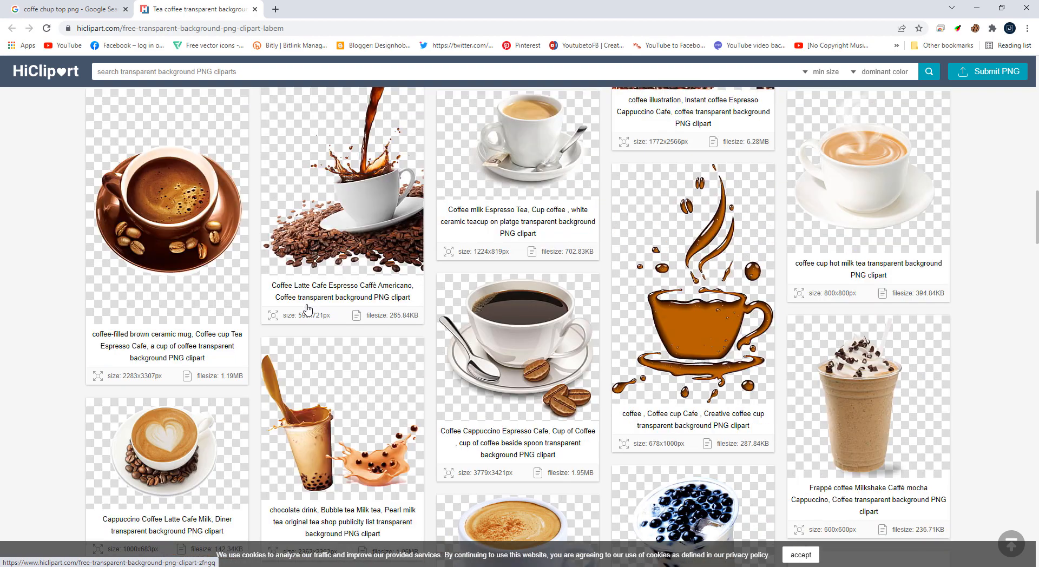
{"action": "scroll", "coordinate": [306, 309], "scroll_direction": "down", "scroll_amount": 10}
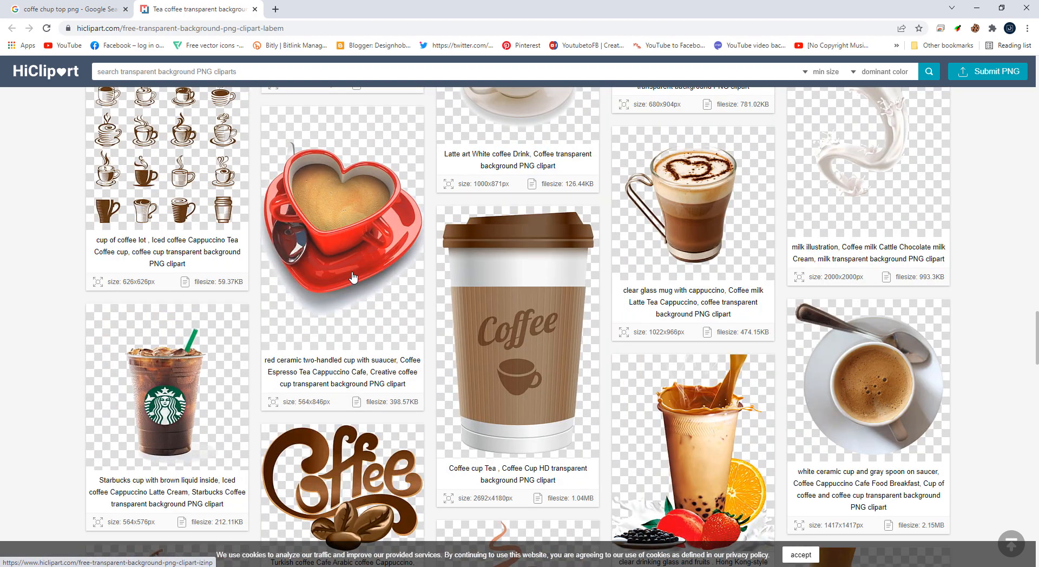
{"action": "scroll", "coordinate": [362, 278], "scroll_direction": "up", "scroll_amount": 20}
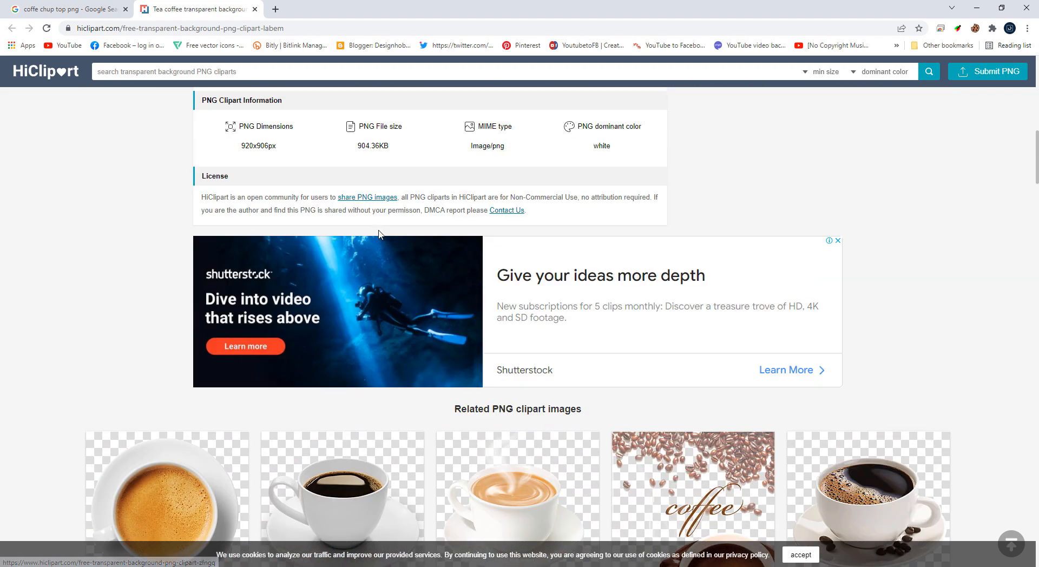
{"action": "scroll", "coordinate": [666, 363], "scroll_direction": "down", "scroll_amount": 4}
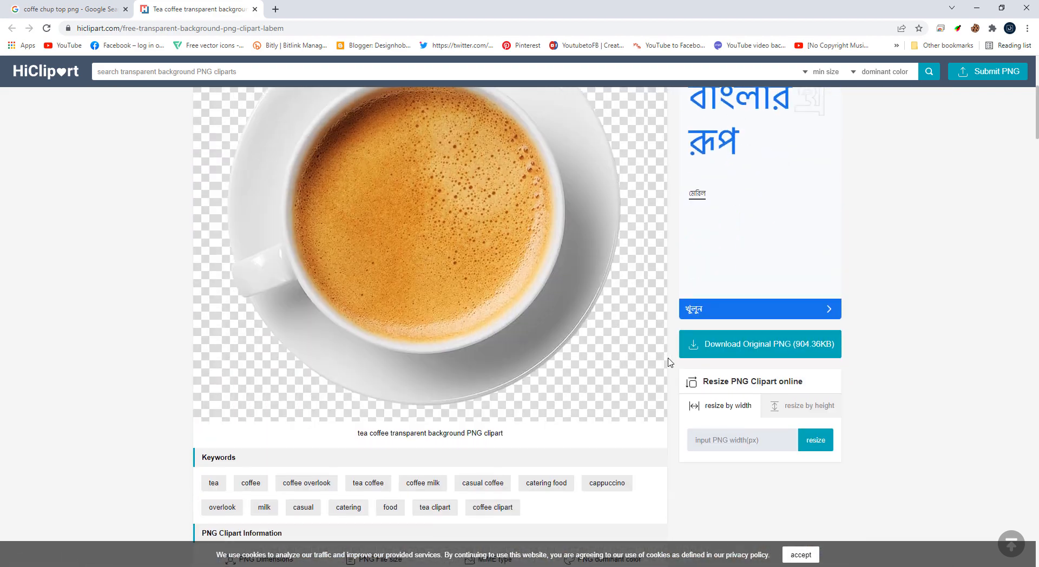
Download the original tea coffee PNG from HiClipart, completing the CAPTCHA by selecting all images with bicycles.
{"action": "left_click", "coordinate": [721, 351]}
{"action": "left_click", "coordinate": [599, 192]}
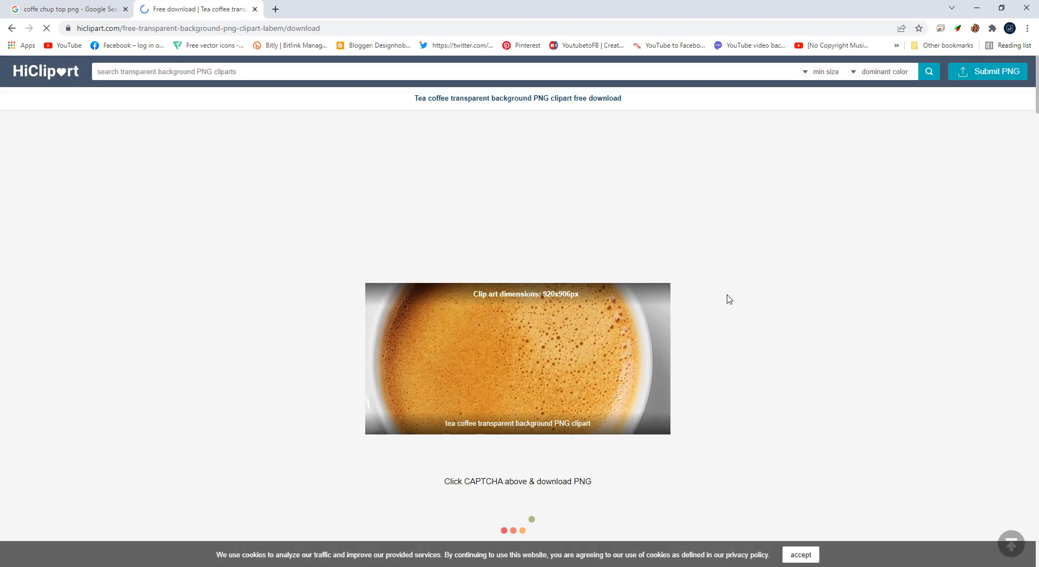
{"action": "scroll", "coordinate": [726, 297], "scroll_direction": "down", "scroll_amount": 5}
{"action": "left_click", "coordinate": [450, 182]}
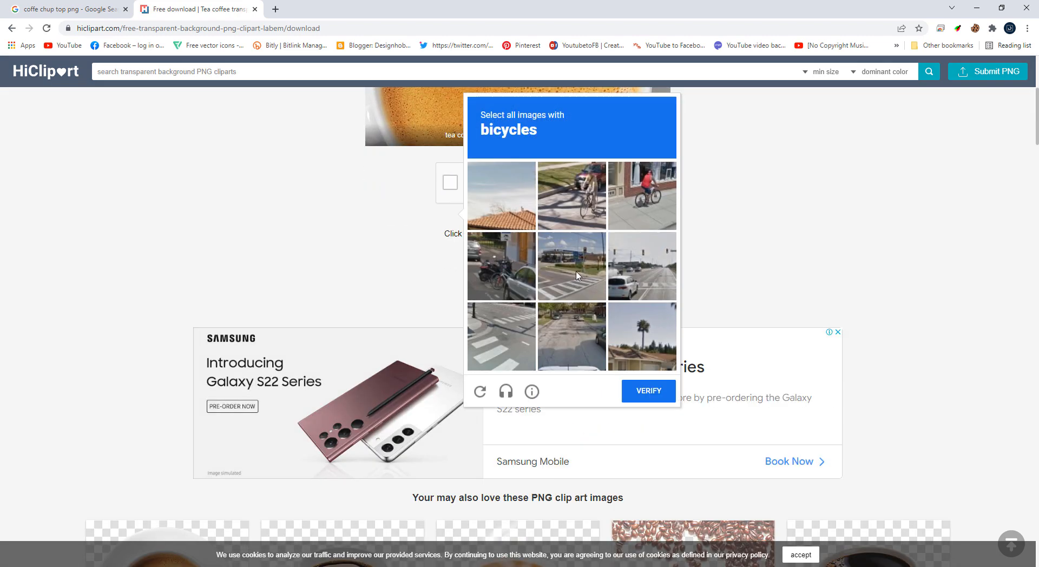
{"action": "left_click", "coordinate": [601, 221]}
{"action": "left_click", "coordinate": [647, 203]}
{"action": "left_click", "coordinate": [502, 275]}
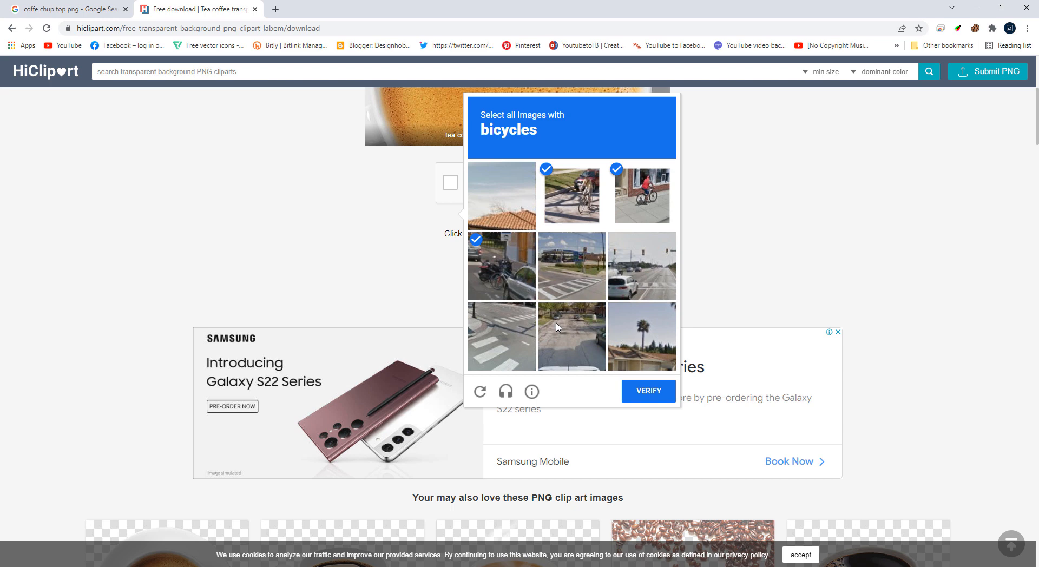
{"action": "left_click", "coordinate": [636, 387]}
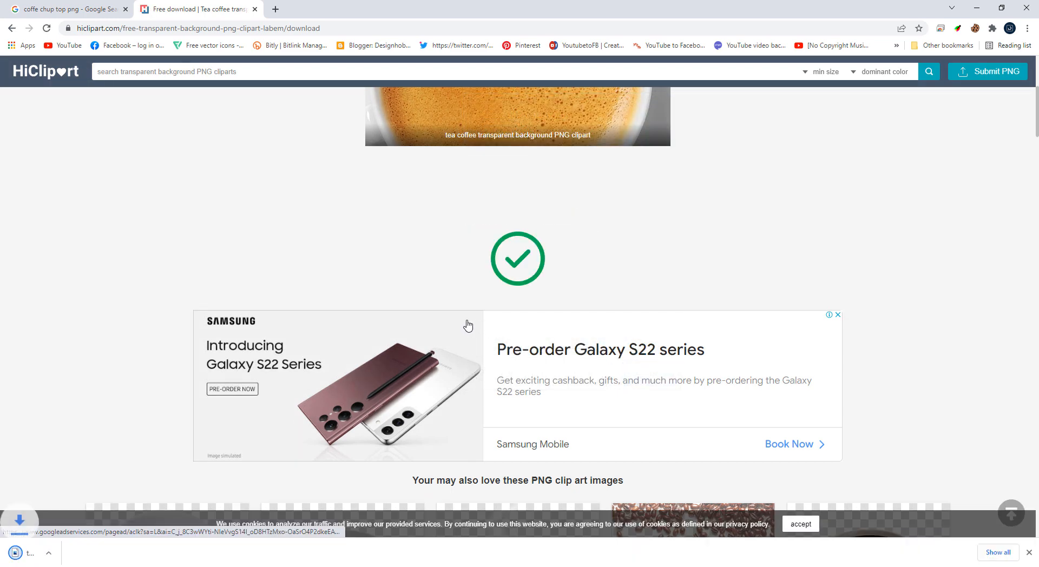
Place the downloaded tea coffee PNG from File Explorer into the Photoshop banner and hide the pngaaa.com-906634 latte cup layer.
{"action": "mouse_move", "coordinate": [78, 566]}
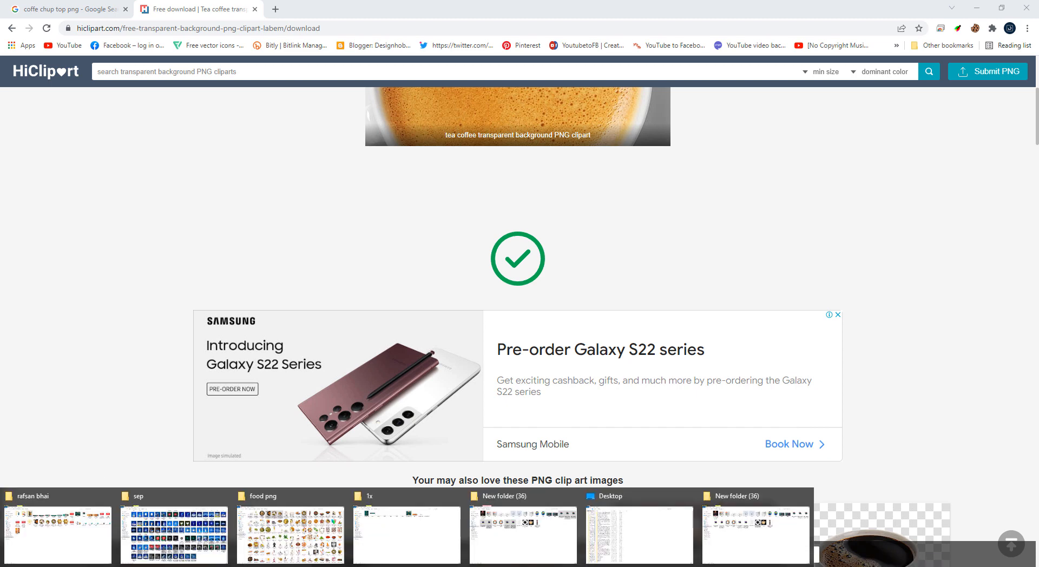
{"action": "right_click", "coordinate": [108, 566]}
{"action": "left_click", "coordinate": [68, 463]}
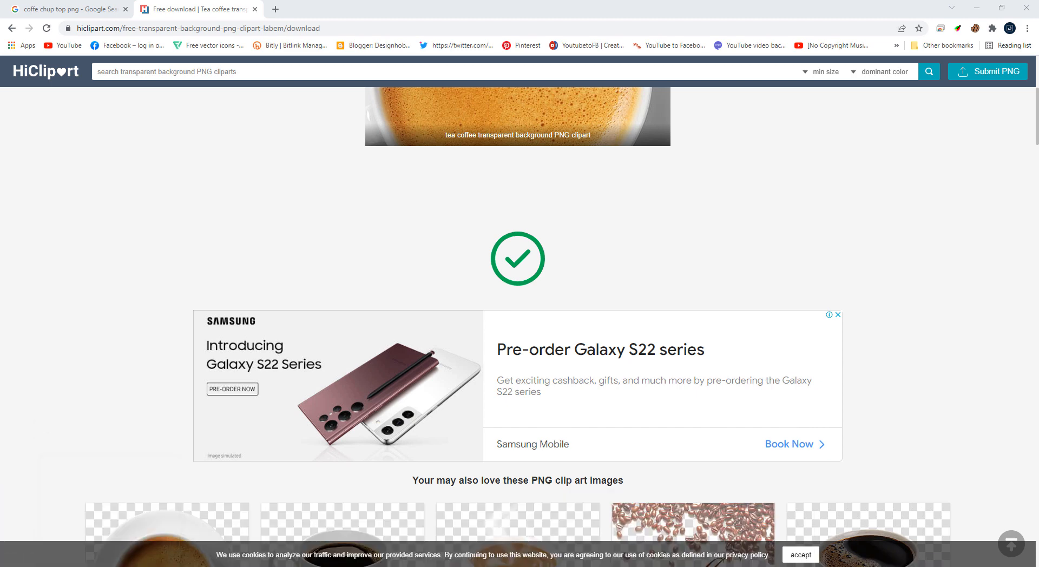
{"action": "left_click_drag", "start_coordinate": [330, 297], "coordinate": [443, 332]}
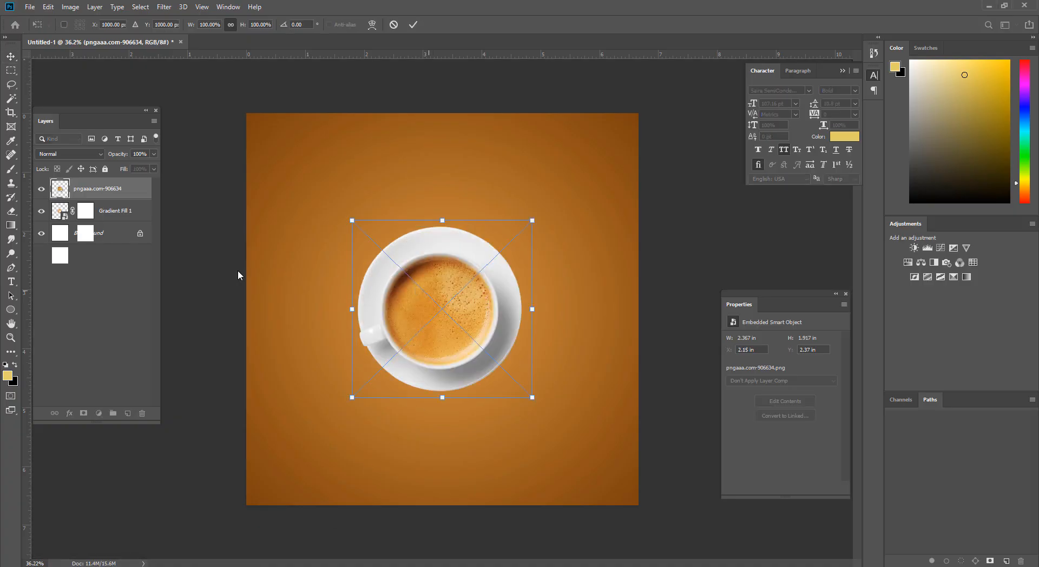
{"action": "key", "text": "Return"}
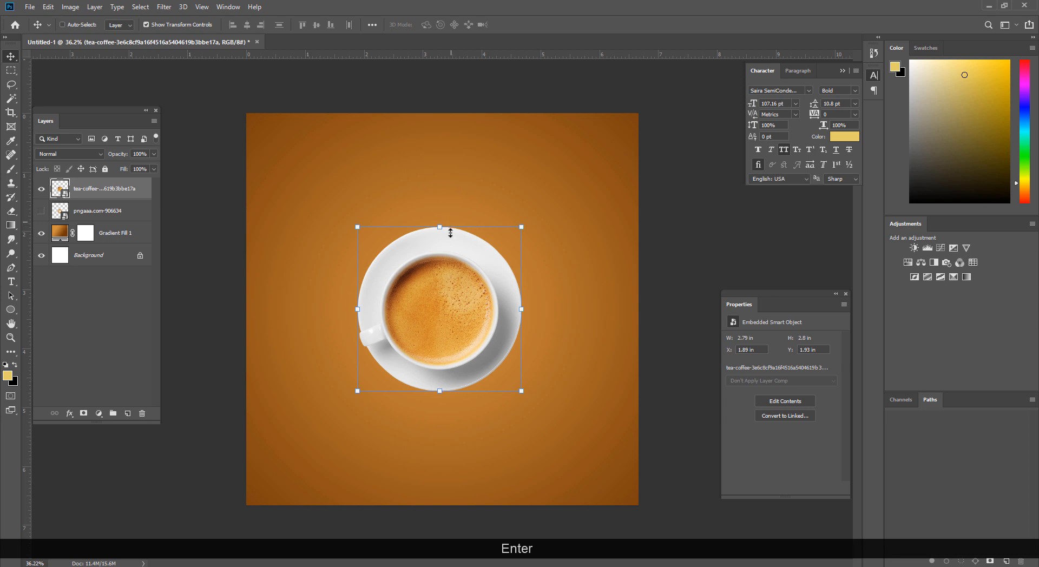
Scale the coffee cup to about 85% and place it horizontally centred, slightly below the banner's middle.
{"action": "left_click_drag", "start_coordinate": [450, 233], "coordinate": [442, 252]}
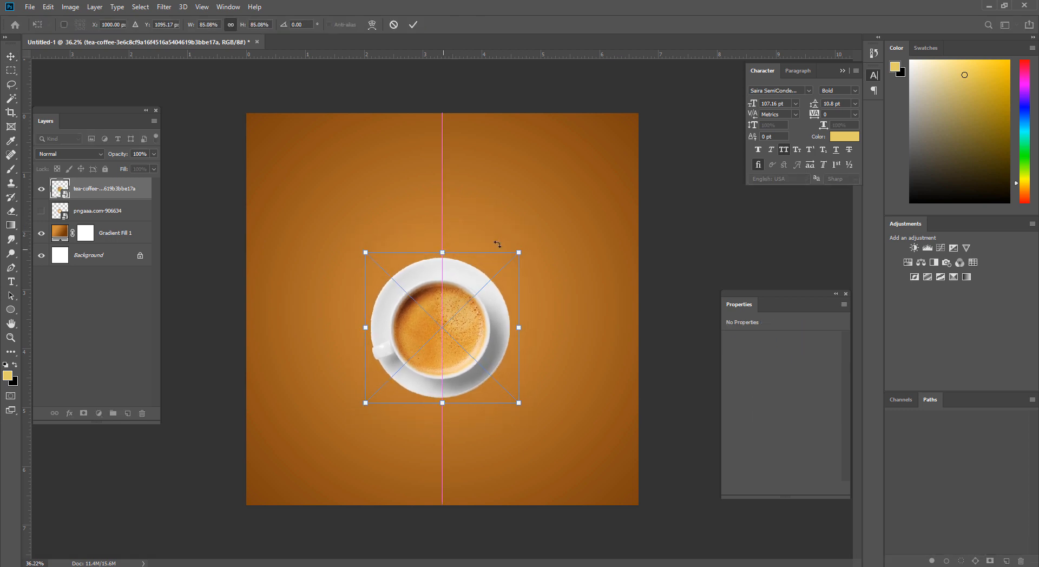
{"action": "left_click_drag", "start_coordinate": [489, 224], "coordinate": [398, 238]}
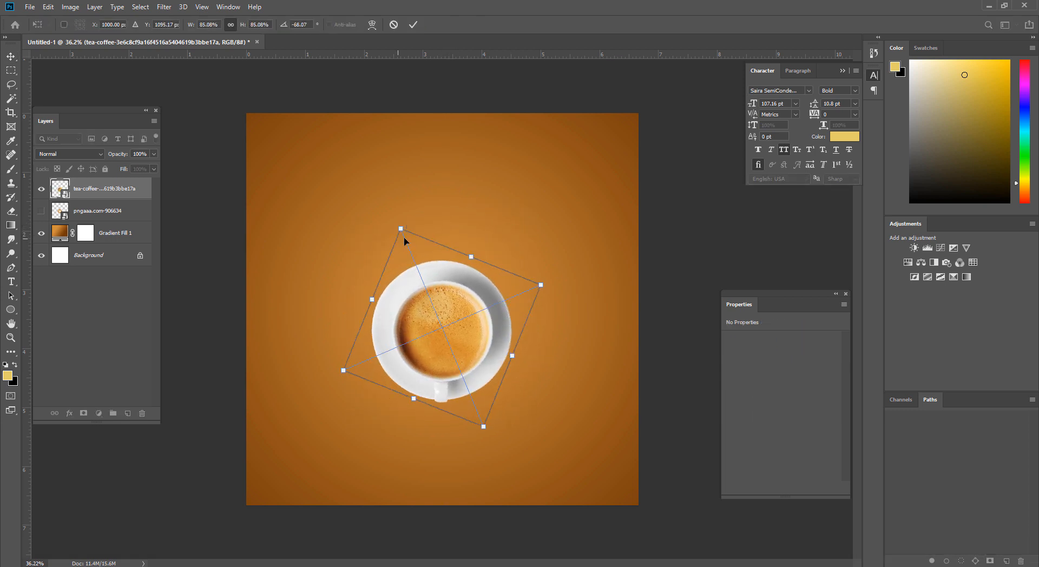
{"action": "key", "text": "ctrl+z"}
{"action": "key", "text": "Return"}
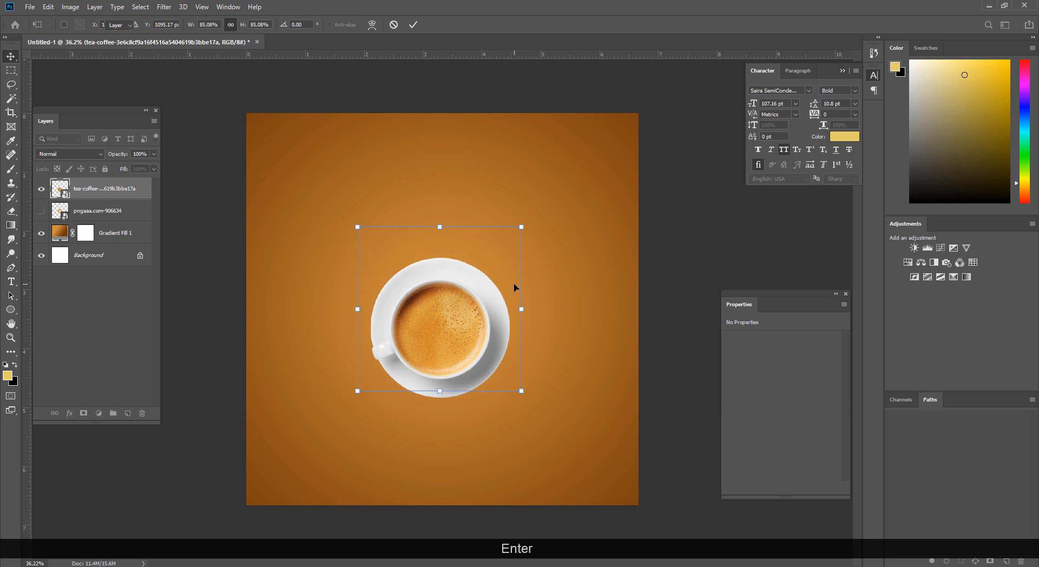
{"action": "key", "text": "ctrl+space"}
{"action": "left_click", "coordinate": [419, 360]}
{"action": "left_click_drag", "start_coordinate": [439, 363], "coordinate": [406, 350]}
{"action": "key", "text": "Return"}
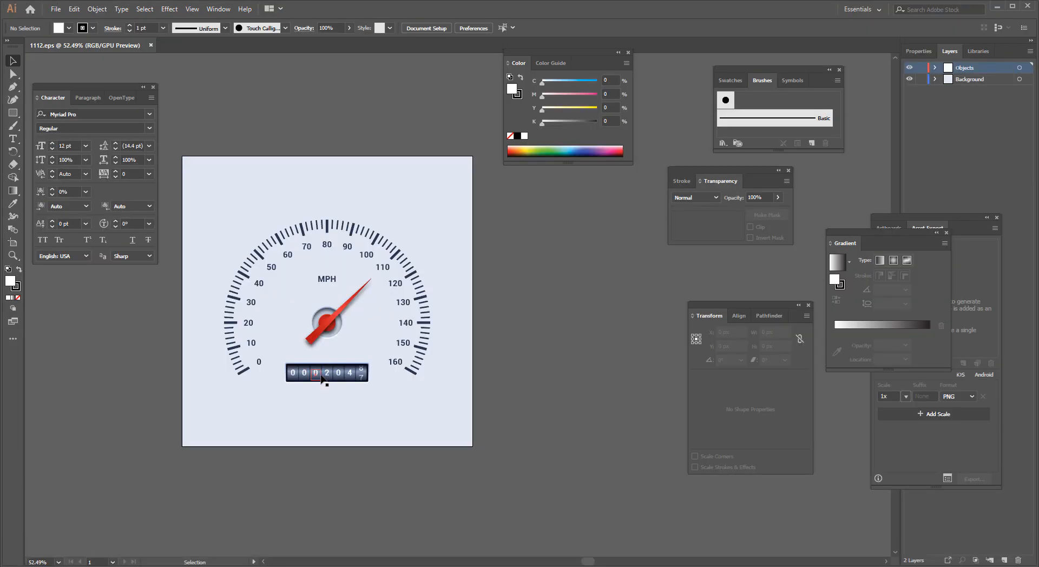
Switch to the 1112.eps speedometer artwork in Illustrator and ungroup it.
{"action": "left_click", "coordinate": [346, 384]}
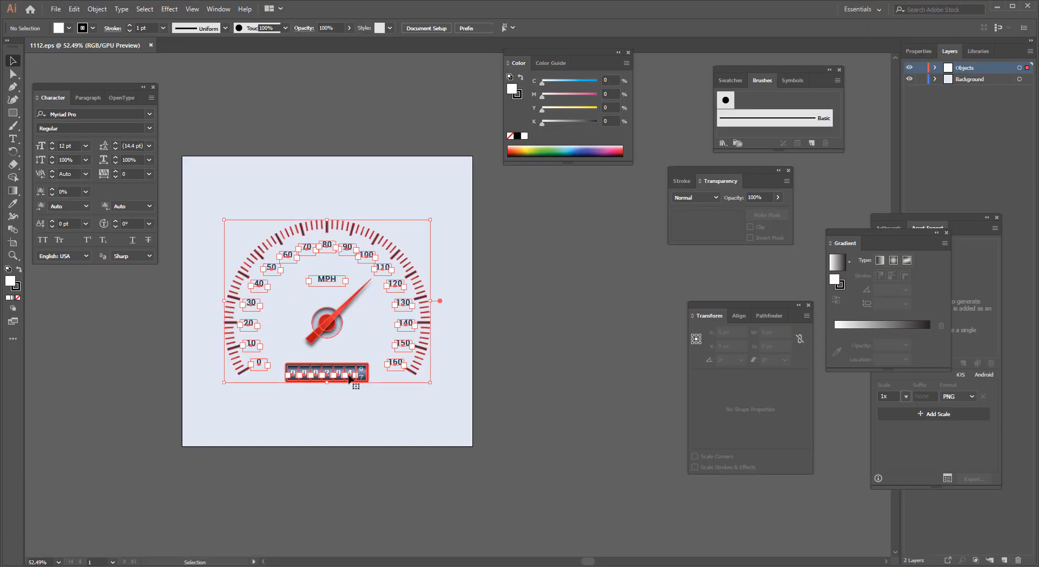
{"action": "left_click", "coordinate": [396, 438]}
{"action": "key", "text": "ctrl+space"}
{"action": "left_click_drag", "start_coordinate": [397, 438], "coordinate": [373, 351]}
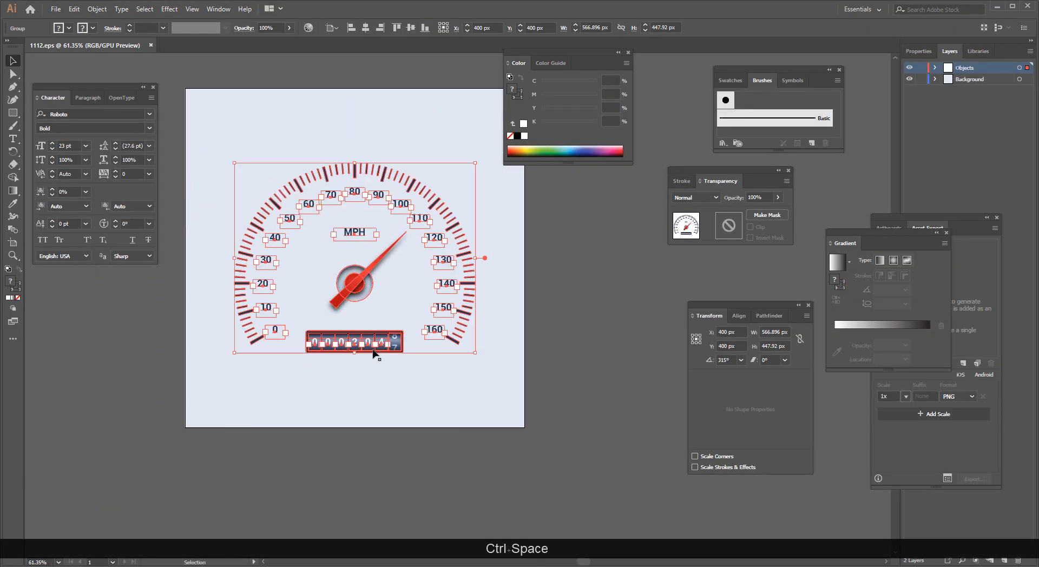
{"action": "right_click", "coordinate": [373, 351]}
{"action": "left_click", "coordinate": [401, 442]}
Delete the light blue background and move the odometer counter off the artboard, to the side of the speedometer.
{"action": "left_click", "coordinate": [557, 424]}
{"action": "left_click_drag", "start_coordinate": [309, 380], "coordinate": [387, 348]}
{"action": "key", "text": "ctrl+Delete"}
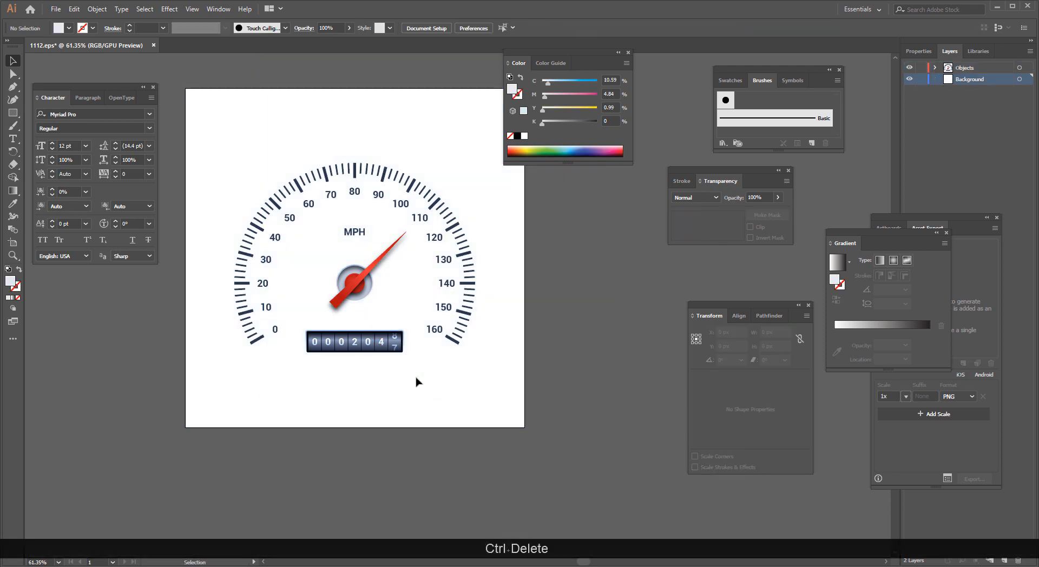
{"action": "left_click_drag", "start_coordinate": [314, 388], "coordinate": [676, 339]}
{"action": "left_click", "coordinate": [611, 377]}
{"action": "left_click_drag", "start_coordinate": [449, 400], "coordinate": [352, 301]}
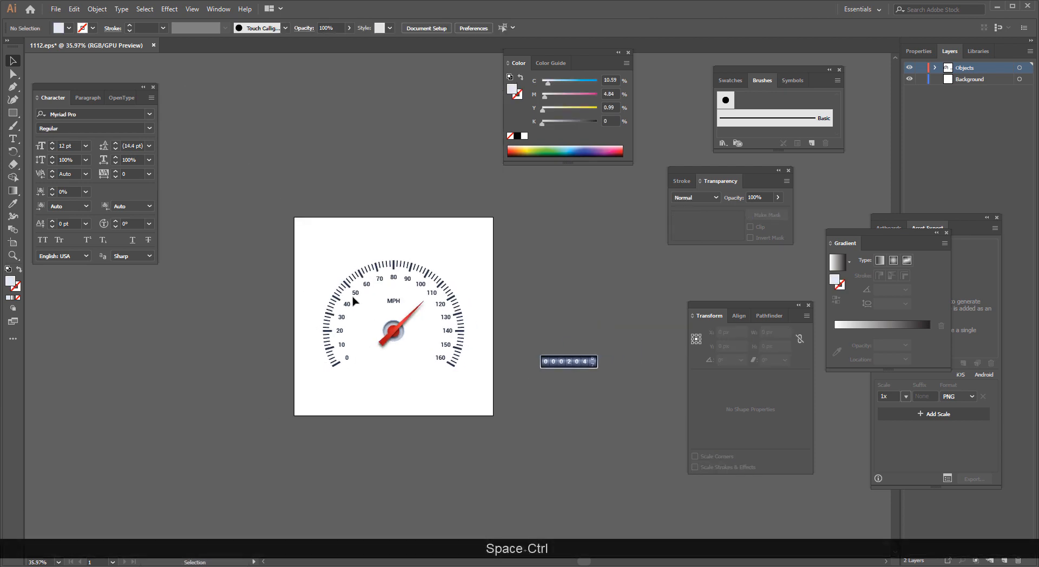
Bring the gauge with its dial, numbers and needle from Illustrator into the Photoshop banner as a smart object.
{"action": "left_click_drag", "start_coordinate": [320, 258], "coordinate": [479, 392]}
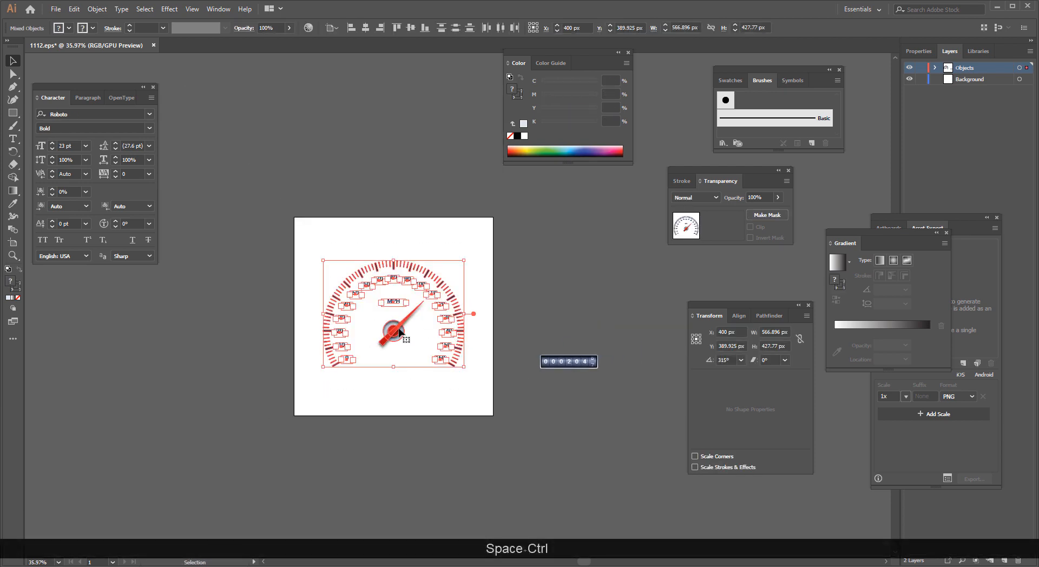
{"action": "left_click_drag", "start_coordinate": [384, 353], "coordinate": [268, 534]}
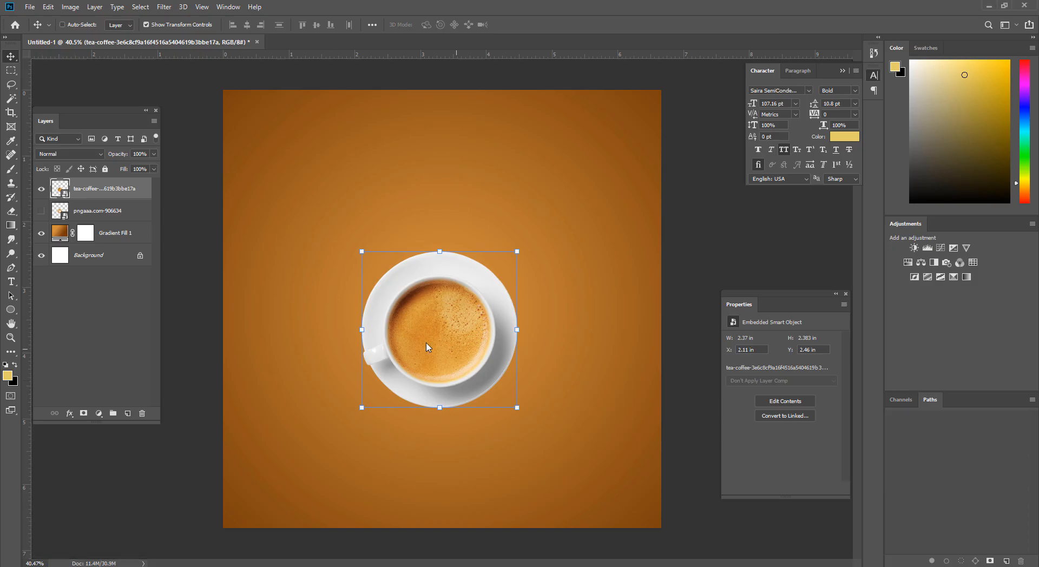
{"action": "left_click_drag", "start_coordinate": [436, 305], "coordinate": [437, 304]}
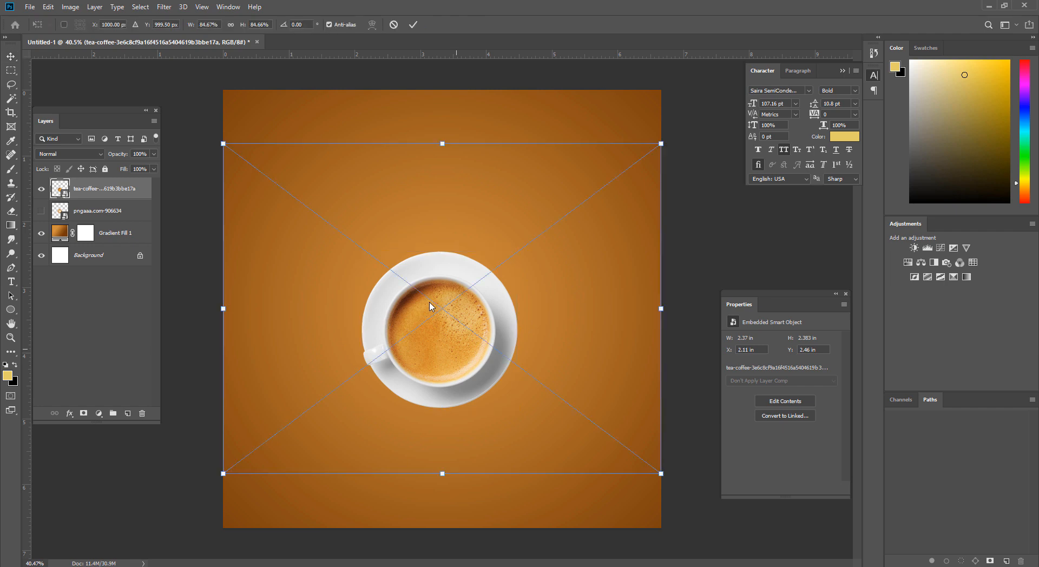
{"action": "key", "text": "Return"}
Scale the gauge to about 47% and centre it over the coffee cup.
{"action": "key", "text": "ctrl+t"}
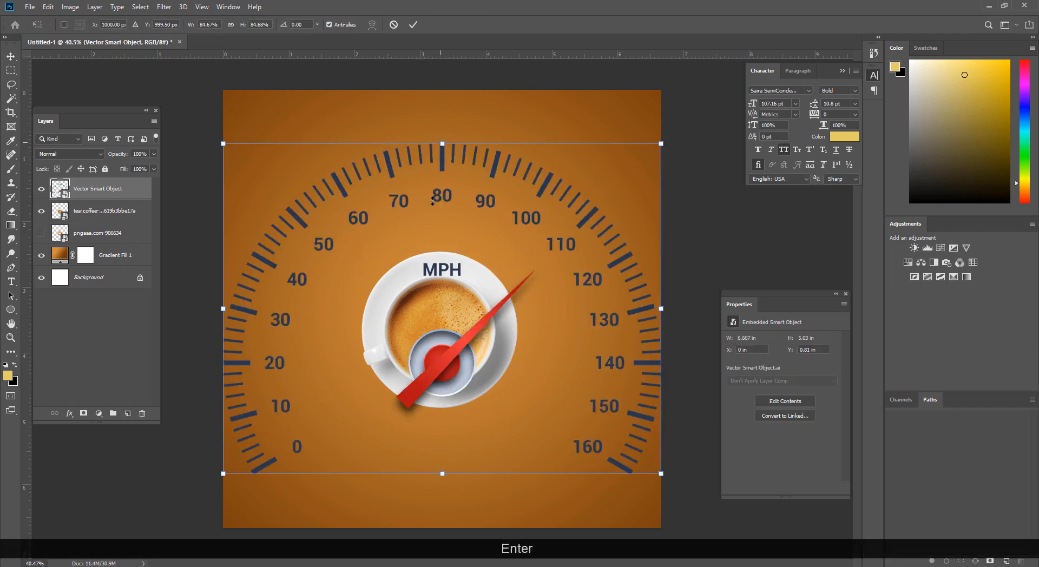
{"action": "left_click_drag", "start_coordinate": [442, 144], "coordinate": [443, 290]}
{"action": "left_click_drag", "start_coordinate": [447, 347], "coordinate": [447, 269]}
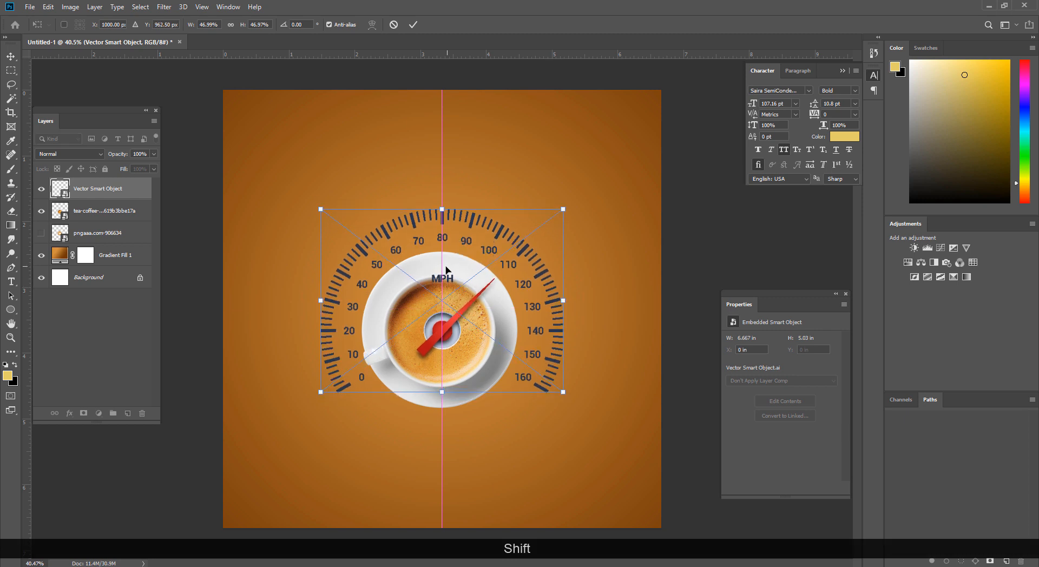
{"action": "key", "text": "Return"}
Fine-tune the gauge's position by nudging it left and down so its hub sits on the centre of the cup.
{"action": "key", "text": "ctrl+space"}
{"action": "left_click_drag", "start_coordinate": [435, 371], "coordinate": [449, 411]}
{"action": "left_click_drag", "start_coordinate": [492, 371], "coordinate": [341, 374]}
{"action": "key", "text": "ctrl+space"}
{"action": "key", "text": "ctrl+space"}
{"action": "left_click_drag", "start_coordinate": [343, 339], "coordinate": [341, 341]}
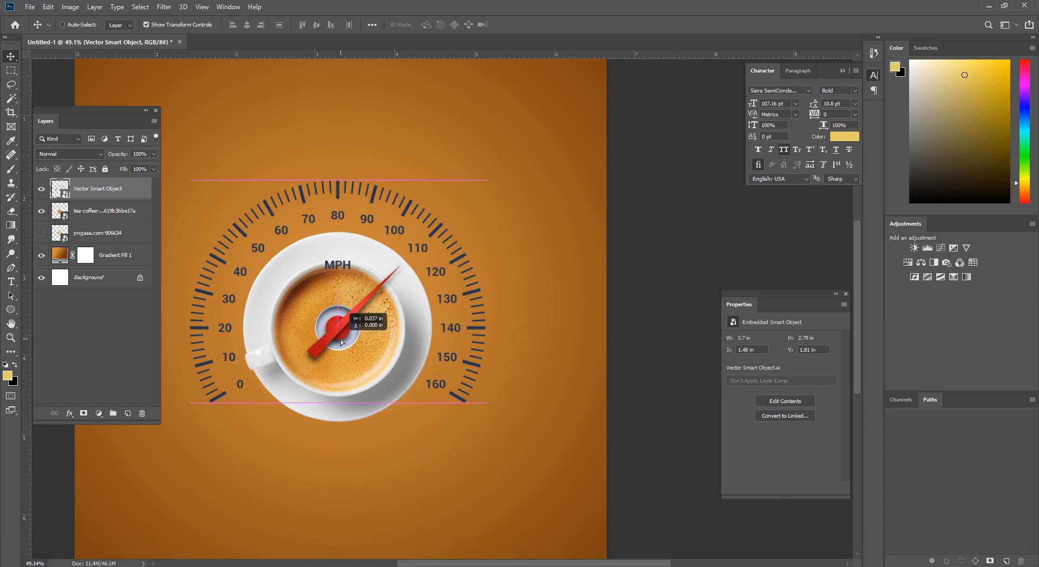
{"action": "left_click_drag", "start_coordinate": [341, 341], "coordinate": [341, 341]}
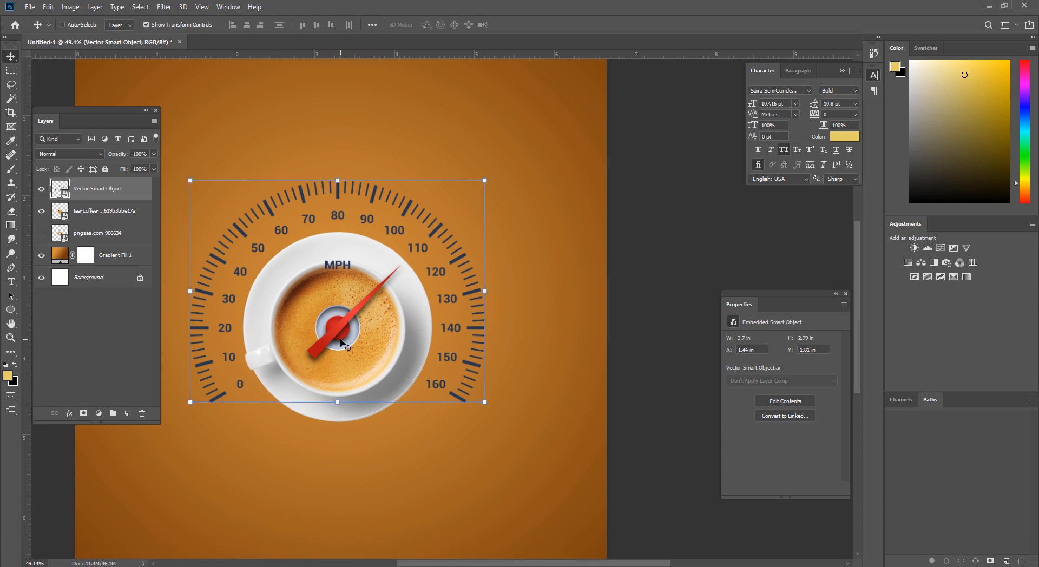
{"action": "key", "text": "Down"}
{"action": "key", "text": "Down"}
{"action": "key", "text": "Down"}
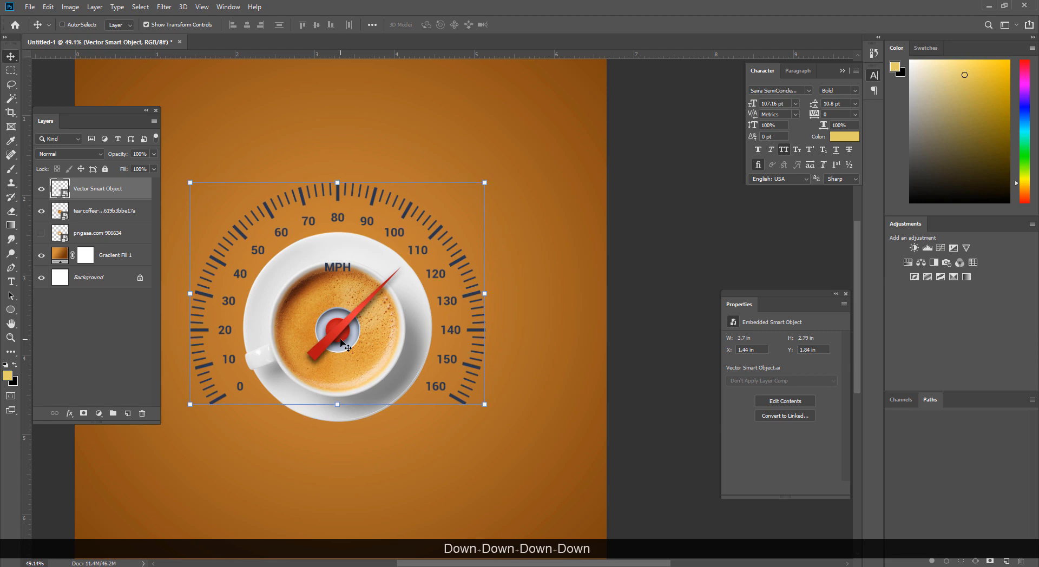
{"action": "key", "text": "Return"}
Outline the gauge's MPH label with the Lasso and copy it to a new layer.
{"action": "key", "text": "ctrl+space"}
{"action": "mouse_move", "coordinate": [311, 253]}
{"action": "left_mouse_down"}
{"action": "mouse_move", "coordinate": [390, 339]}
{"action": "mouse_move", "coordinate": [325, 292]}
{"action": "left_mouse_up"}
{"action": "key", "text": "l"}
{"action": "key", "text": "ctrl+space"}
{"action": "mouse_move", "coordinate": [401, 302]}
{"action": "left_mouse_down"}
{"action": "mouse_move", "coordinate": [387, 306]}
{"action": "mouse_move", "coordinate": [417, 304]}
{"action": "mouse_move", "coordinate": [377, 280]}
{"action": "left_mouse_up"}
{"action": "key", "text": "ctrl+space"}
{"action": "key", "text": "ctrl+j"}
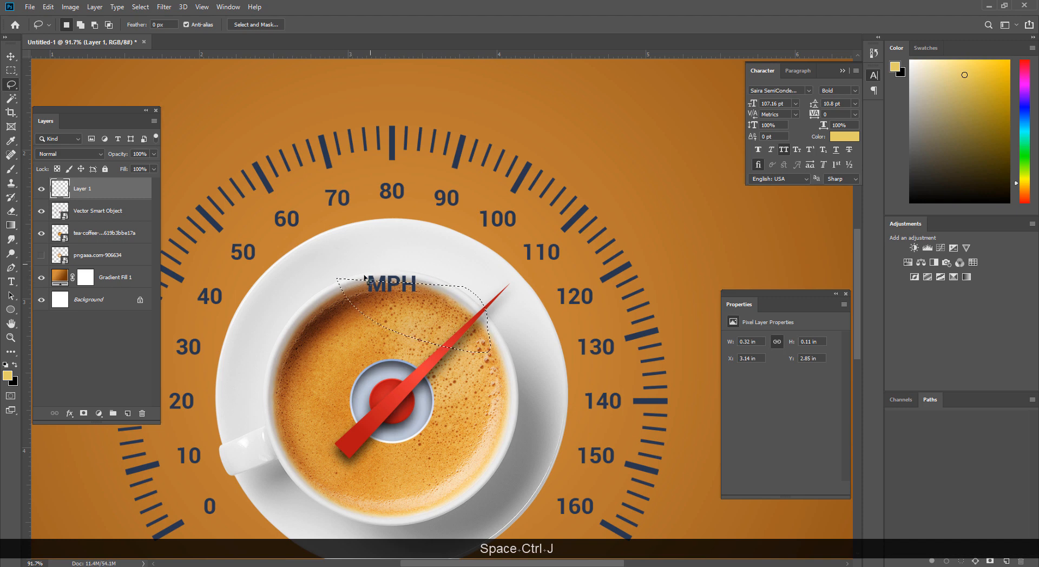
Mask the lassoed area around the MPH label out of the coffee cup layer.
{"action": "left_click", "coordinate": [108, 233]}
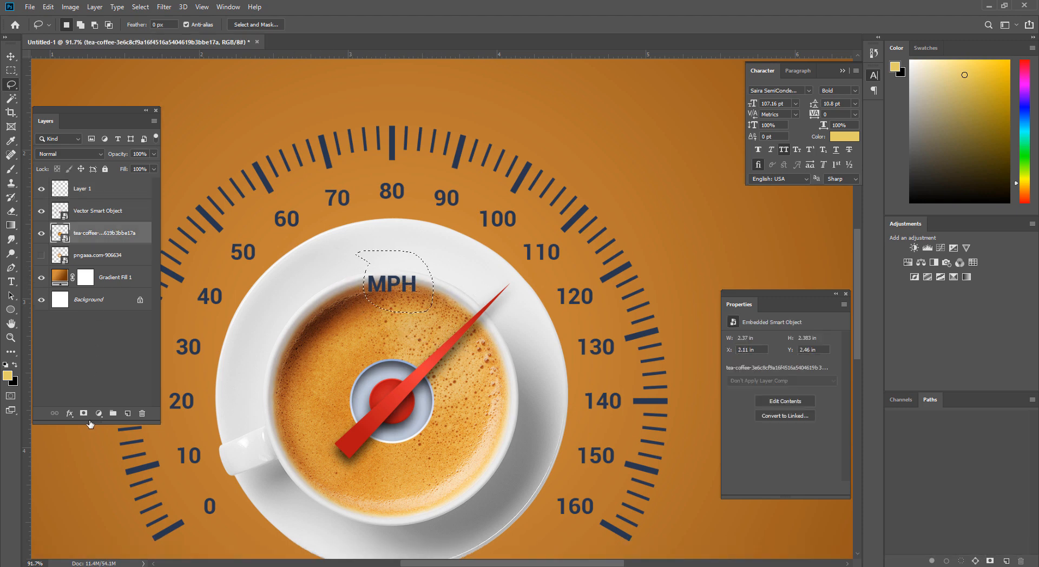
{"action": "left_click", "coordinate": [84, 413], "text": "alt"}
Move the copied MPH label up onto the saucer's rim and delete the coffee cup layer's mask.
{"action": "left_click", "coordinate": [11, 56]}
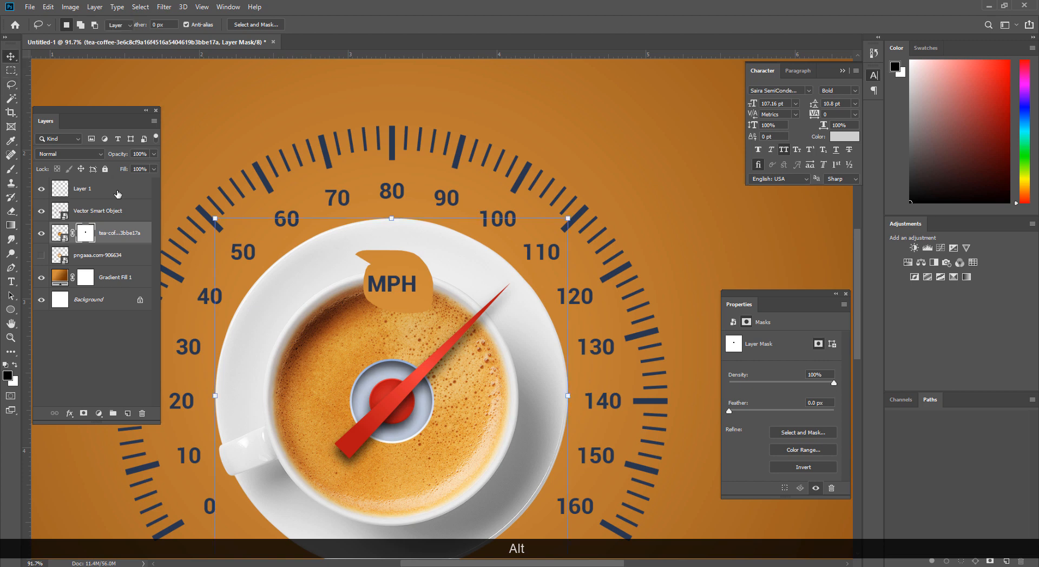
{"action": "left_click_drag", "start_coordinate": [410, 288], "coordinate": [398, 250]}
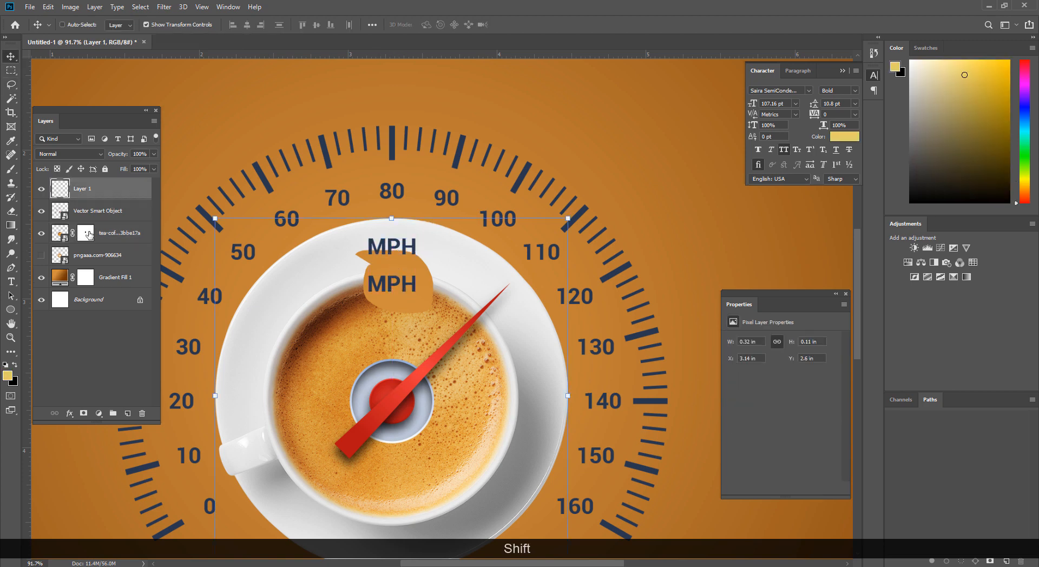
{"action": "right_click", "coordinate": [89, 232]}
{"action": "left_click", "coordinate": [106, 255]}
Lasso the original MPH label on the gauge's Vector Smart Object layer and mask it out.
{"action": "left_click", "coordinate": [97, 211]}
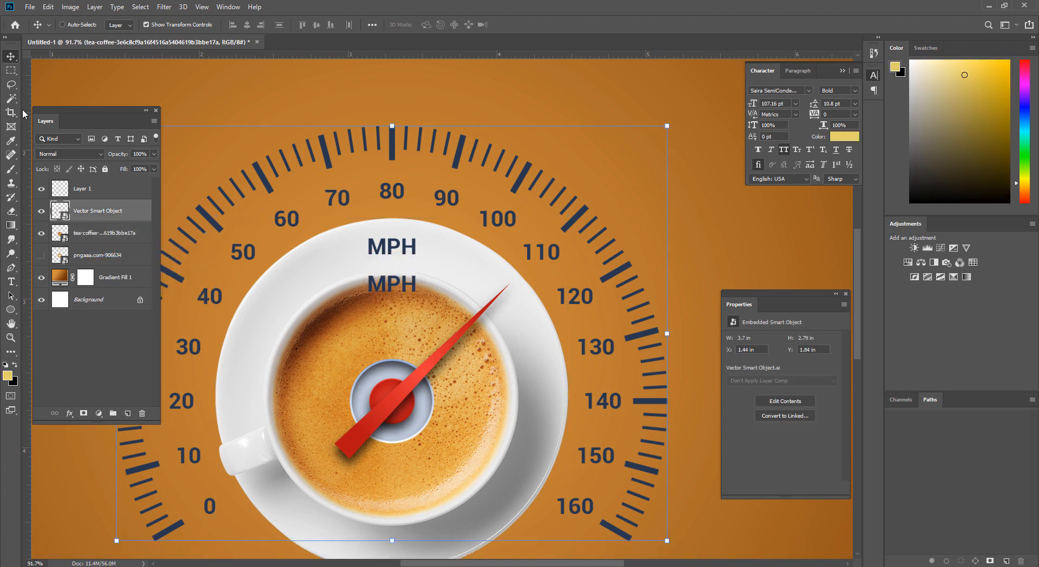
{"action": "left_click", "coordinate": [11, 84]}
{"action": "mouse_move", "coordinate": [421, 272]}
{"action": "left_mouse_down"}
{"action": "mouse_move", "coordinate": [316, 276]}
{"action": "mouse_move", "coordinate": [336, 269]}
{"action": "left_mouse_up"}
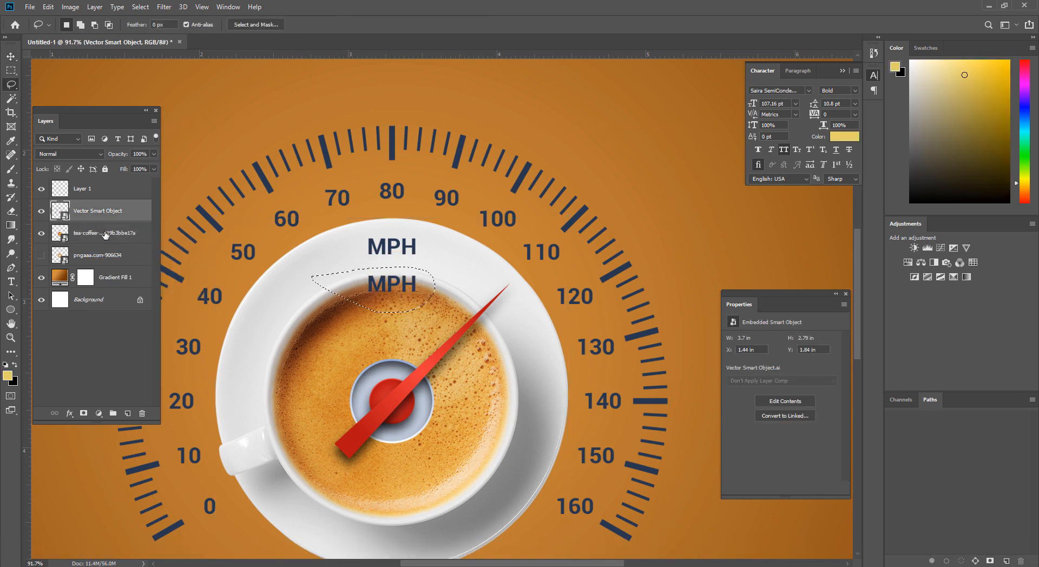
{"action": "left_click", "coordinate": [96, 233]}
{"action": "left_click", "coordinate": [97, 210]}
{"action": "left_click", "coordinate": [84, 413], "text": "alt"}
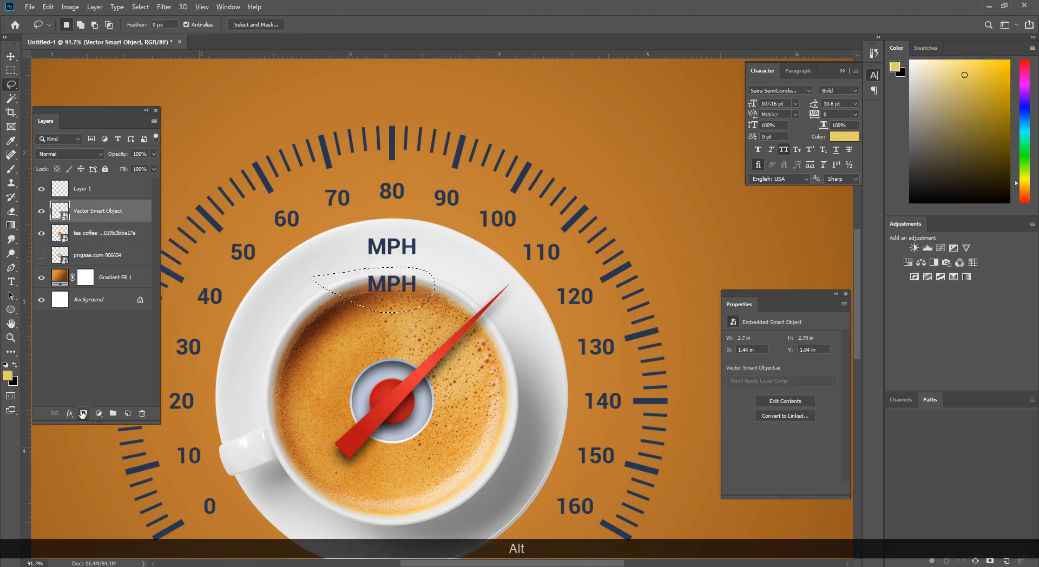
{"action": "left_click_drag", "start_coordinate": [371, 379], "coordinate": [407, 406]}
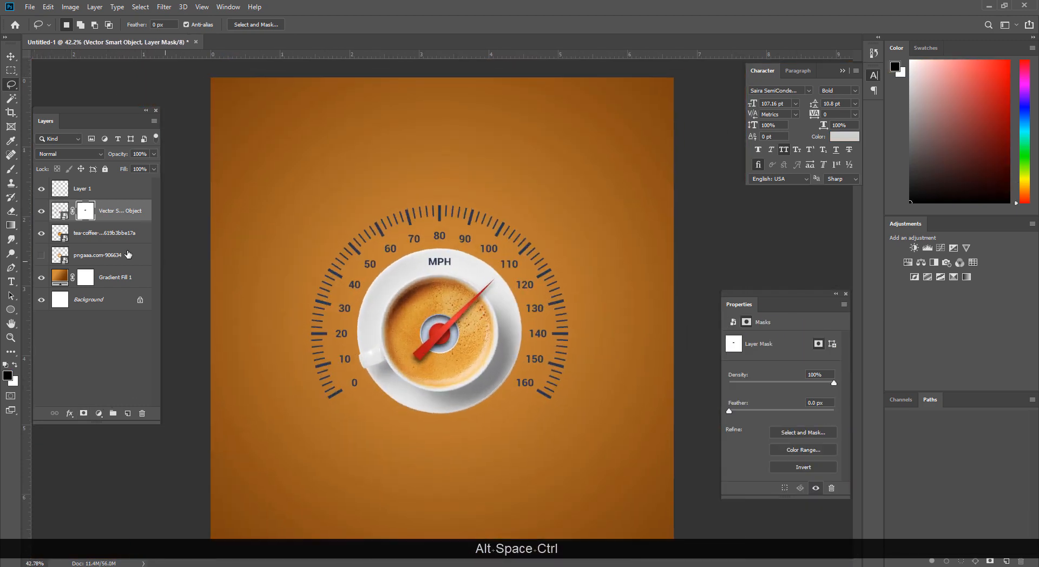
Set the gauge layer's blend mode to Linear Dodge (Add).
{"action": "left_click", "coordinate": [93, 231]}
{"action": "left_click", "coordinate": [86, 211]}
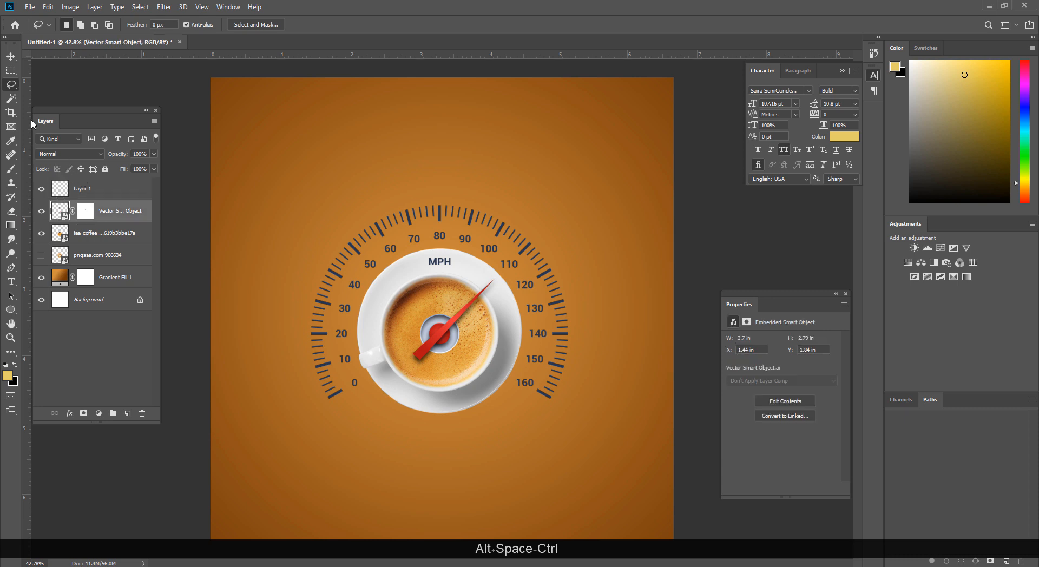
{"action": "left_click", "coordinate": [66, 155]}
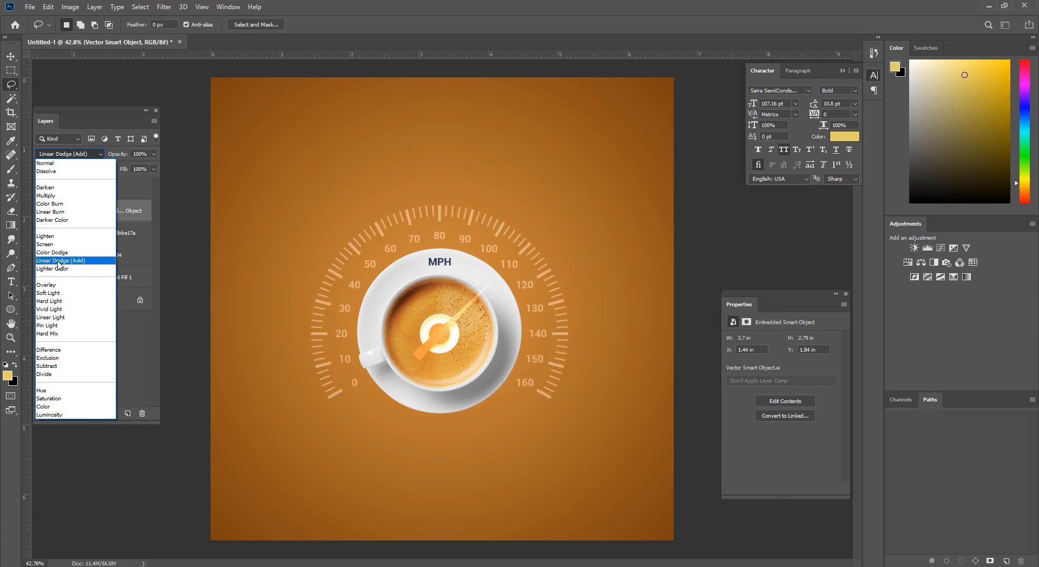
{"action": "left_click", "coordinate": [60, 264]}
Lasso the gauge's needle and hub, copy them to a new layer and set that layer's blend mode to Normal.
{"action": "key", "text": "ctrl+space"}
{"action": "mouse_move", "coordinate": [482, 410]}
{"action": "left_mouse_down"}
{"action": "mouse_move", "coordinate": [448, 394]}
{"action": "mouse_move", "coordinate": [466, 425]}
{"action": "mouse_move", "coordinate": [460, 328]}
{"action": "mouse_move", "coordinate": [427, 348]}
{"action": "mouse_move", "coordinate": [427, 294]}
{"action": "left_mouse_up"}
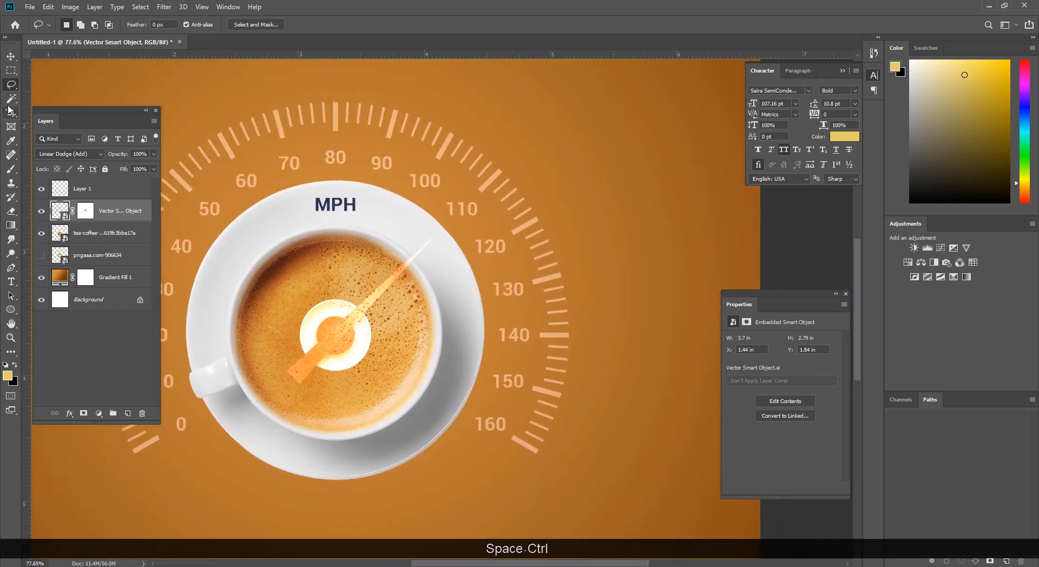
{"action": "mouse_move", "coordinate": [327, 282]}
{"action": "left_mouse_down"}
{"action": "mouse_move", "coordinate": [349, 257]}
{"action": "mouse_move", "coordinate": [443, 233]}
{"action": "mouse_move", "coordinate": [373, 371]}
{"action": "mouse_move", "coordinate": [278, 311]}
{"action": "left_mouse_up"}
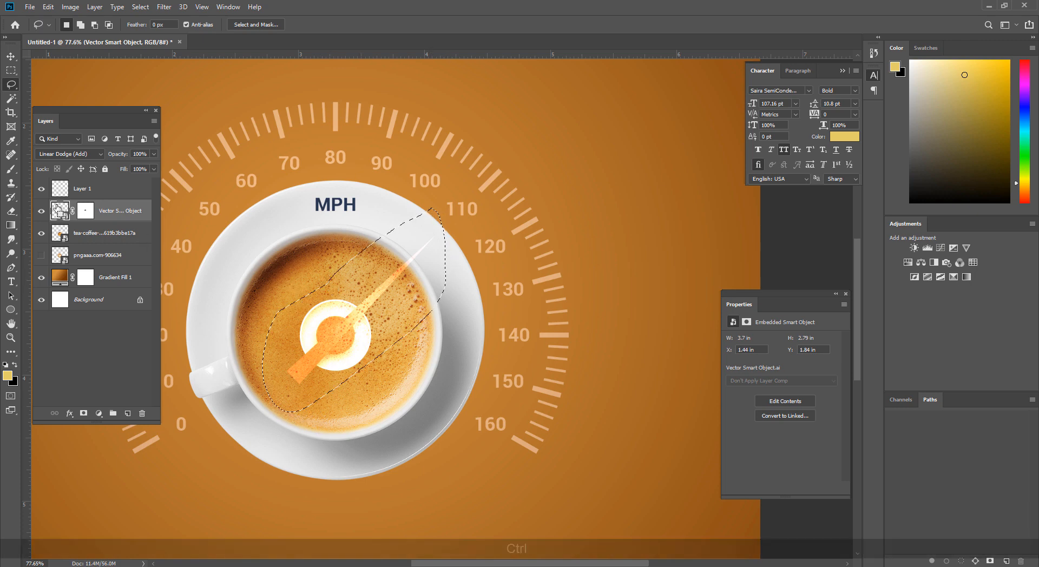
{"action": "key", "text": "ctrl+j"}
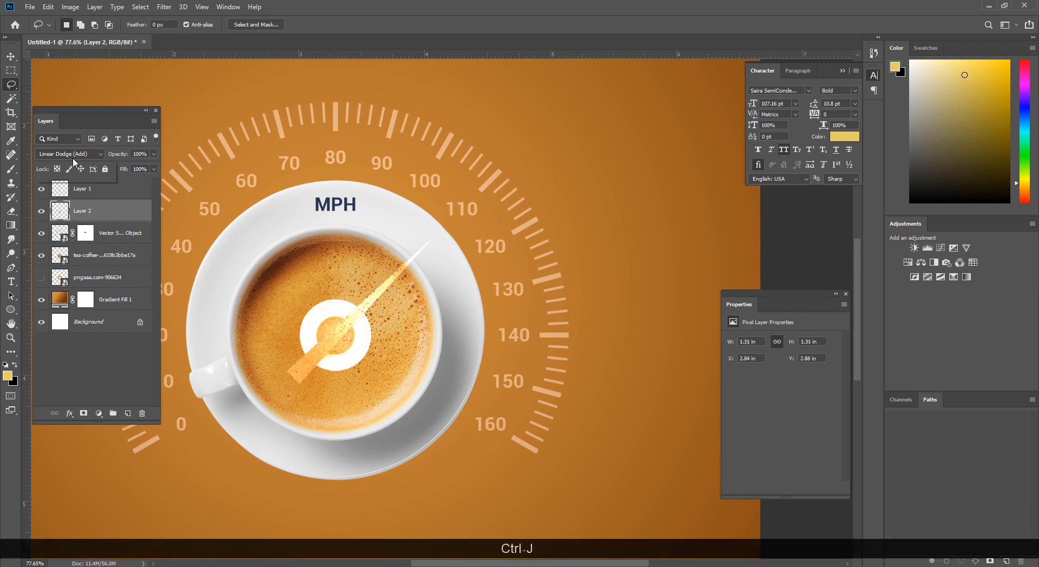
{"action": "left_click", "coordinate": [89, 155]}
{"action": "left_click", "coordinate": [54, 158]}
{"action": "mouse_move", "coordinate": [396, 333]}
{"action": "left_mouse_down"}
{"action": "mouse_move", "coordinate": [362, 341]}
{"action": "mouse_move", "coordinate": [399, 382]}
{"action": "mouse_move", "coordinate": [385, 366]}
{"action": "mouse_move", "coordinate": [379, 373]}
{"action": "mouse_move", "coordinate": [476, 383]}
{"action": "left_mouse_up"}
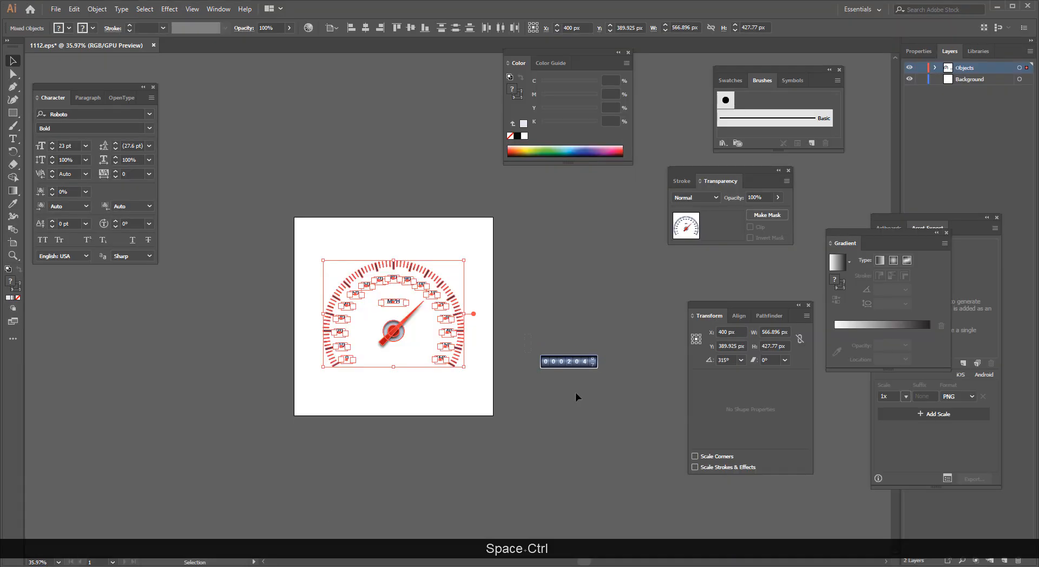
Bring the odometer counter from Illustrator into the Photoshop banner and place it centred just below the cup.
{"action": "left_click_drag", "start_coordinate": [575, 392], "coordinate": [224, 558]}
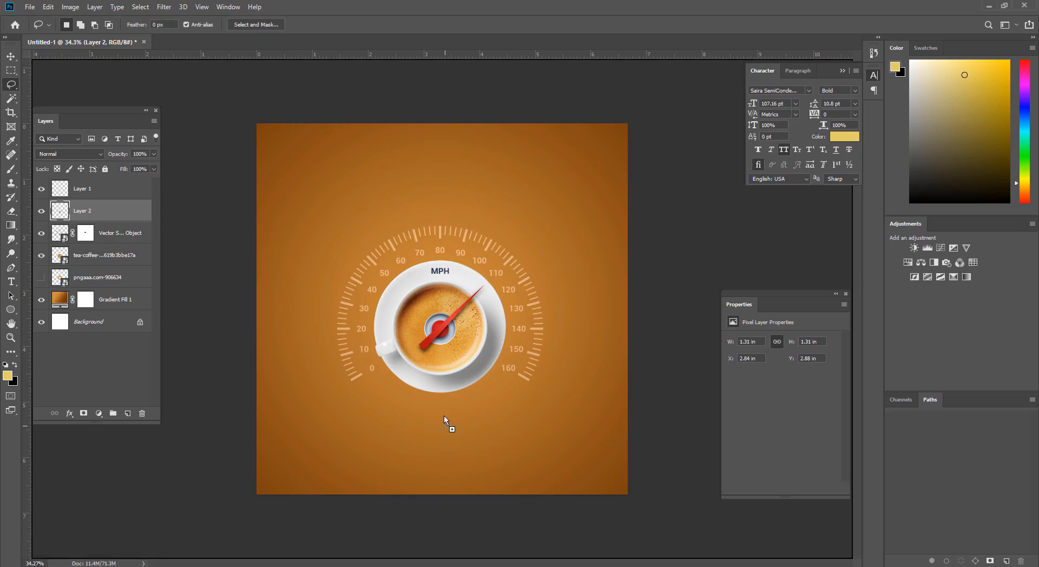
{"action": "left_click_drag", "start_coordinate": [439, 402], "coordinate": [445, 444]}
{"action": "key", "text": "Return"}
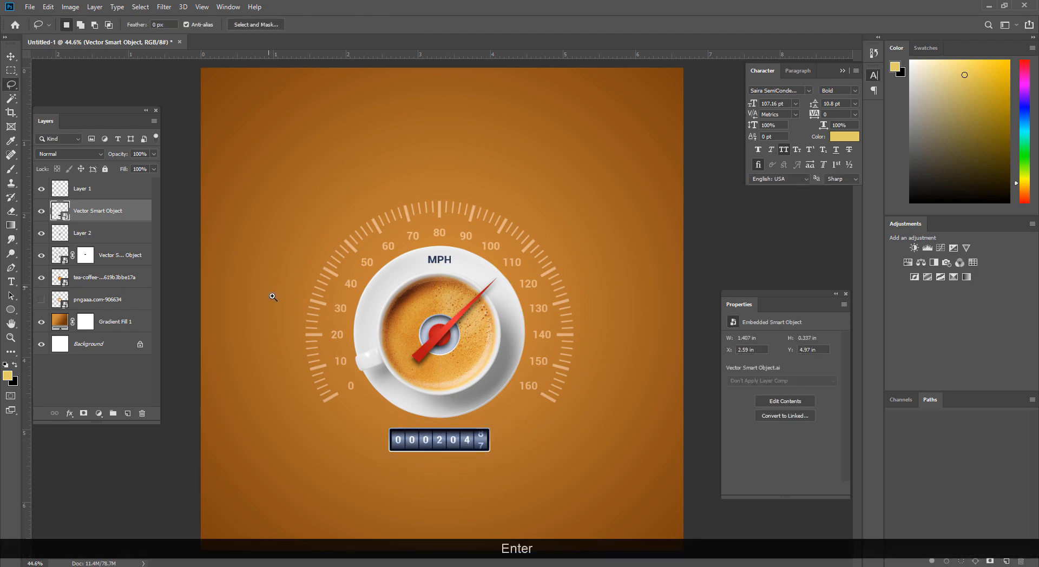
{"action": "mouse_move", "coordinate": [361, 349]}
{"action": "left_mouse_down"}
{"action": "mouse_move", "coordinate": [336, 308]}
{"action": "mouse_move", "coordinate": [434, 395]}
{"action": "left_mouse_up"}
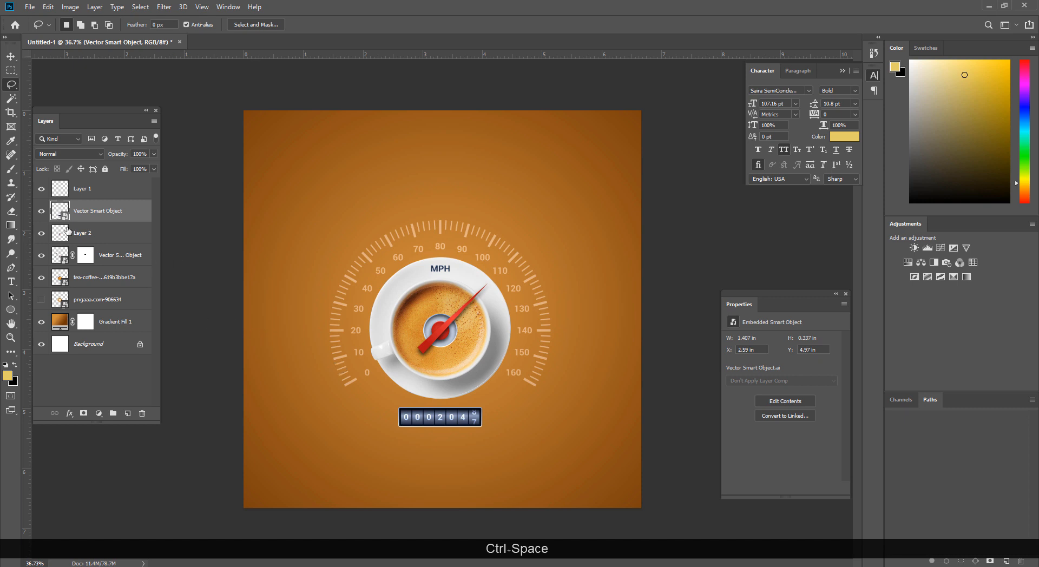
Hide Layer 1 and group the odometer, needle, gauge and coffee cup layers together.
{"action": "left_click", "coordinate": [41, 188]}
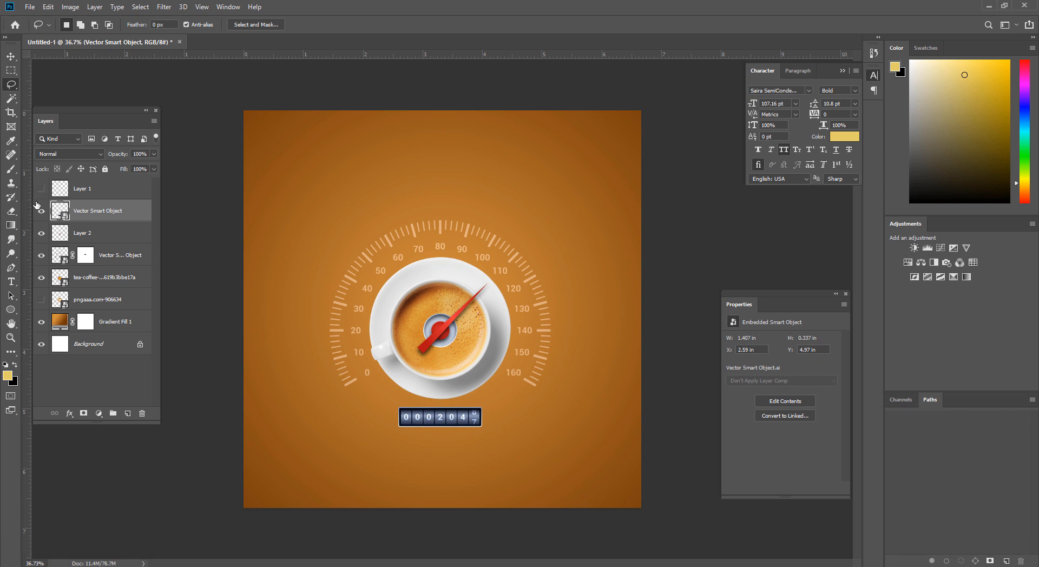
{"action": "left_click", "coordinate": [42, 189]}
{"action": "left_click", "coordinate": [43, 187]}
{"action": "left_click", "coordinate": [96, 277], "text": "shift"}
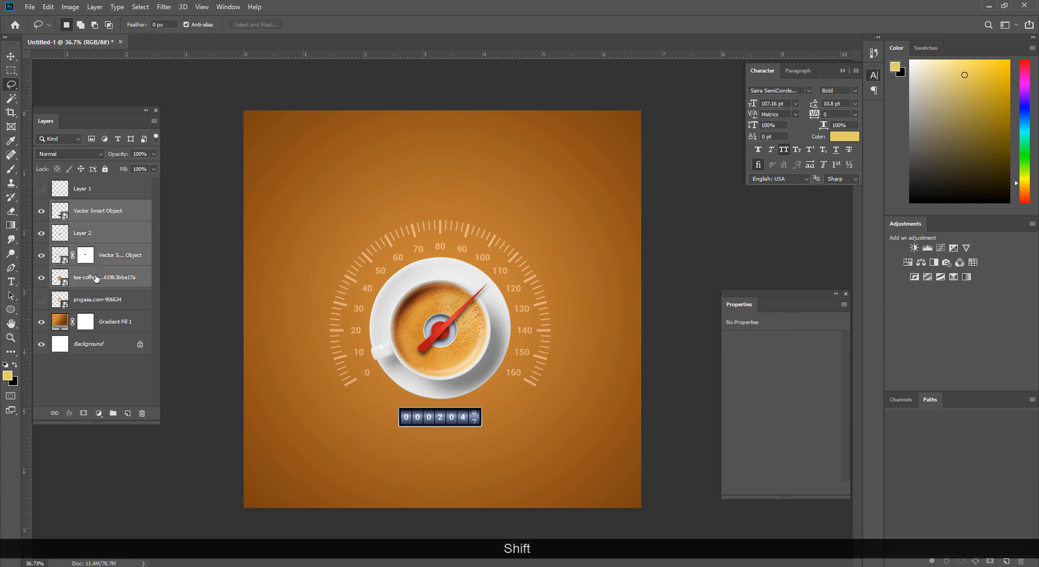
{"action": "key", "text": "ctrl+shift+g"}
Scale the cup and gauge group to about 77.76% and centre it on the canvas.
{"action": "left_click", "coordinate": [11, 70]}
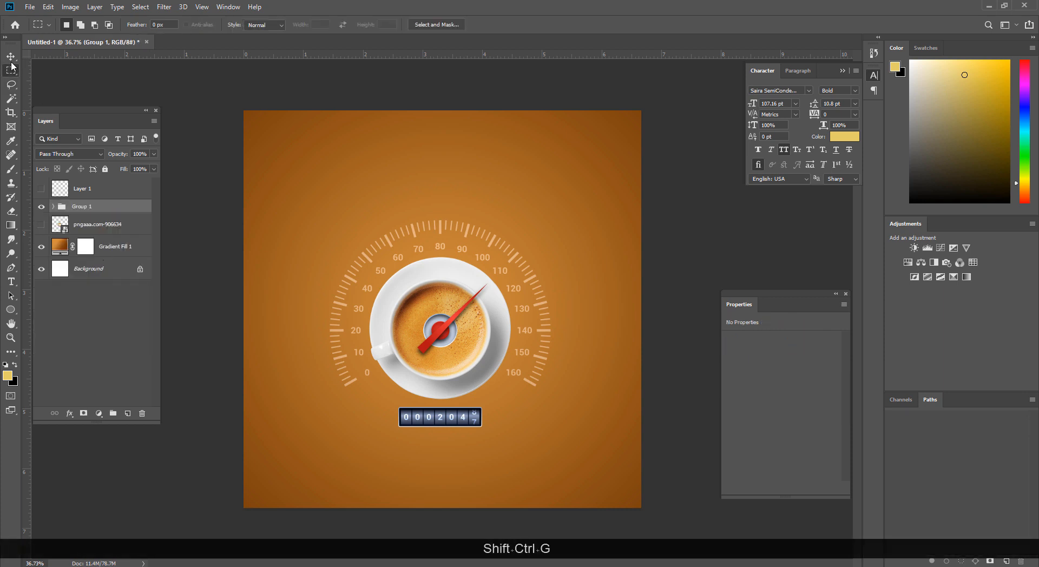
{"action": "key", "text": "ctrl+t"}
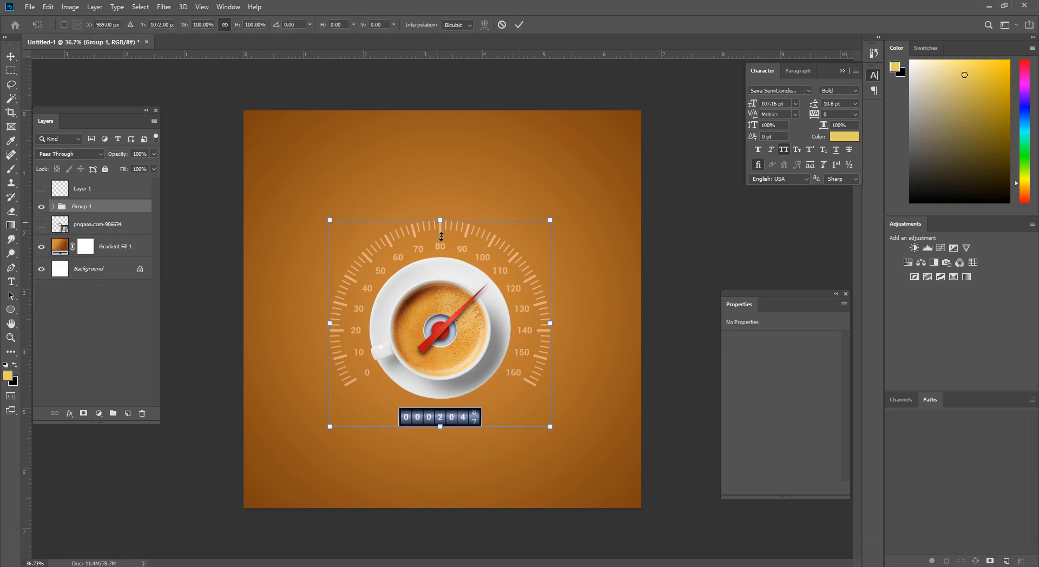
{"action": "left_click_drag", "start_coordinate": [440, 228], "coordinate": [440, 266]}
{"action": "left_click_drag", "start_coordinate": [465, 322], "coordinate": [466, 284]}
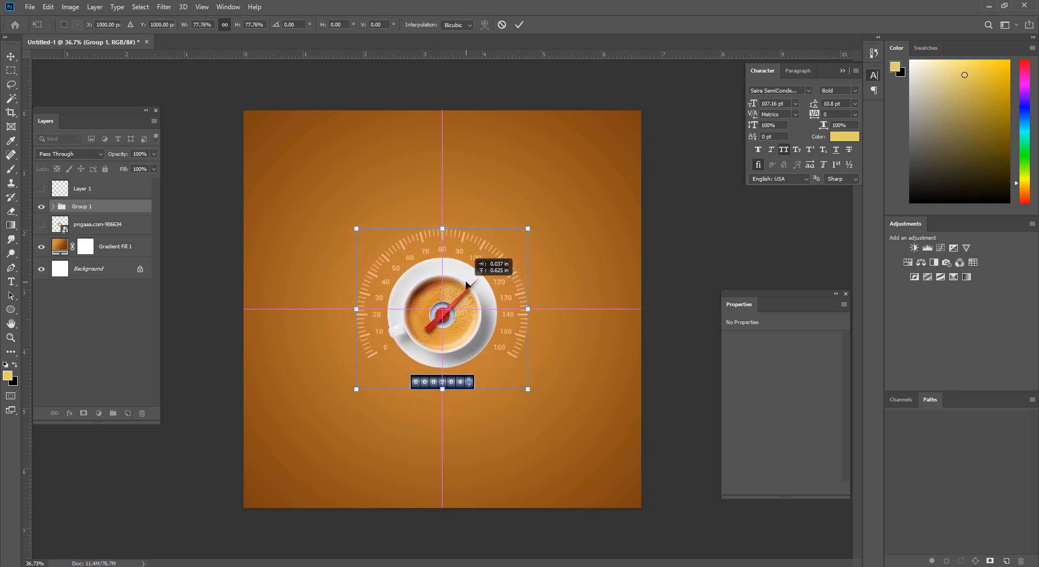
{"action": "left_click", "coordinate": [11, 71]}
{"action": "key", "text": "ctrl+space"}
{"action": "left_click_drag", "start_coordinate": [464, 338], "coordinate": [454, 366]}
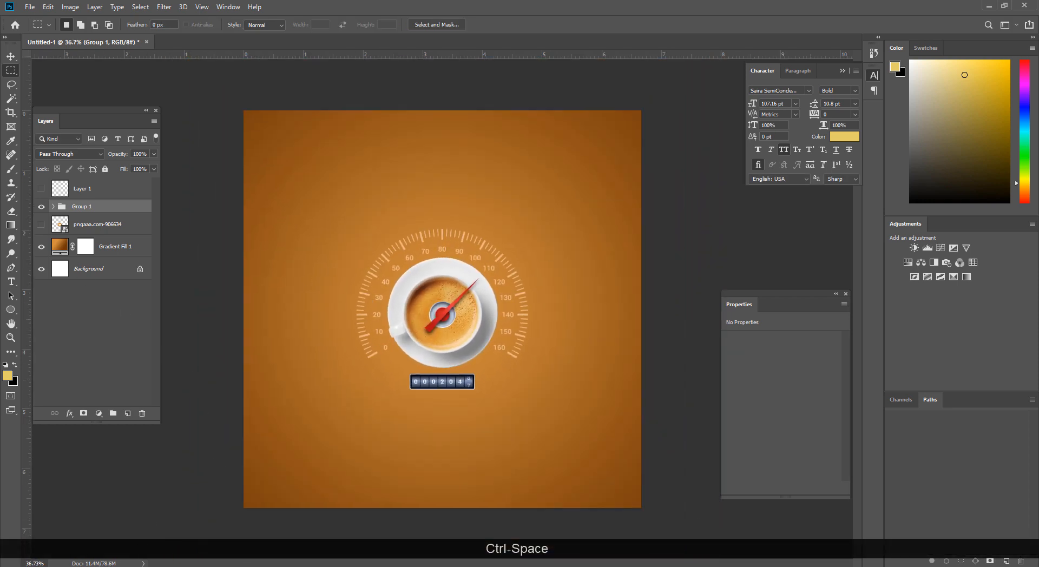
{"action": "left_click", "coordinate": [58, 528]}
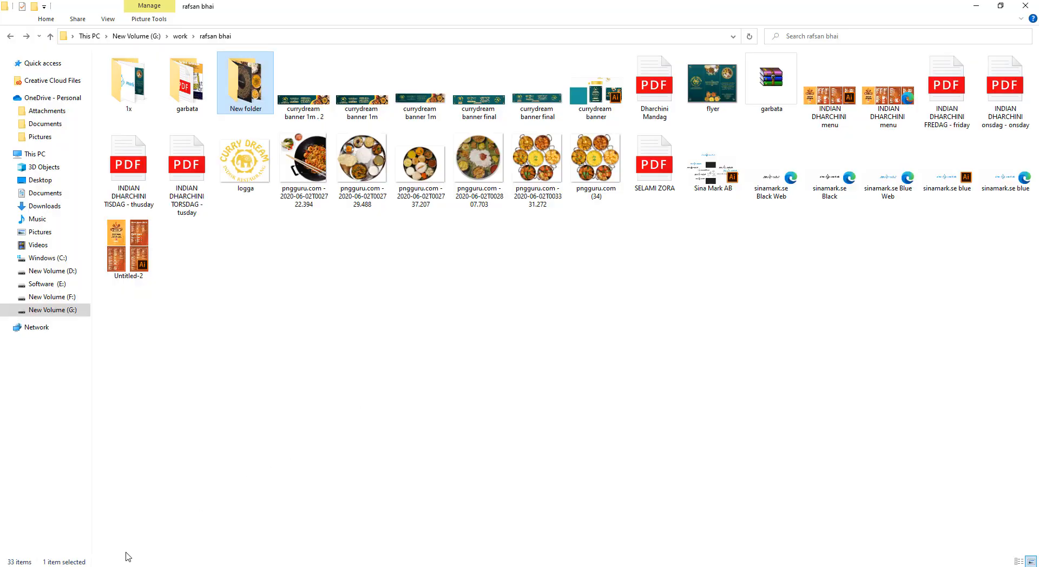
{"action": "left_click", "coordinate": [1025, 5]}
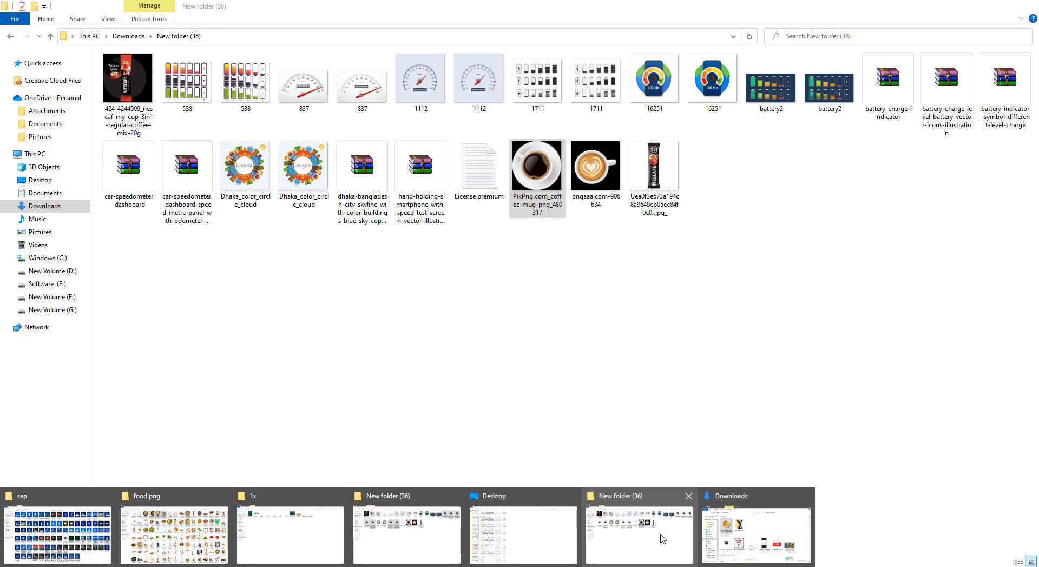
{"action": "left_click", "coordinate": [661, 540]}
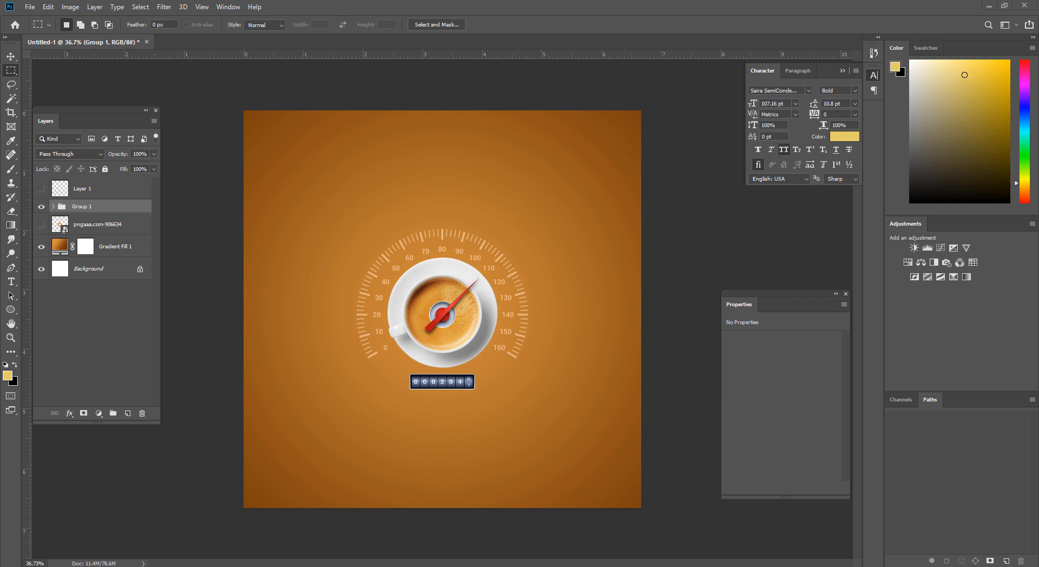
{"action": "key", "text": "e"}
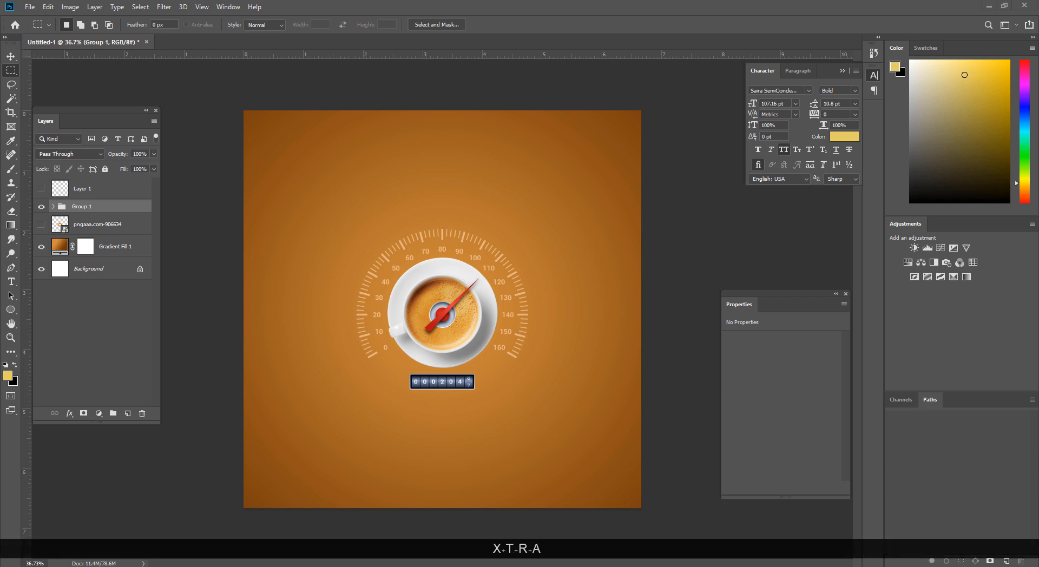
{"action": "key", "text": "Return"}
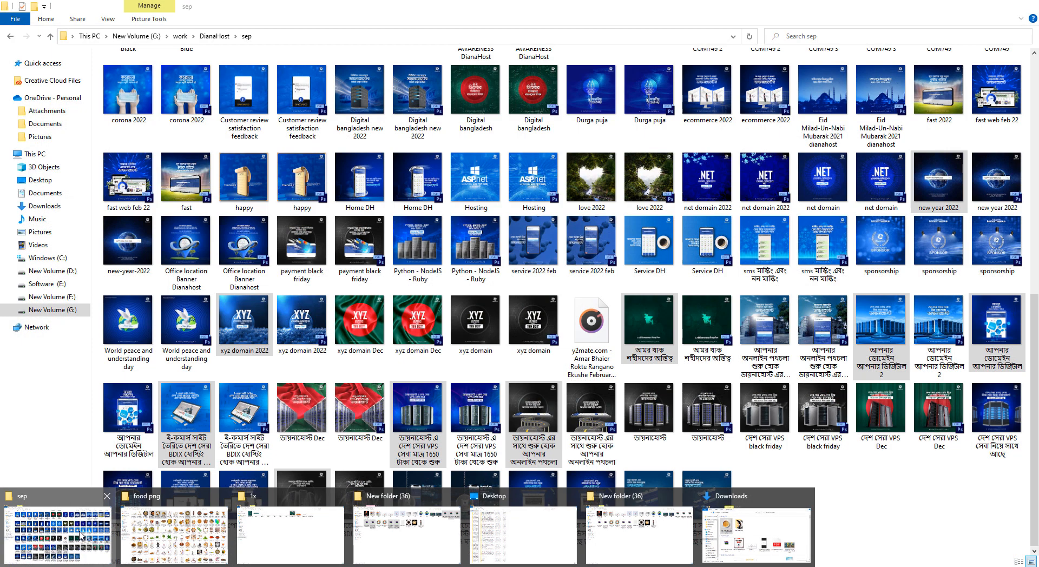
Switch to File Explorer and open the paypal bangladesh PSD from the Design hob folder on New Volume (F:) in Photoshop.
{"action": "left_click", "coordinate": [58, 536]}
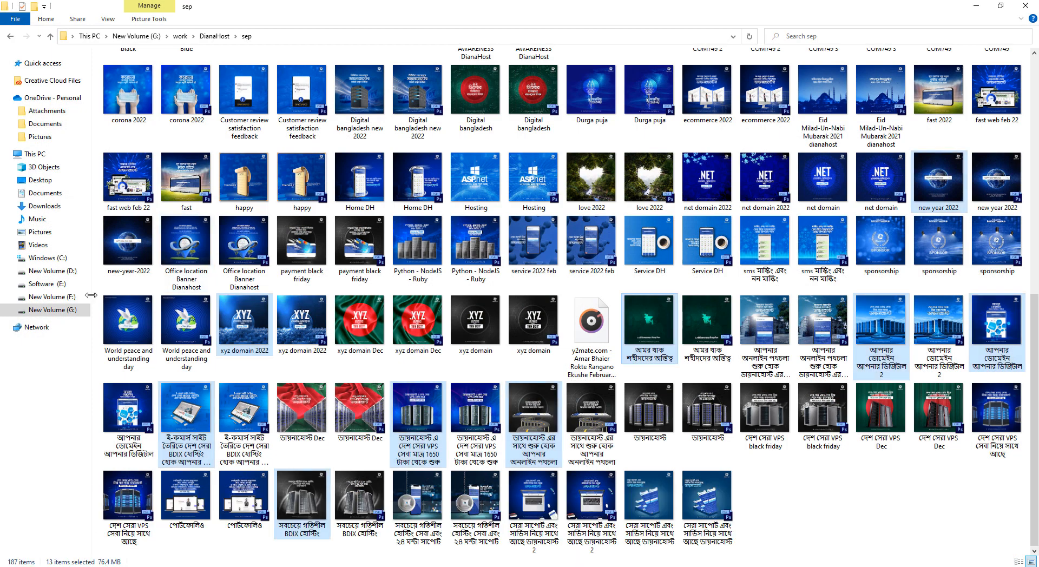
{"action": "left_click", "coordinate": [58, 311]}
{"action": "left_click", "coordinate": [81, 284]}
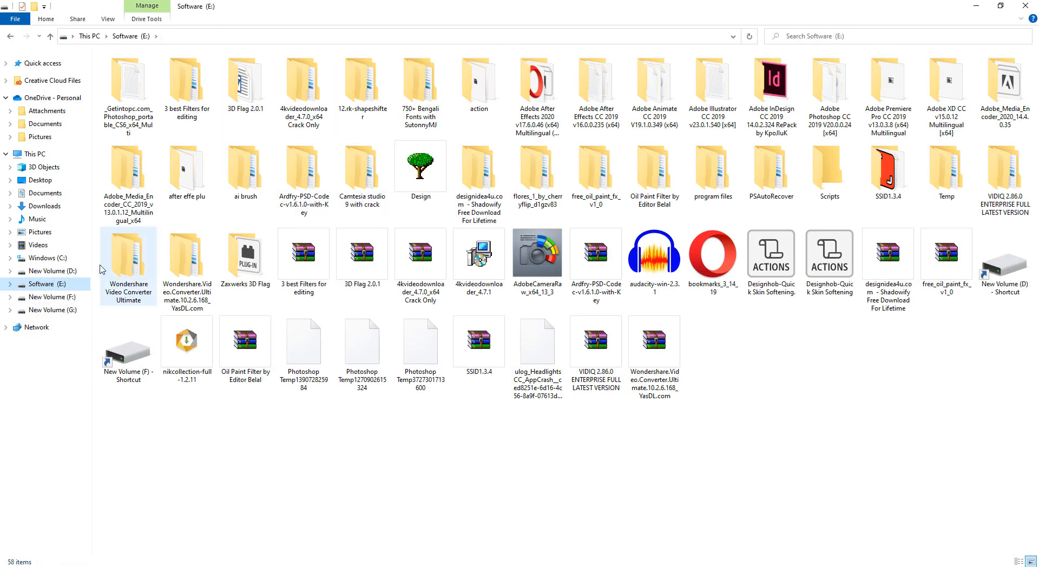
{"action": "left_click", "coordinate": [79, 297]}
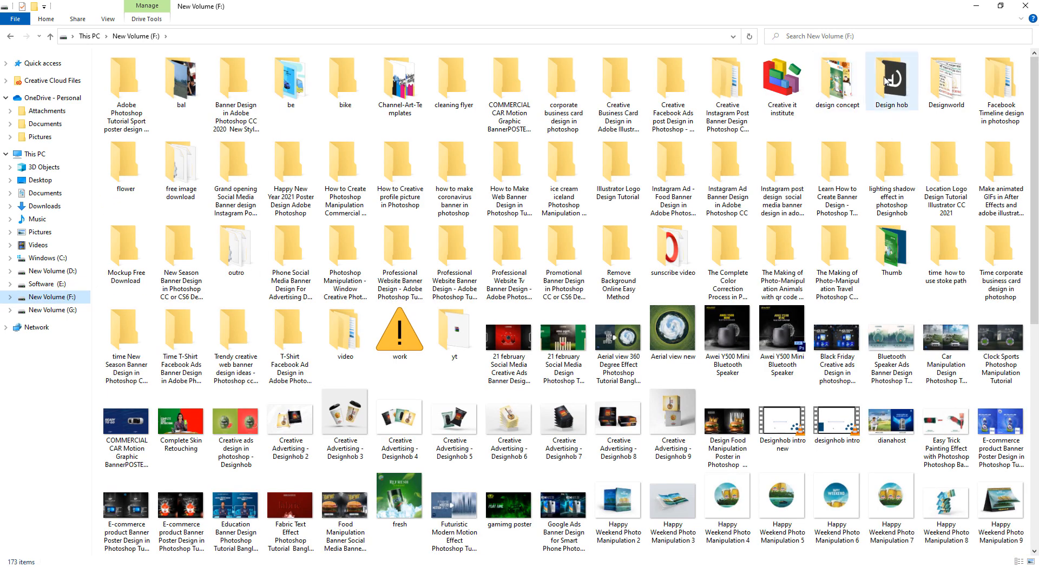
{"action": "double_click", "coordinate": [886, 81]}
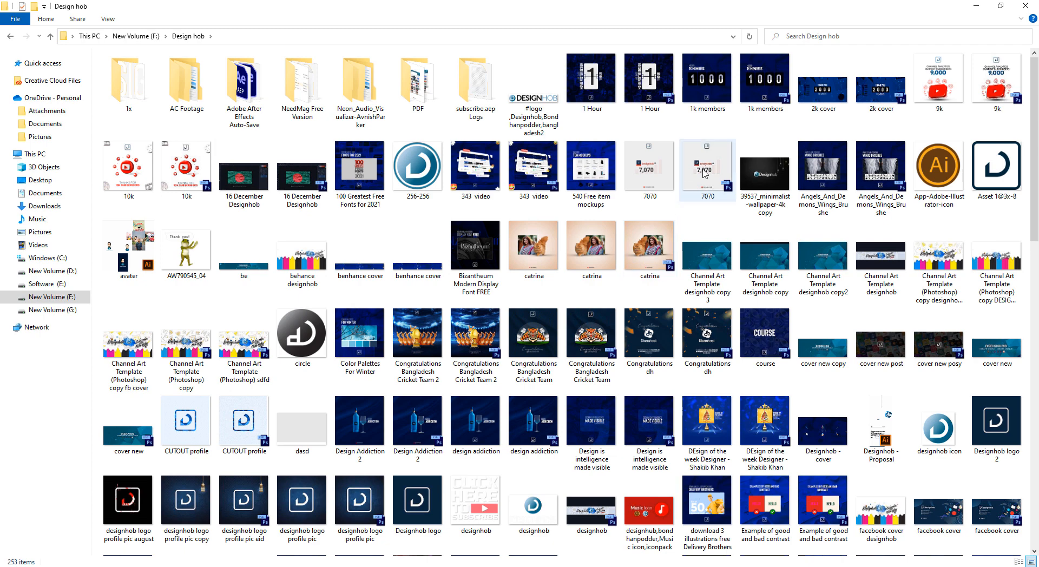
{"action": "scroll", "coordinate": [706, 172], "scroll_direction": "down", "scroll_amount": 10}
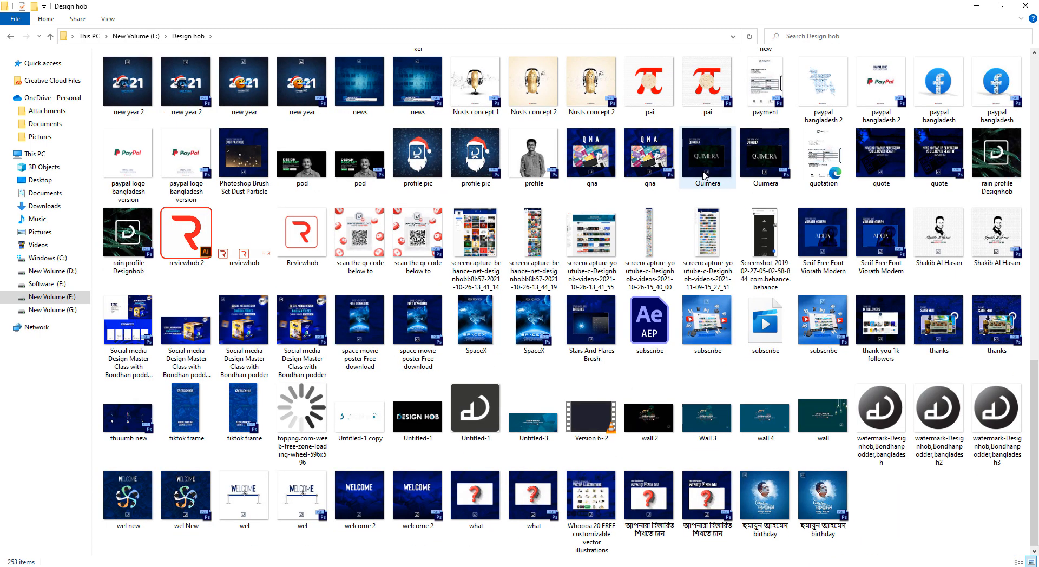
{"action": "scroll", "coordinate": [825, 265], "scroll_direction": "up", "scroll_amount": 5}
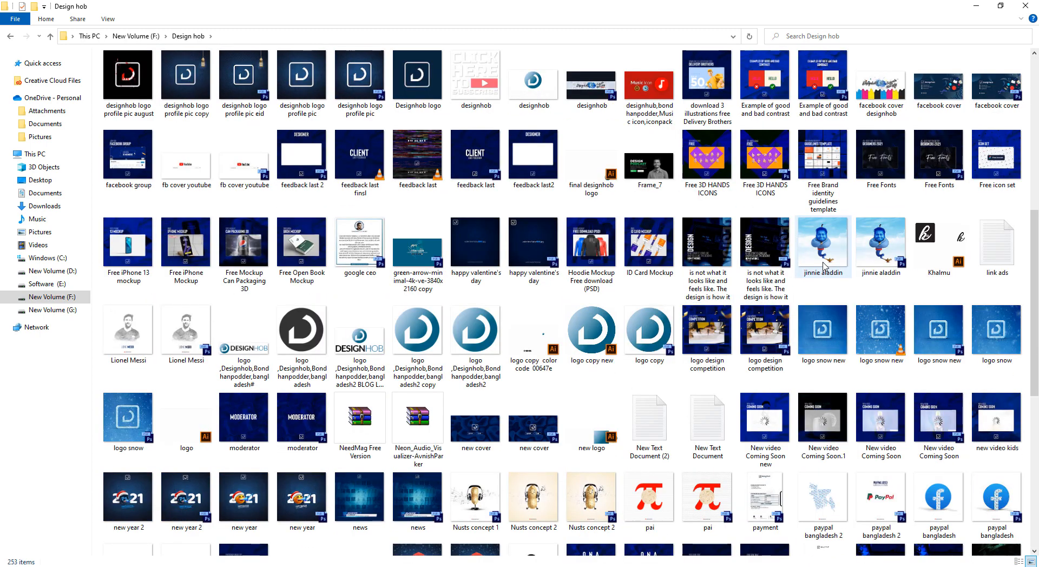
{"action": "scroll", "coordinate": [825, 267], "scroll_direction": "down", "scroll_amount": 5}
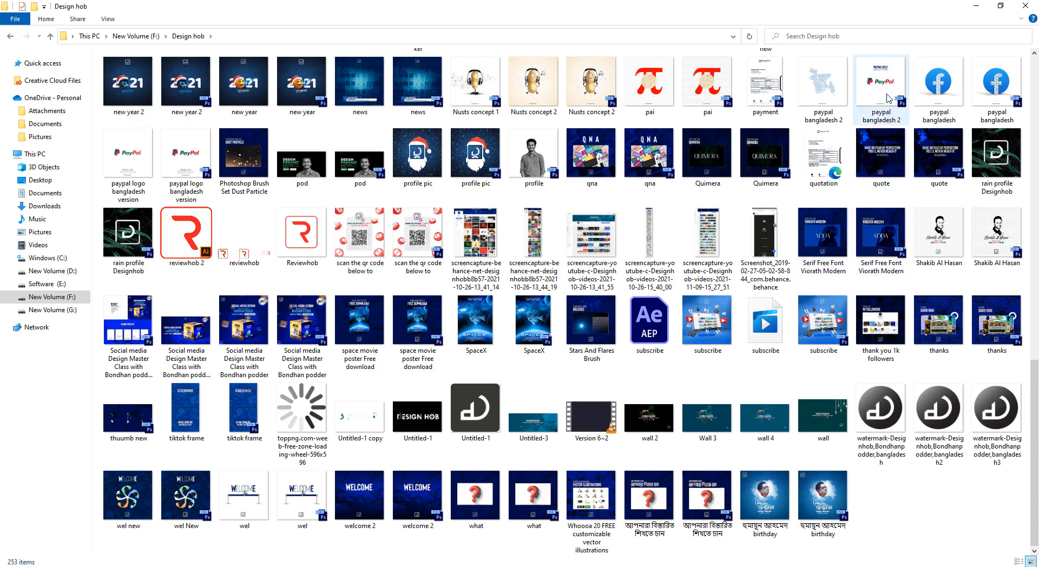
{"action": "left_click", "coordinate": [999, 85]}
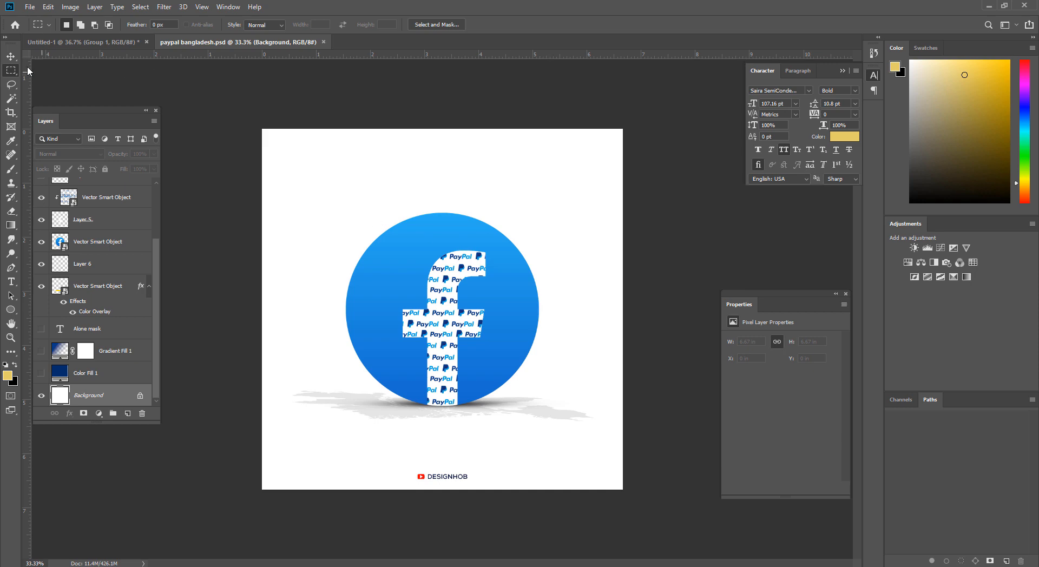
Copy the DESIGNHOB logo group, Group 3, from paypal bangladesh.psd into the Untitled-1 coffee banner.
{"action": "left_click", "coordinate": [11, 56]}
{"action": "left_click_drag", "start_coordinate": [442, 282], "coordinate": [469, 282]}
{"action": "left_click_drag", "start_coordinate": [466, 362], "coordinate": [473, 268]}
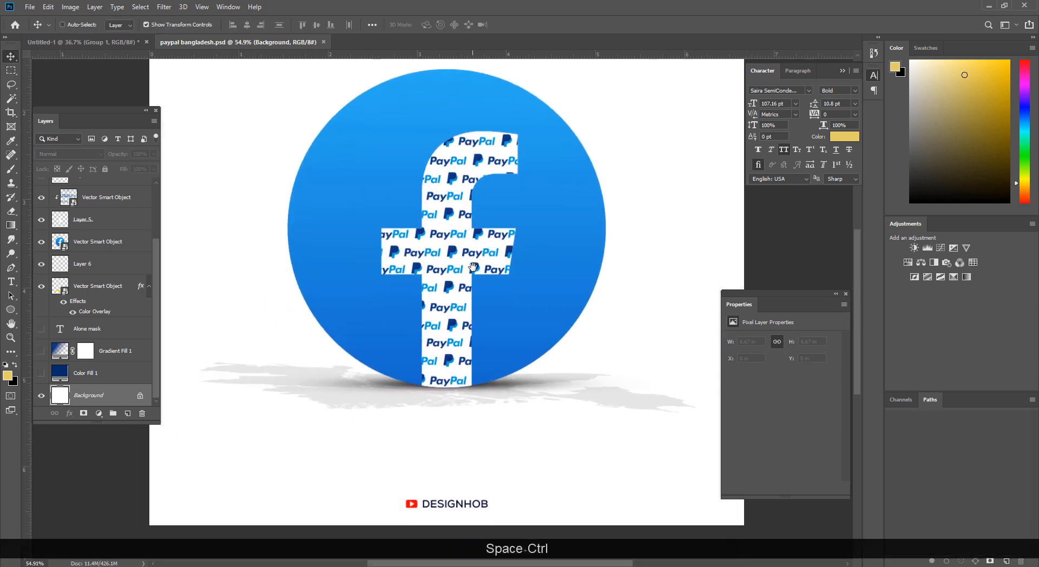
{"action": "left_click", "coordinate": [547, 218], "text": "ctrl"}
{"action": "left_click_drag", "start_coordinate": [543, 220], "coordinate": [466, 245]}
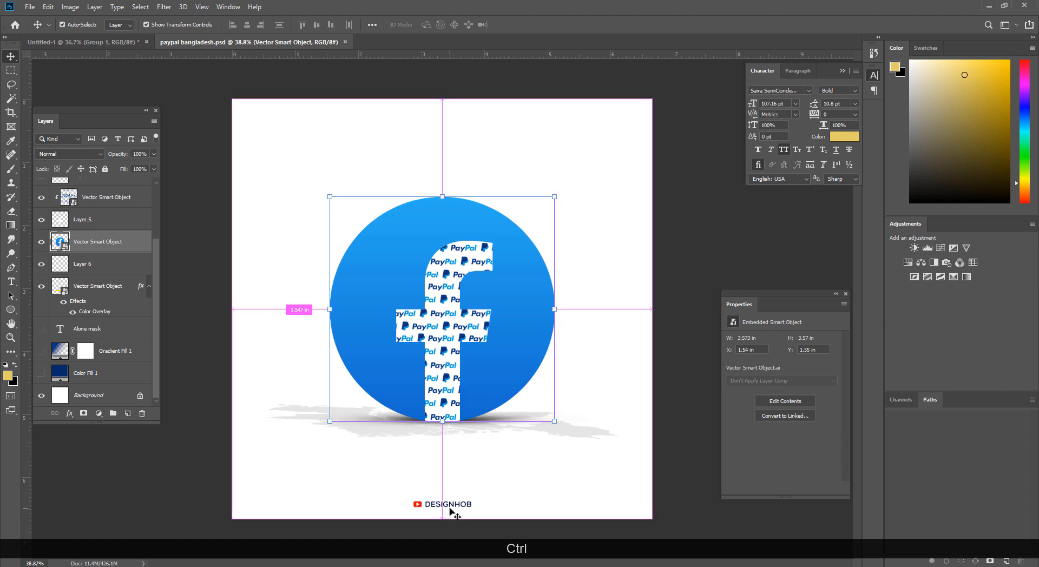
{"action": "left_click", "coordinate": [451, 511], "text": "ctrl"}
{"action": "scroll", "coordinate": [120, 253], "scroll_direction": "up", "scroll_amount": 3}
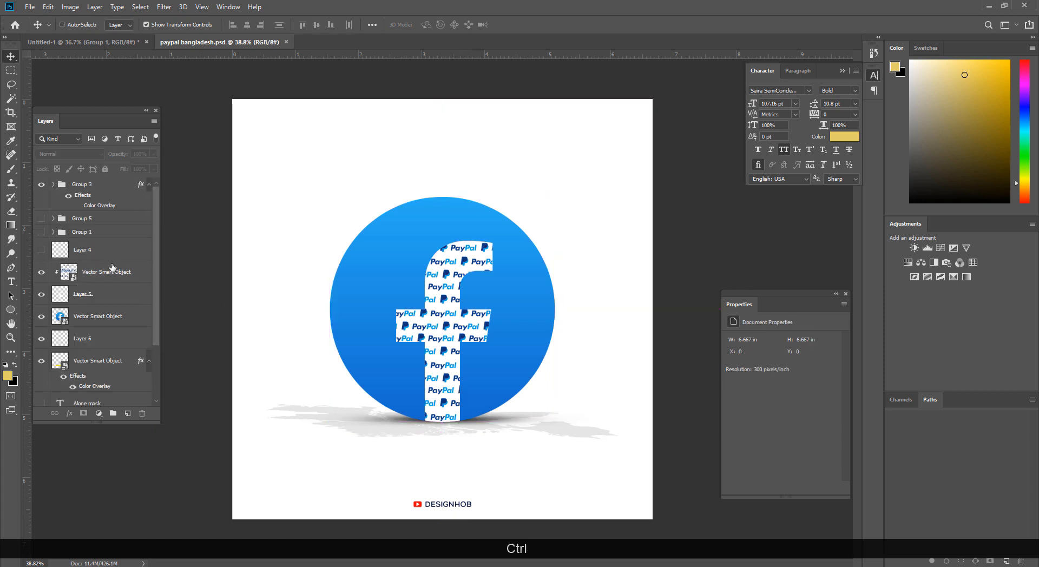
{"action": "left_click", "coordinate": [88, 188]}
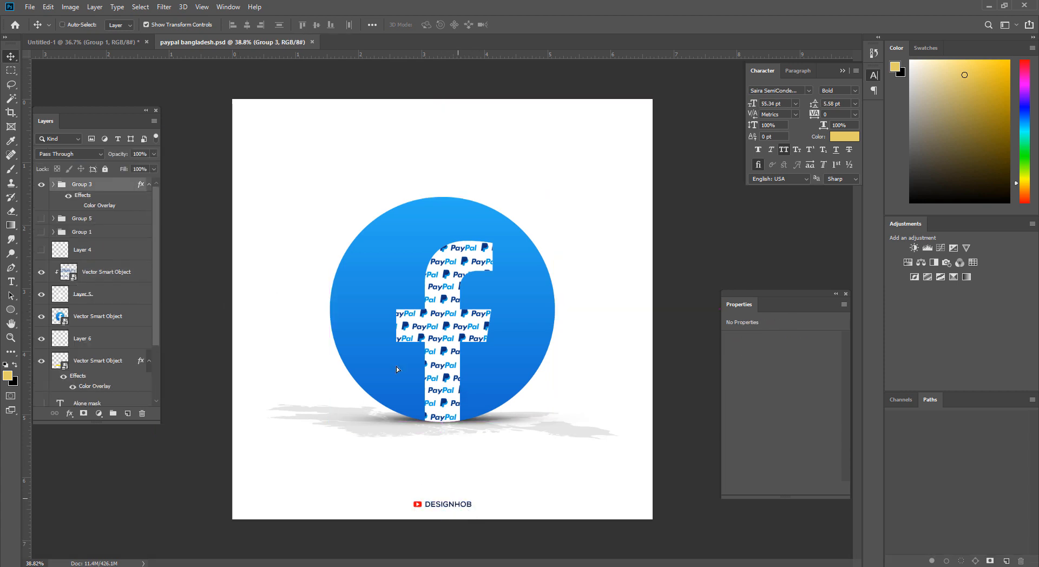
{"action": "left_click", "coordinate": [115, 43]}
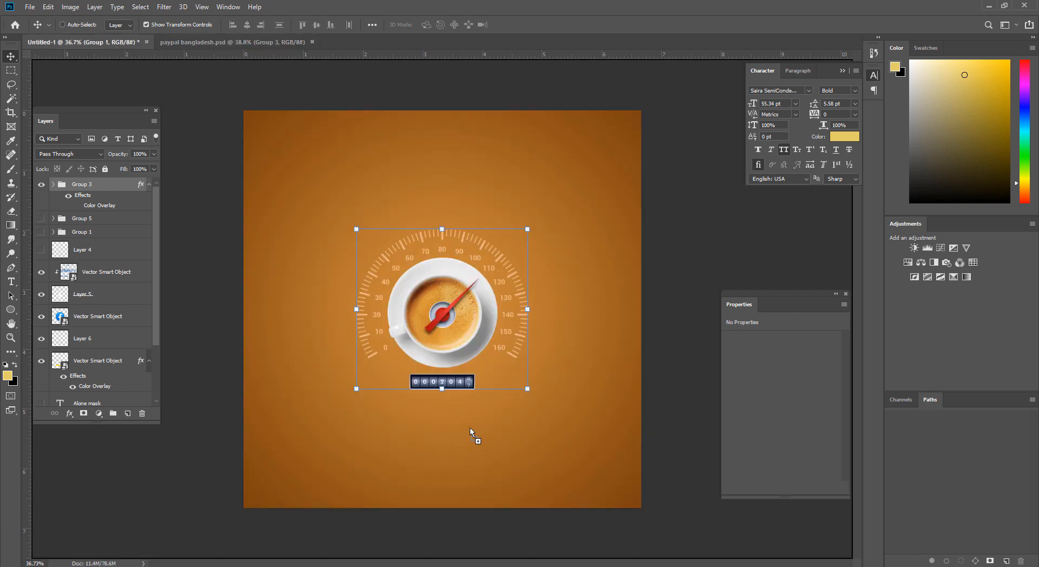
{"action": "left_click_drag", "start_coordinate": [486, 459], "coordinate": [531, 367]}
{"action": "key", "text": "ctrl+space"}
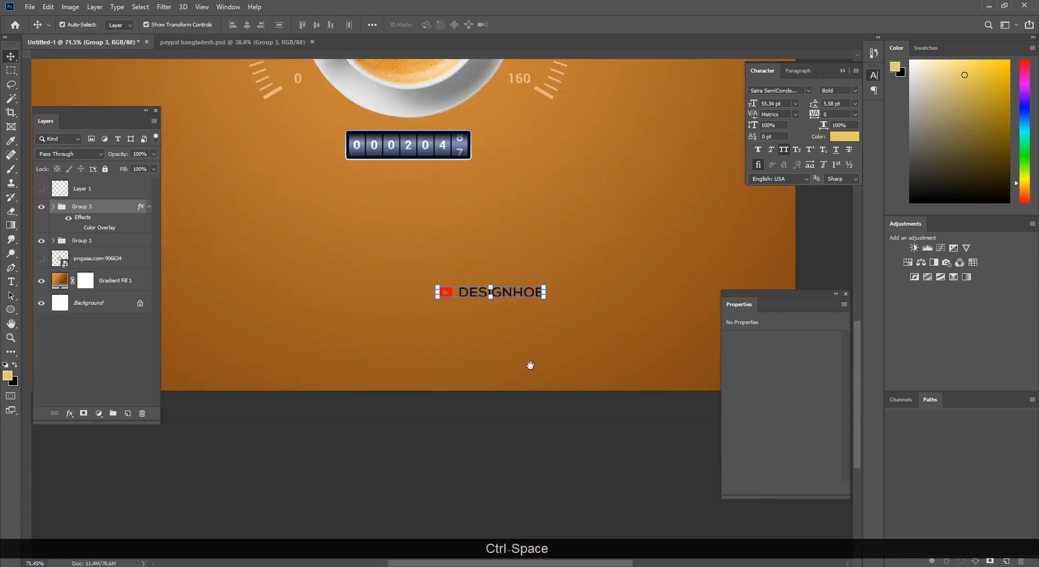
Move the DESIGNHOB logo near the banner's lower edge and centre it horizontally on the canvas.
{"action": "left_click_drag", "start_coordinate": [511, 295], "coordinate": [406, 358]}
{"action": "key", "text": "ctrl+a"}
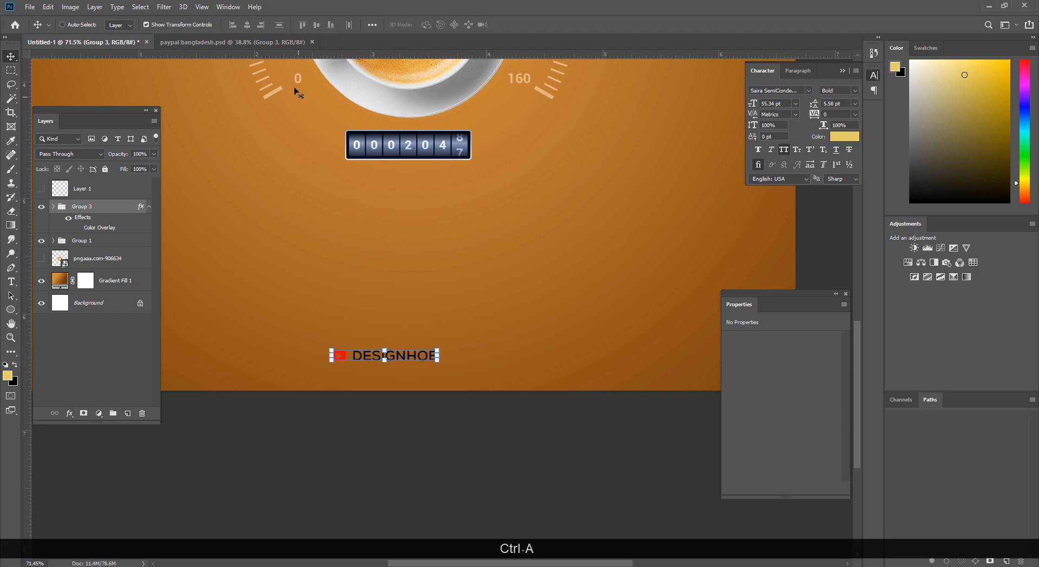
{"action": "left_click", "coordinate": [246, 26]}
{"action": "key", "text": "ctrl+d"}
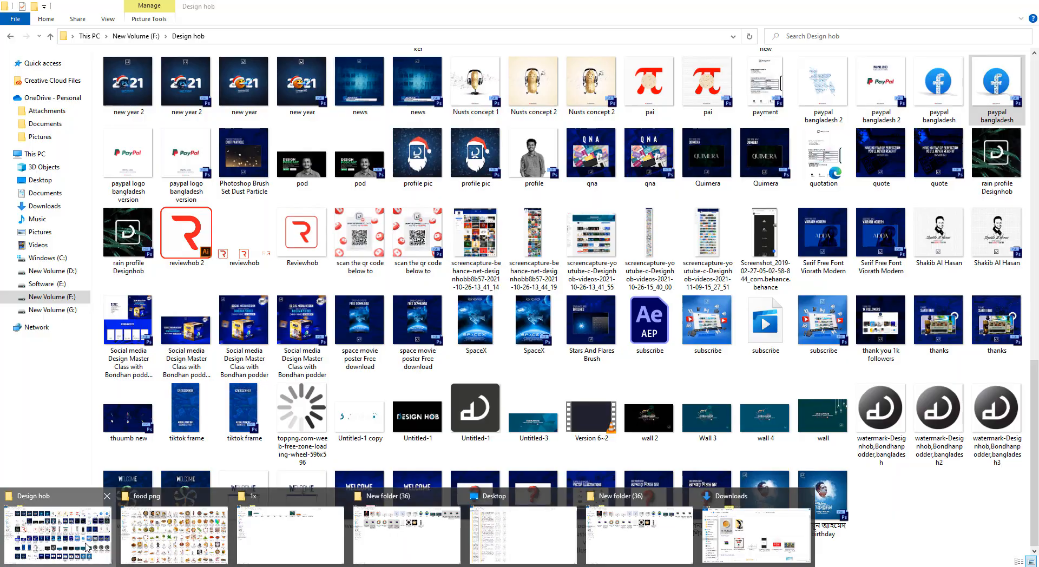
Place the paypal bangladesh PNG from the Design hob folder in the banner as a reference and centre it on the canvas both ways.
{"action": "left_click", "coordinate": [60, 541]}
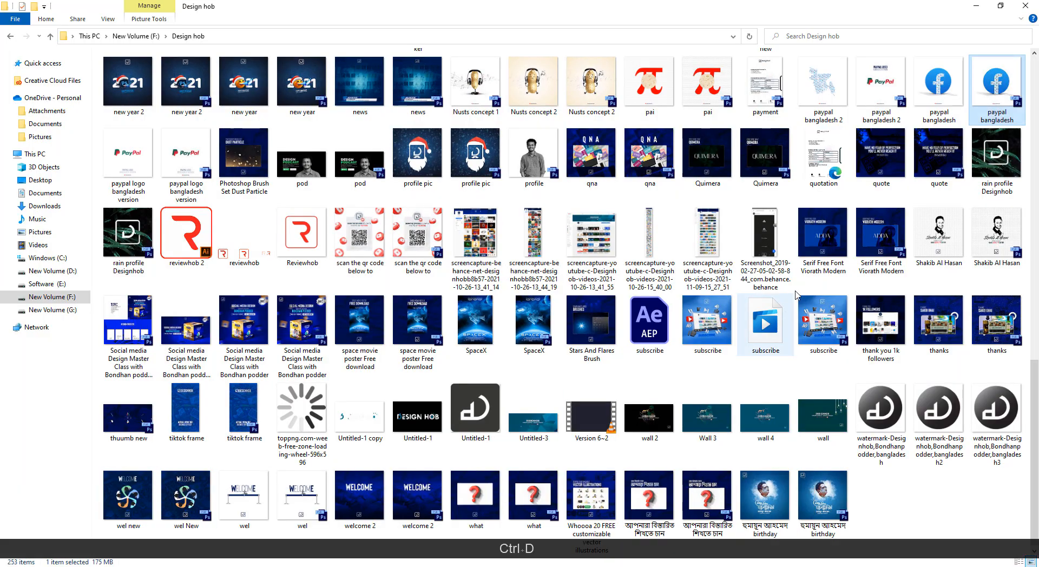
{"action": "left_click_drag", "start_coordinate": [943, 80], "coordinate": [381, 348]}
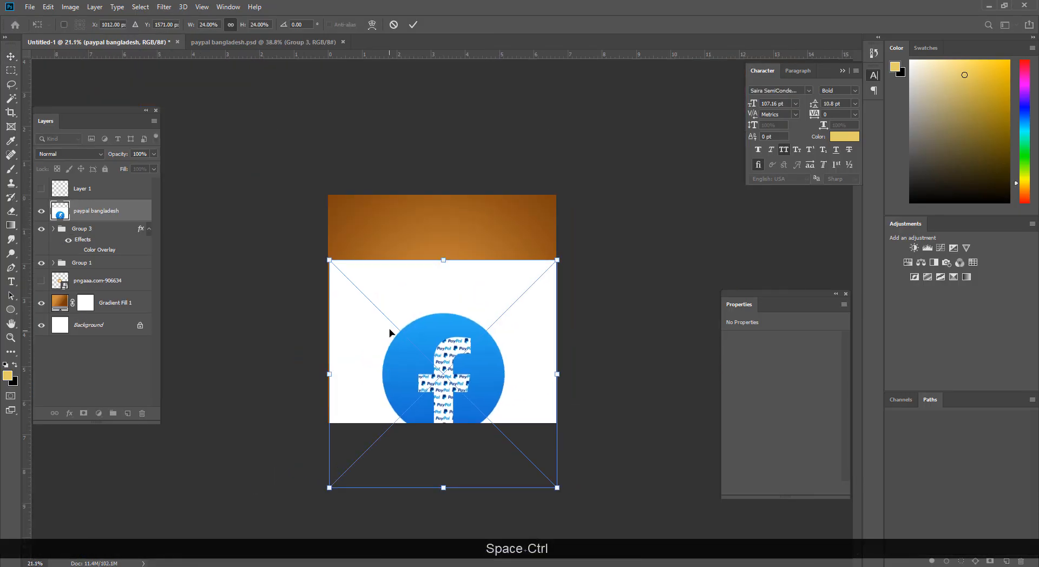
{"action": "key", "text": "Return"}
{"action": "key", "text": "ctrl+a"}
{"action": "left_click", "coordinate": [247, 25]}
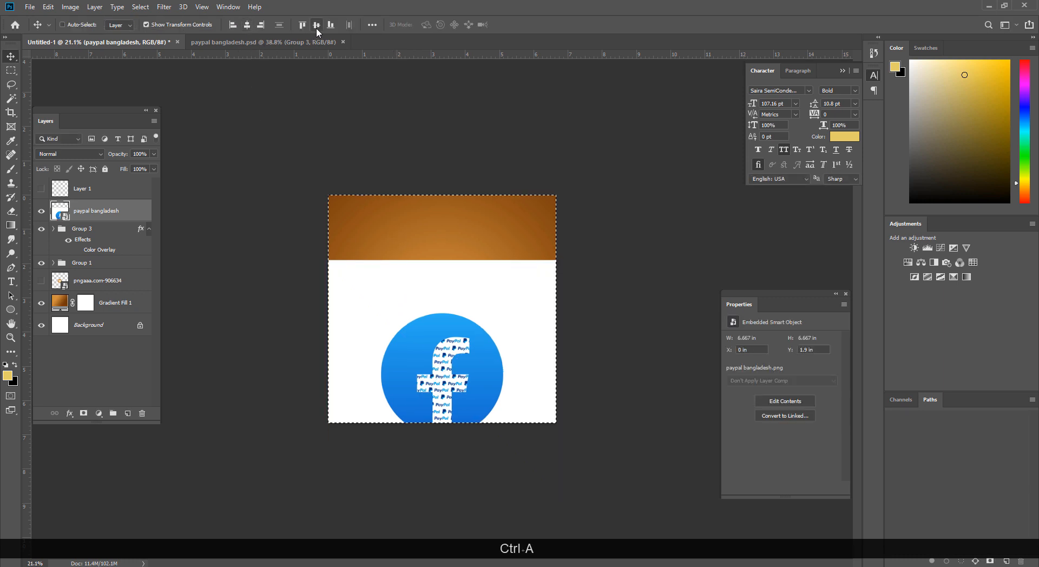
{"action": "left_click", "coordinate": [316, 25]}
{"action": "key", "text": "ctrl+d"}
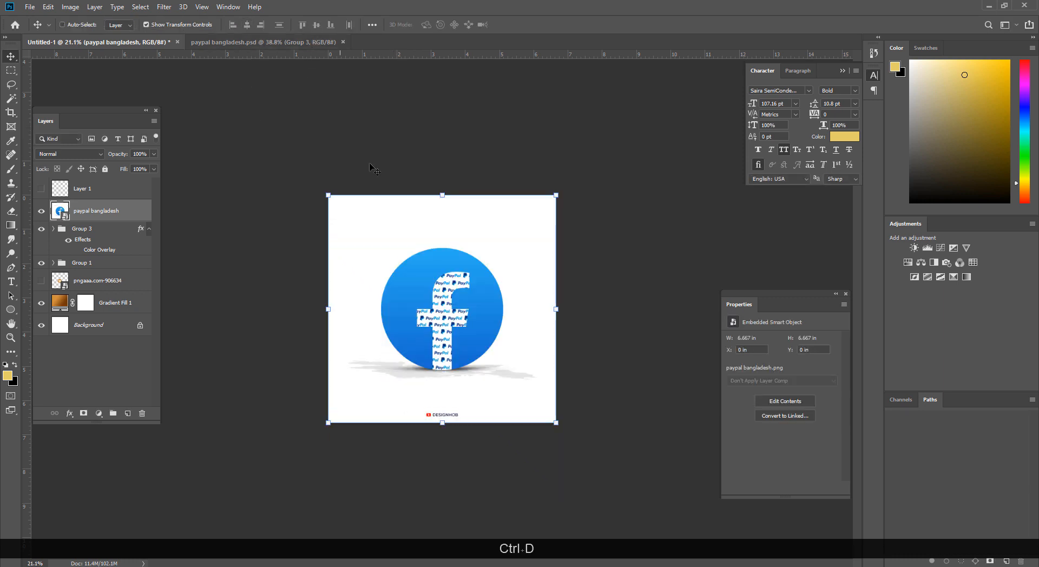
{"action": "left_click_drag", "start_coordinate": [625, 391], "coordinate": [622, 386]}
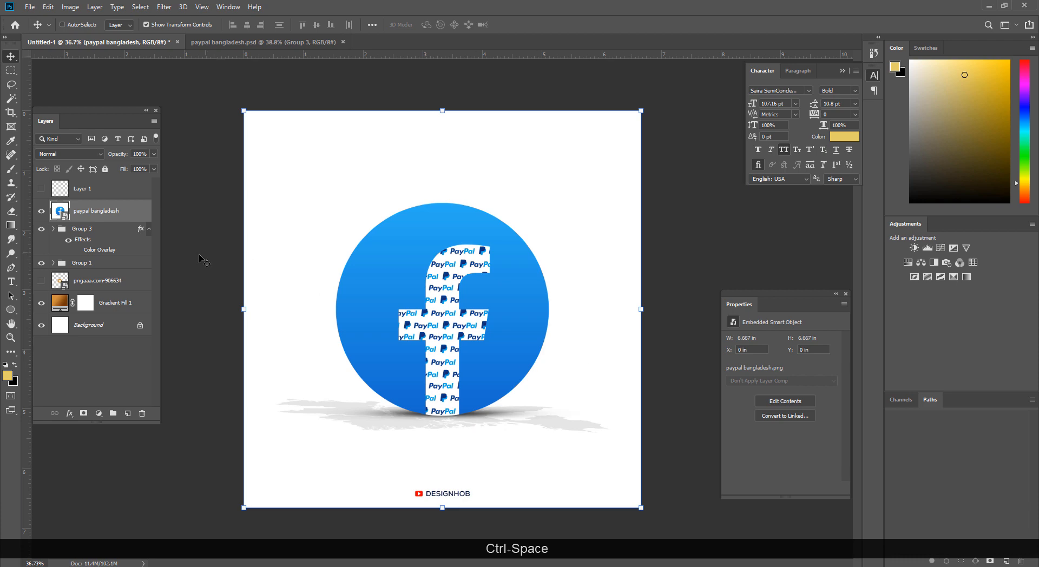
Align the DESIGNHOB logo group over the matching logo in the reference image below it, and delete the paypal bangladesh reference layer.
{"action": "left_click_drag", "start_coordinate": [86, 232], "coordinate": [81, 204]}
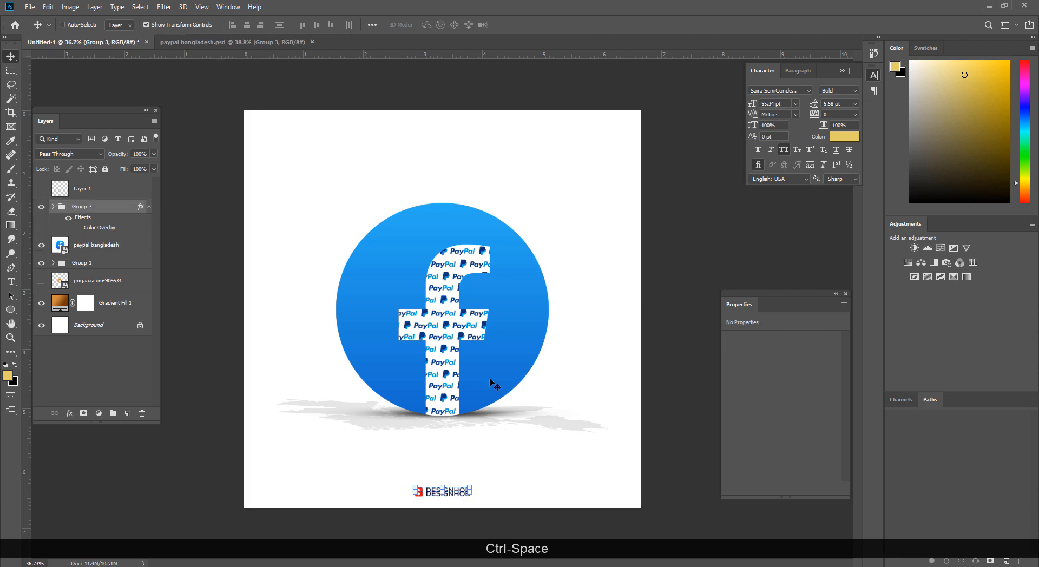
{"action": "left_click_drag", "start_coordinate": [495, 479], "coordinate": [568, 524]}
{"action": "left_click_drag", "start_coordinate": [549, 552], "coordinate": [536, 377]}
{"action": "left_click_drag", "start_coordinate": [357, 308], "coordinate": [391, 309]}
{"action": "left_click_drag", "start_coordinate": [408, 355], "coordinate": [408, 372]}
{"action": "left_click", "coordinate": [88, 246]}
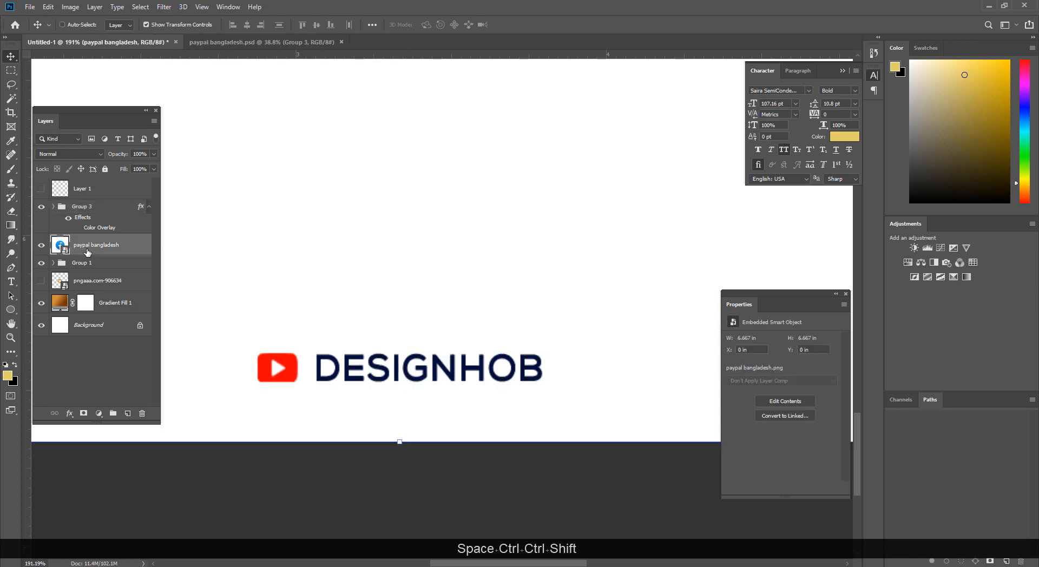
{"action": "key", "text": "Delete"}
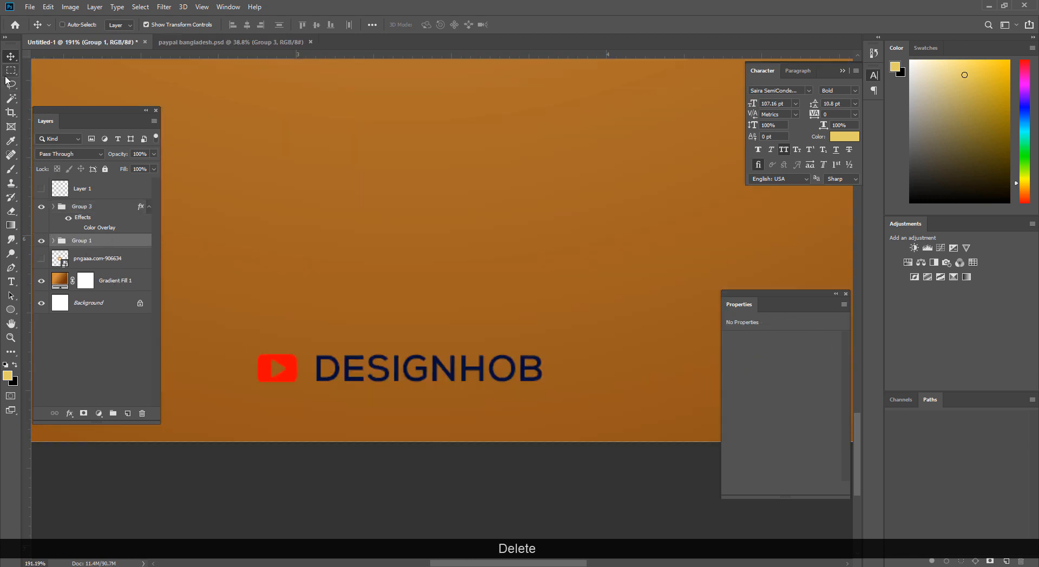
Recolour the Designhob text in the logo group to white.
{"action": "left_click", "coordinate": [12, 284]}
{"action": "left_click_drag", "start_coordinate": [319, 367], "coordinate": [571, 361]}
{"action": "left_click", "coordinate": [849, 139]}
{"action": "left_click", "coordinate": [787, 376]}
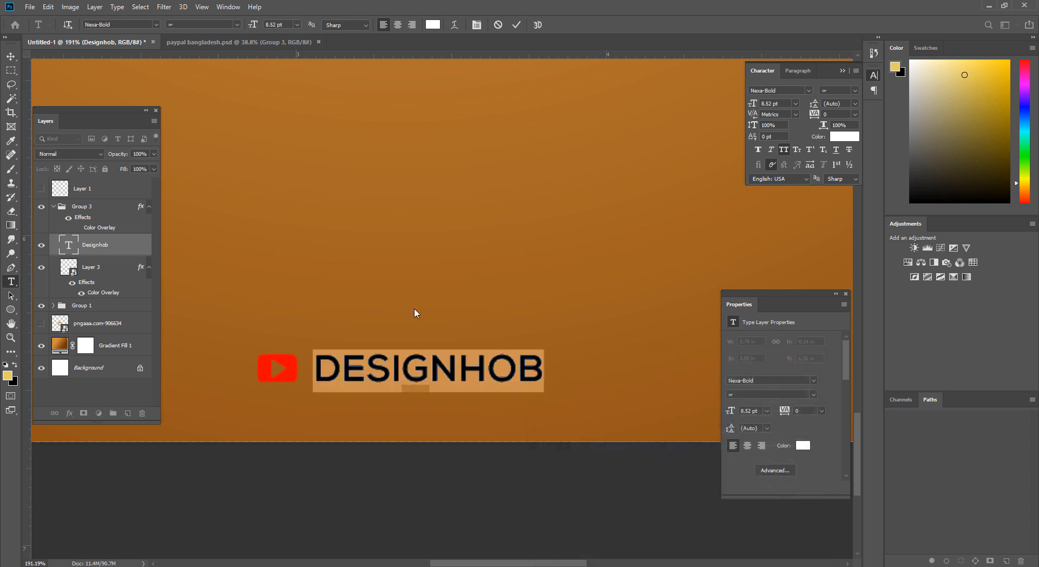
{"action": "left_click", "coordinate": [13, 71]}
{"action": "left_click_drag", "start_coordinate": [432, 375], "coordinate": [452, 468]}
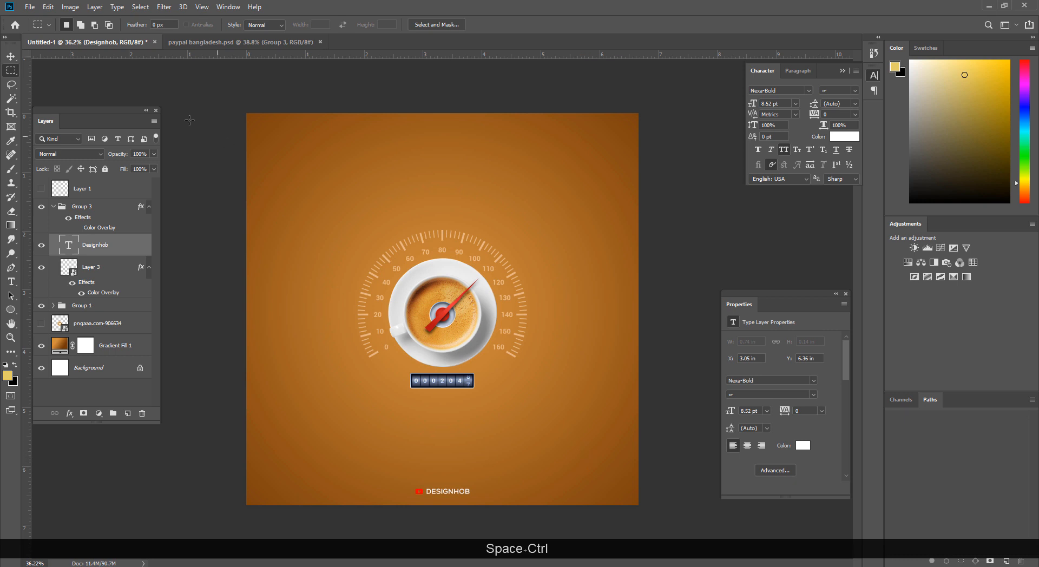
{"action": "left_click", "coordinate": [53, 206]}
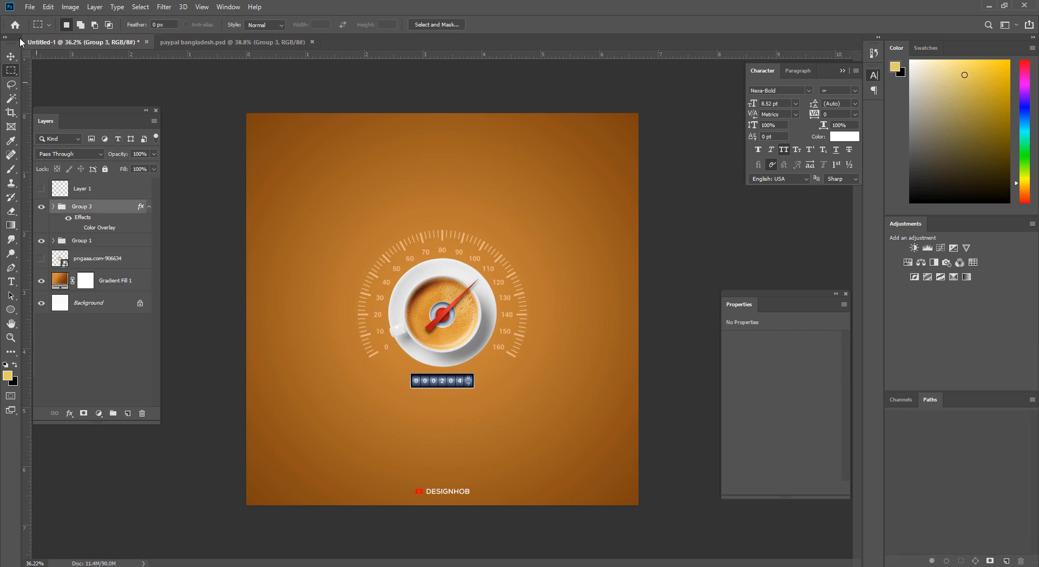
{"action": "left_click", "coordinate": [10, 59]}
{"action": "left_click", "coordinate": [73, 250]}
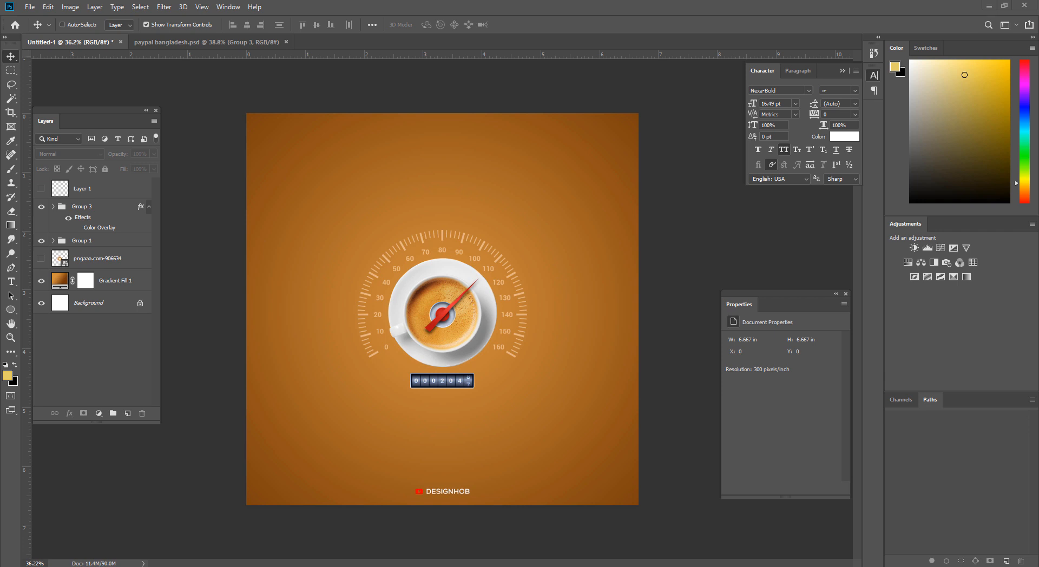
Add a text line reading "ORIGINAL EXTRA FAST COFFEE" between the odometer and the DESIGNHOB logo.
{"action": "left_click", "coordinate": [11, 281]}
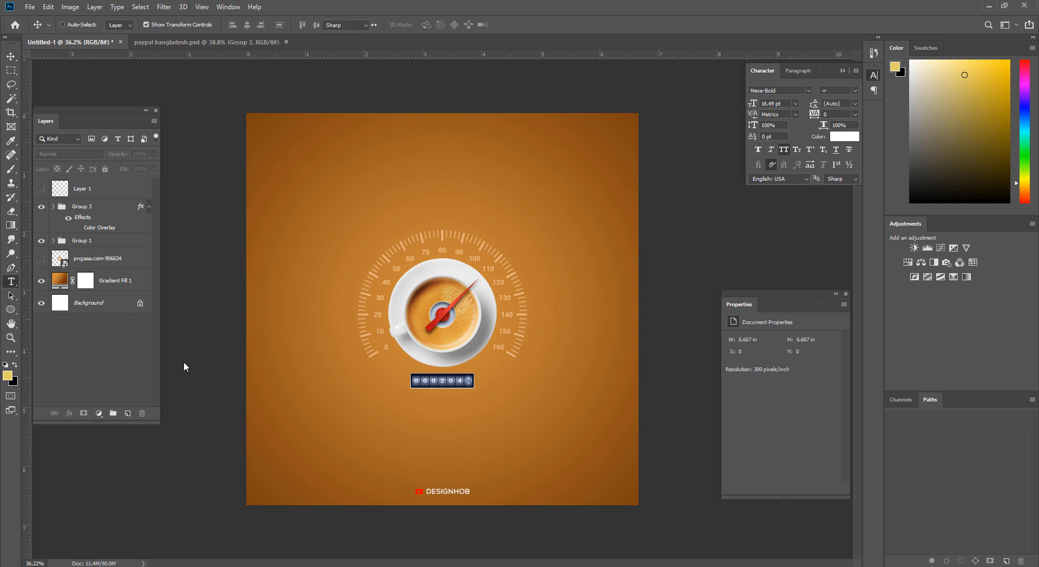
{"action": "left_click", "coordinate": [408, 435]}
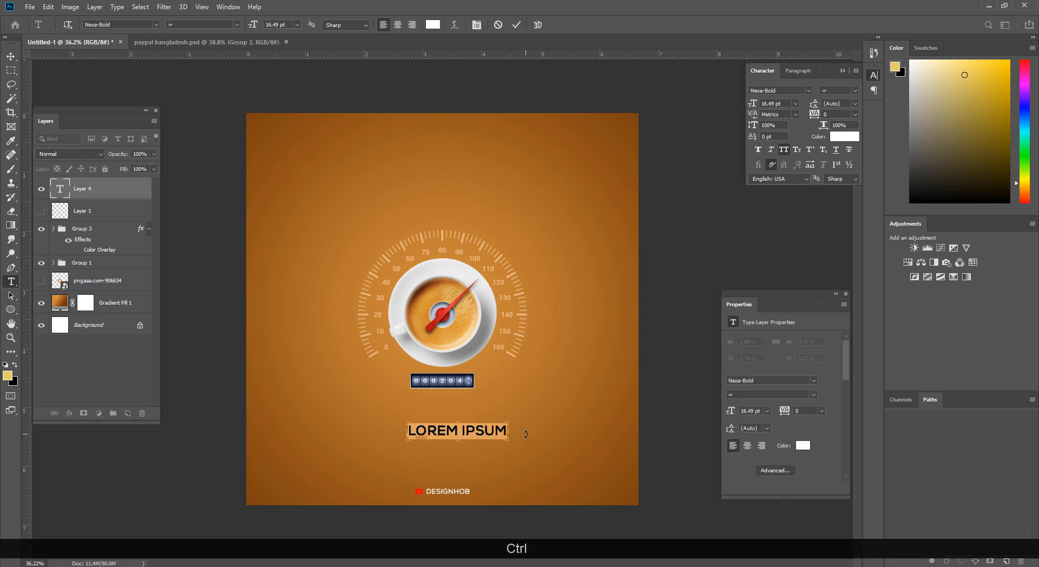
{"action": "type", "text": "ORIGINAL EXTRA FORTE COFFEE"}
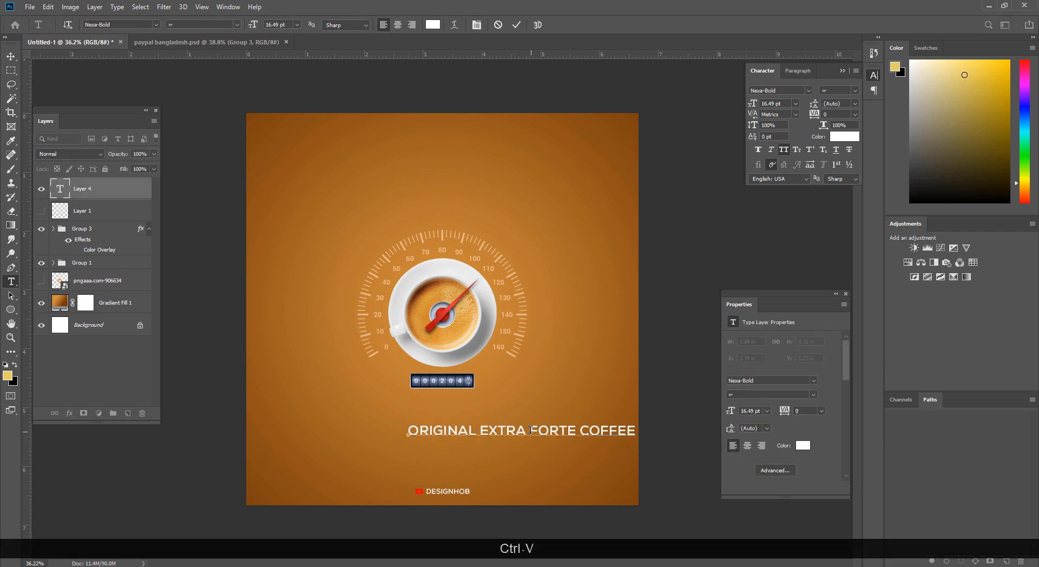
{"action": "left_click_drag", "start_coordinate": [531, 430], "coordinate": [574, 436]}
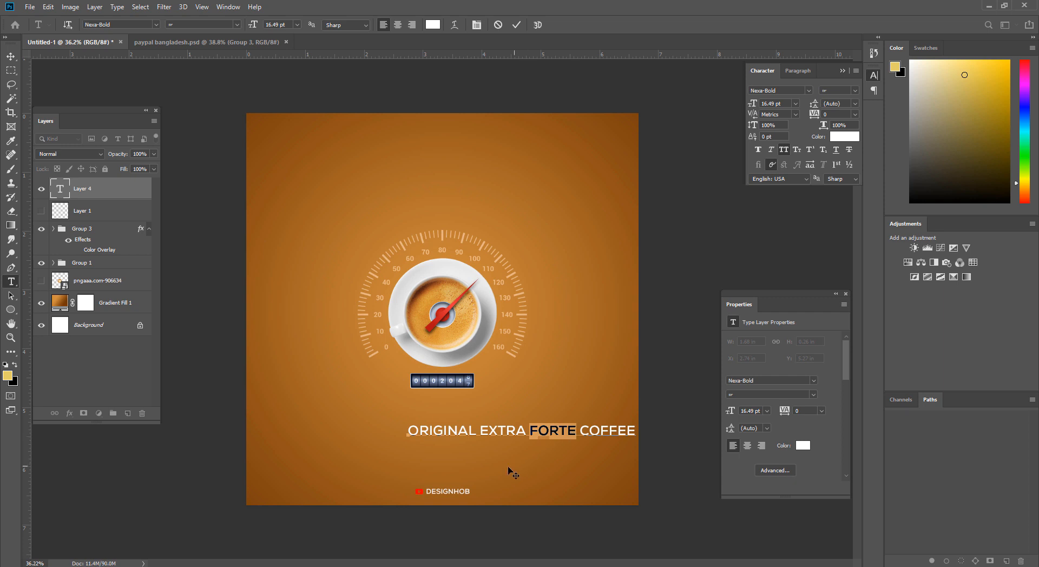
{"action": "type", "text": "FAST"}
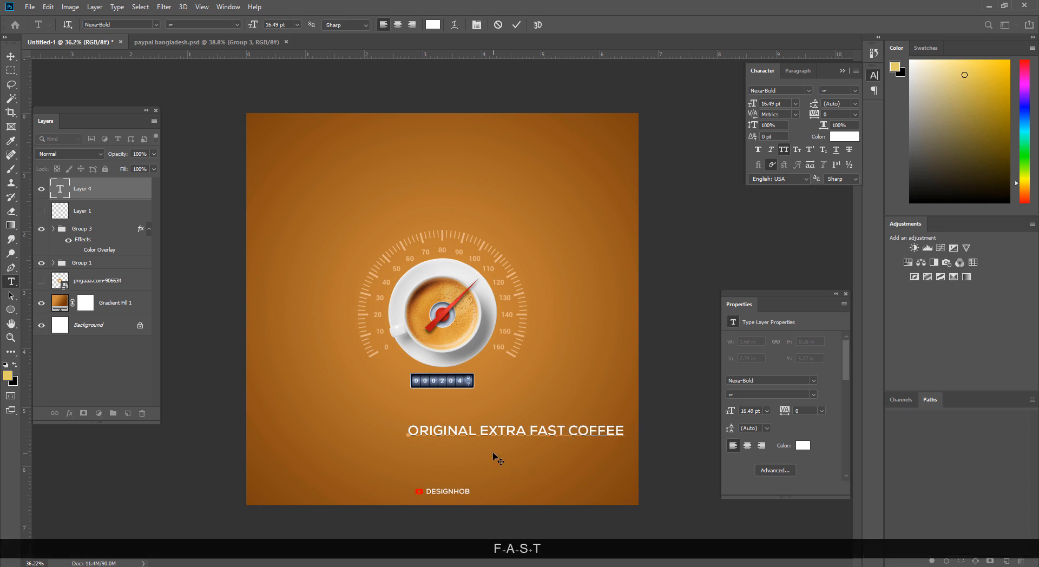
Set the font of the whole tagline to Poppins Light.
{"action": "key", "text": "ctrl+a"}
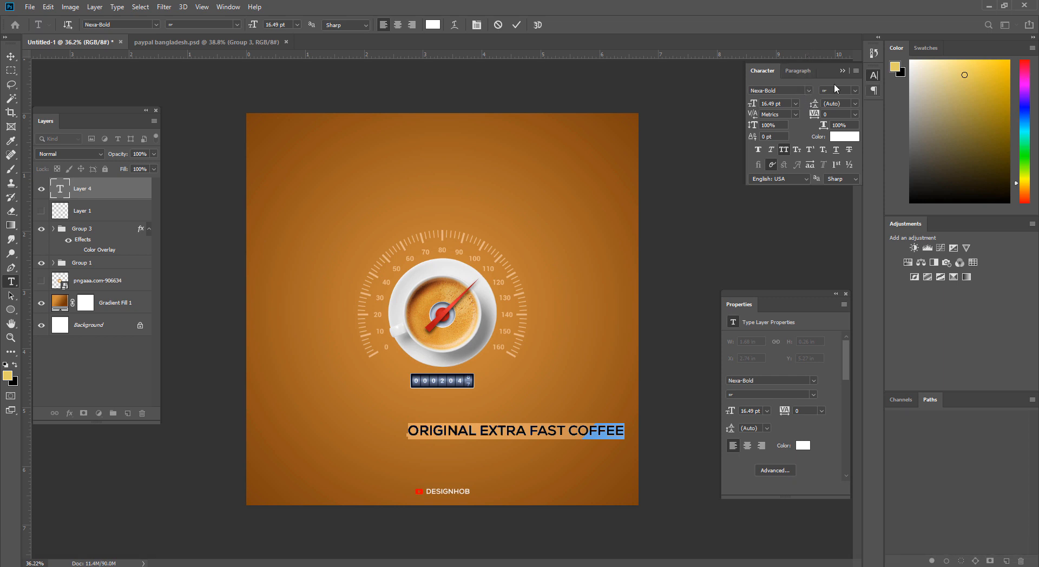
{"action": "left_click", "coordinate": [787, 91]}
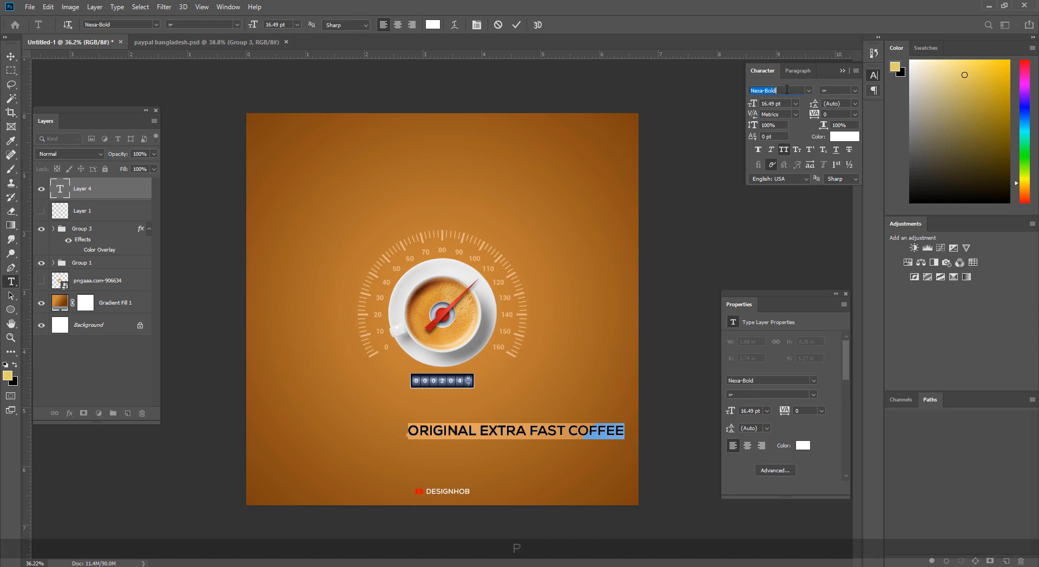
{"action": "type", "text": "popins"}
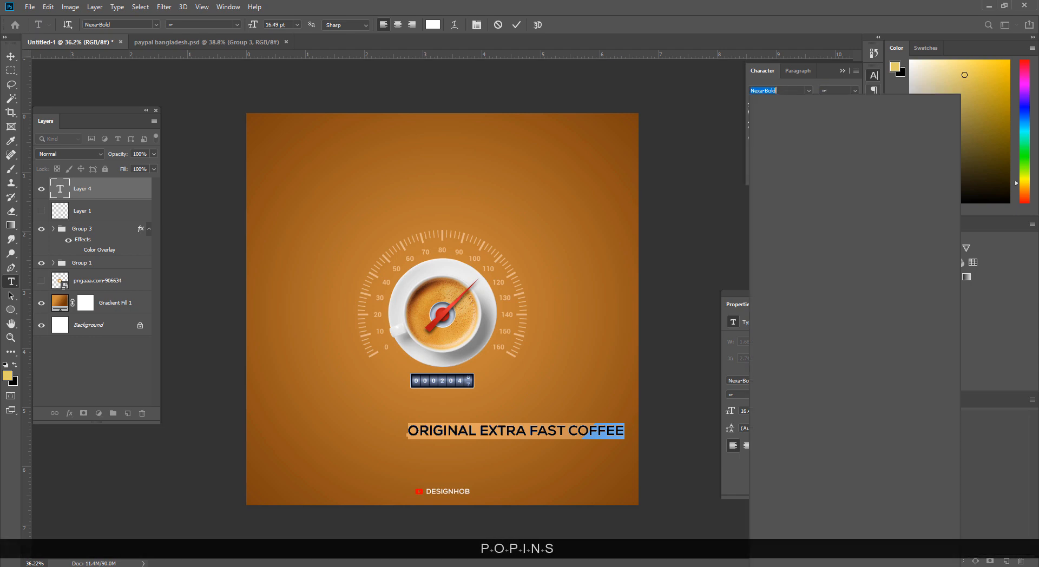
{"action": "type", "text": "p"}
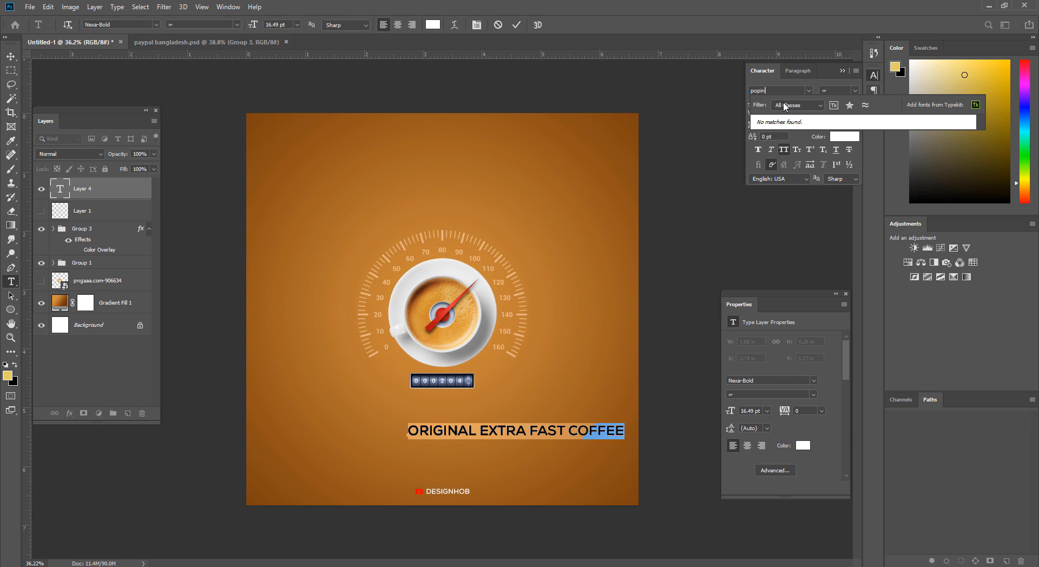
{"action": "key", "text": "BackSpace"}
{"action": "key", "text": "BackSpace"}
{"action": "key", "text": "BackSpace"}
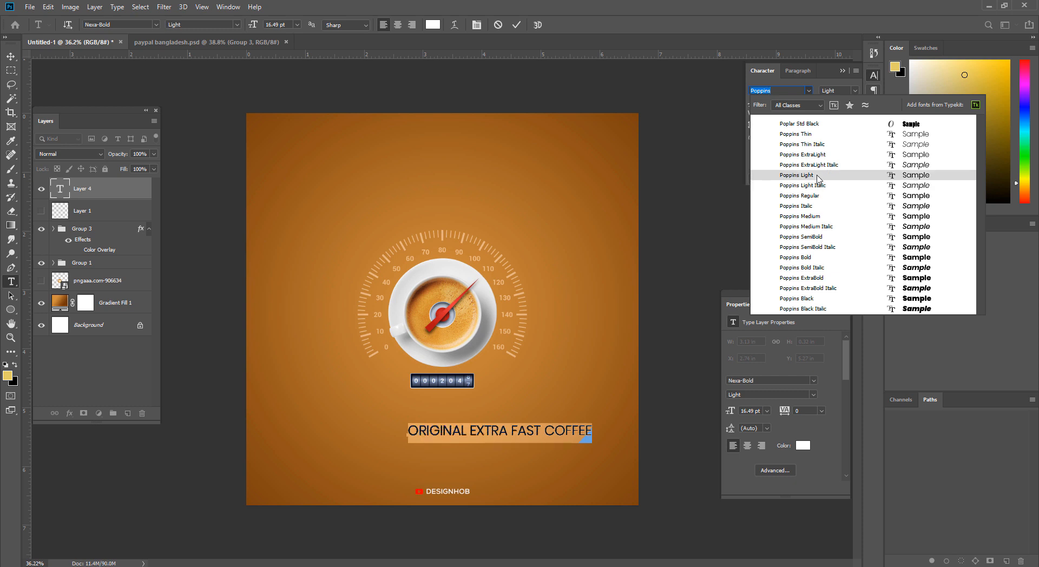
{"action": "left_click", "coordinate": [807, 175]}
Move the tagline into the space between the odometer and the logo, and centre it horizontally on the canvas.
{"action": "left_click", "coordinate": [9, 58]}
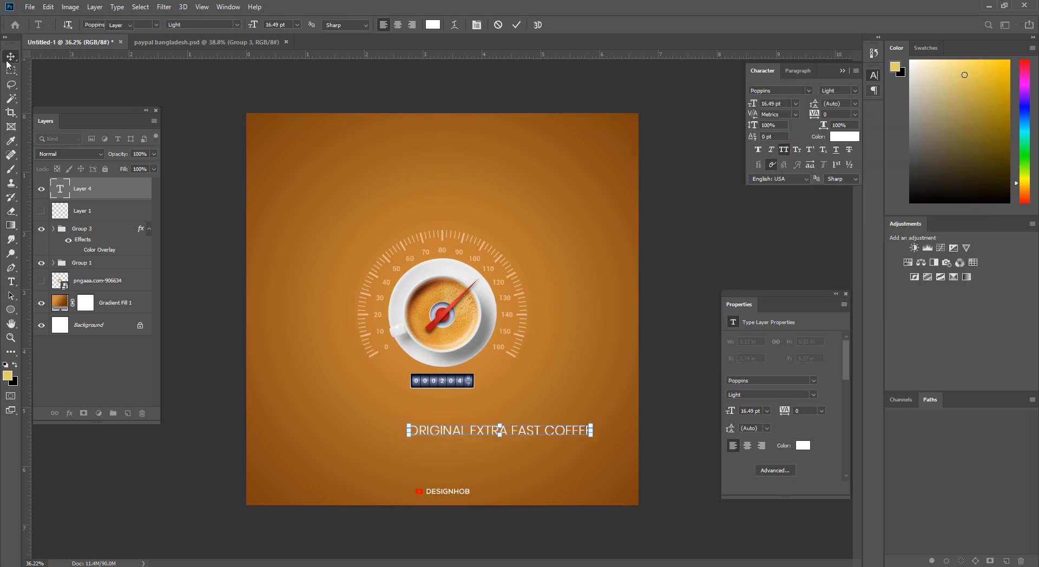
{"action": "left_click_drag", "start_coordinate": [464, 433], "coordinate": [475, 441]}
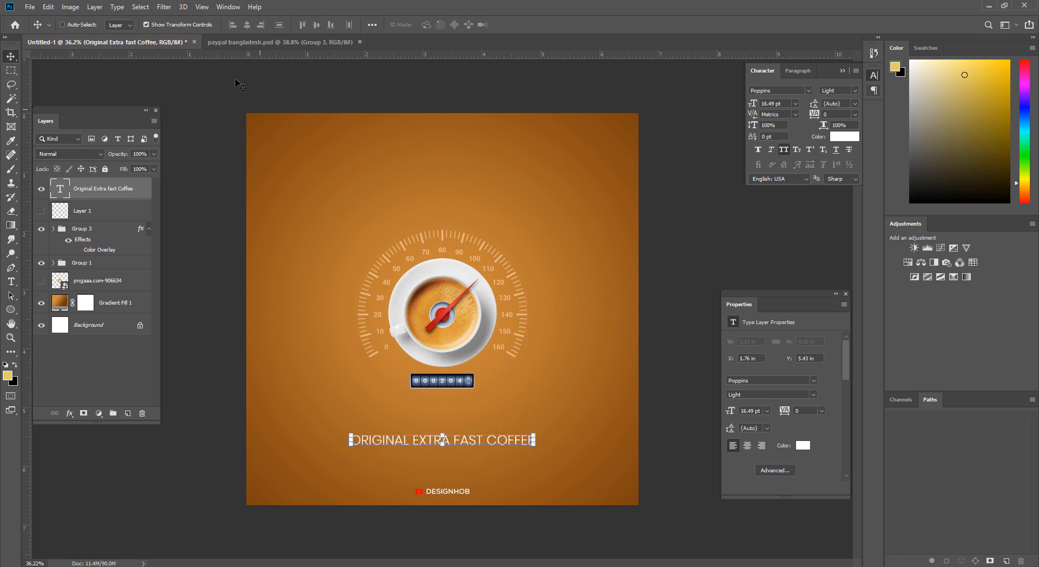
{"action": "key", "text": "ctrl+a"}
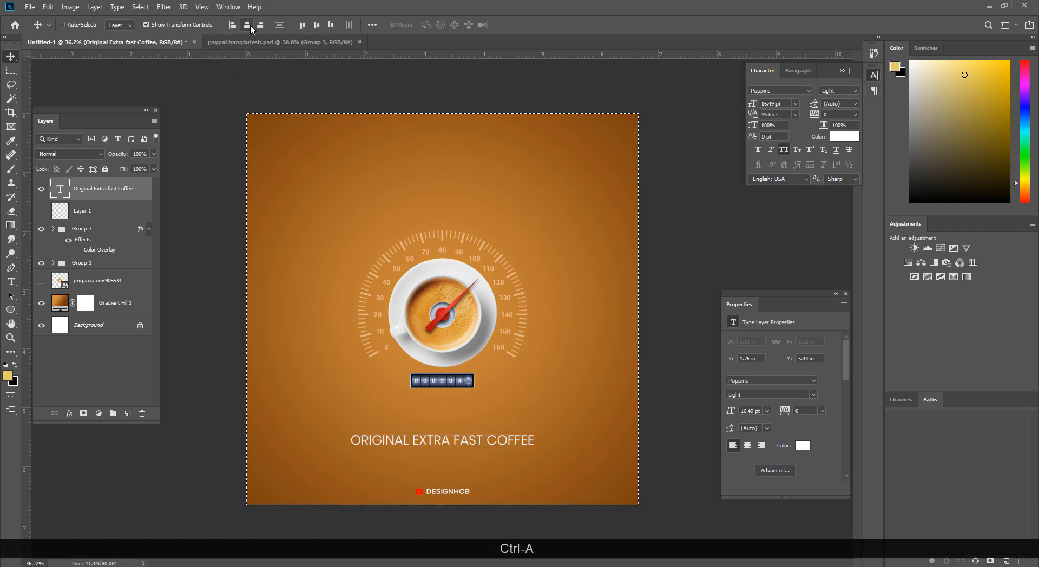
{"action": "key", "text": "ctrl+d"}
{"action": "mouse_move", "coordinate": [405, 333]}
{"action": "left_mouse_down"}
{"action": "mouse_move", "coordinate": [385, 313]}
{"action": "mouse_move", "coordinate": [397, 325]}
{"action": "left_mouse_up"}
{"action": "left_click", "coordinate": [11, 70]}
{"action": "left_click_drag", "start_coordinate": [402, 428], "coordinate": [431, 390]}
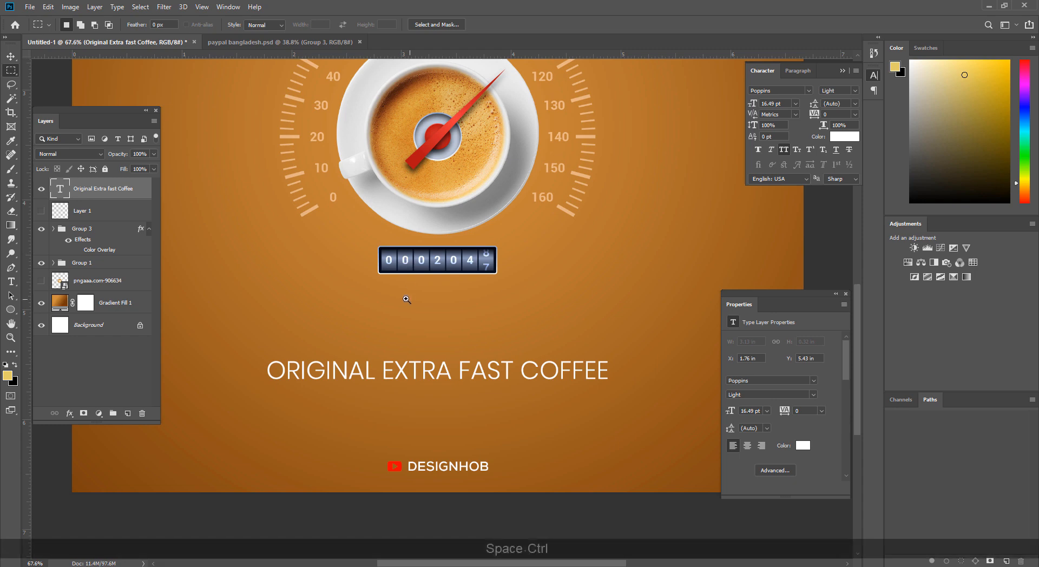
{"action": "left_click_drag", "start_coordinate": [407, 300], "coordinate": [372, 292]}
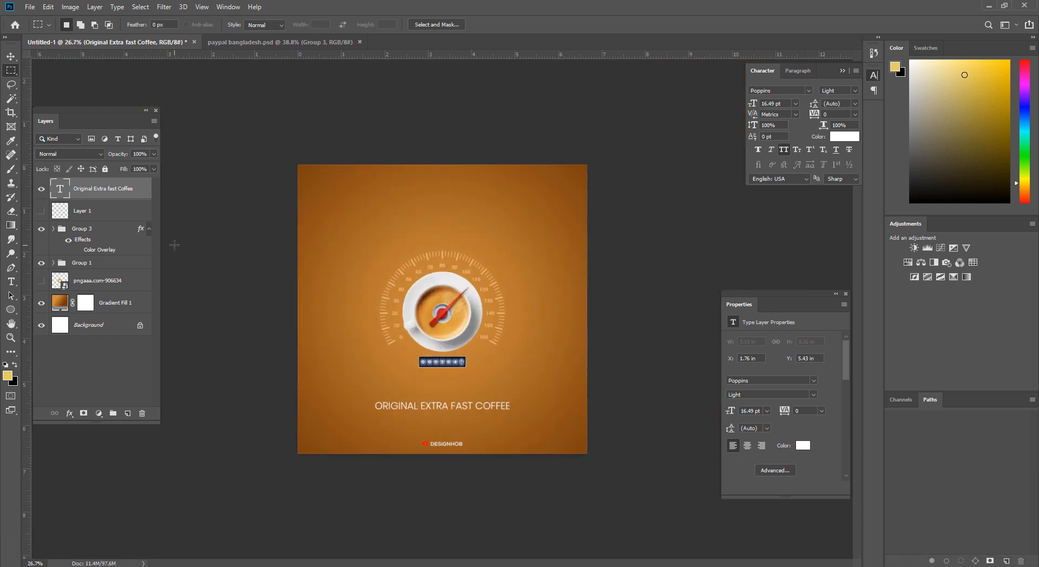
Group the tagline text layer with Group 1, name the new group 1st, and check its contents by toggling its visibility.
{"action": "left_click", "coordinate": [96, 263], "text": "ctrl"}
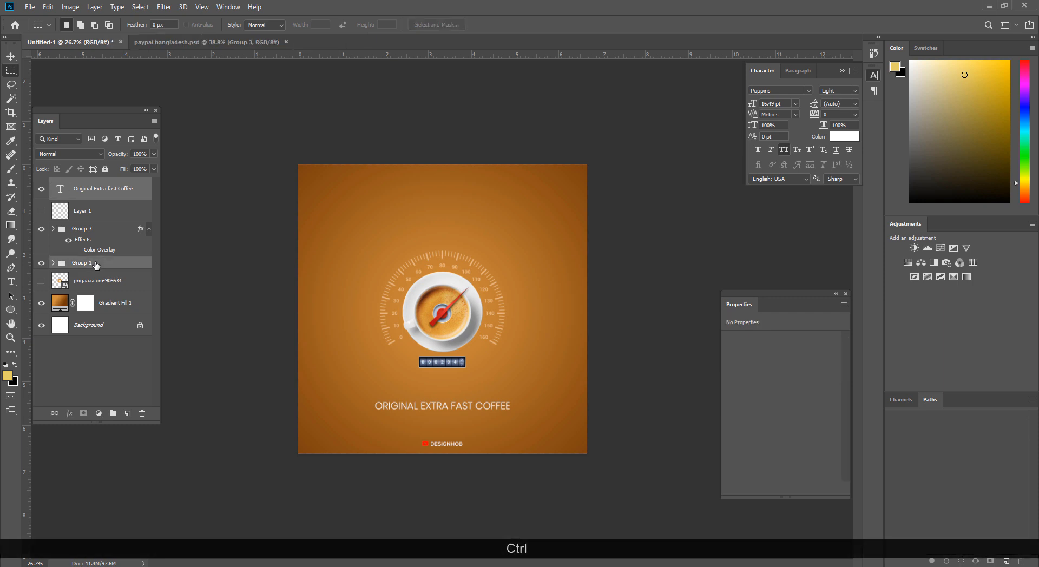
{"action": "key", "text": "ctrl+g"}
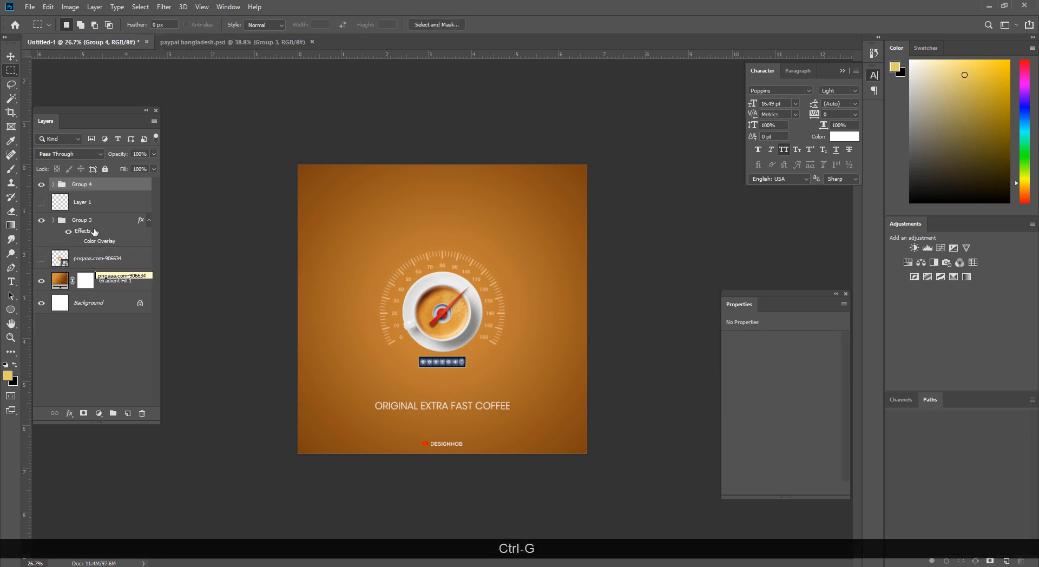
{"action": "double_click", "coordinate": [81, 184]}
{"action": "type", "text": "1st"}
{"action": "key", "text": "Return"}
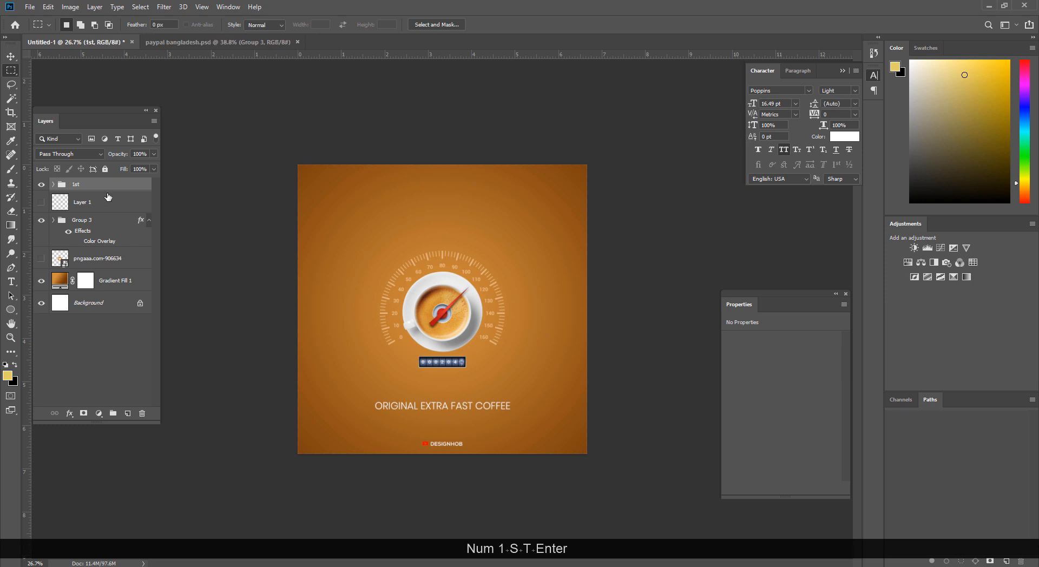
{"action": "left_click", "coordinate": [40, 187]}
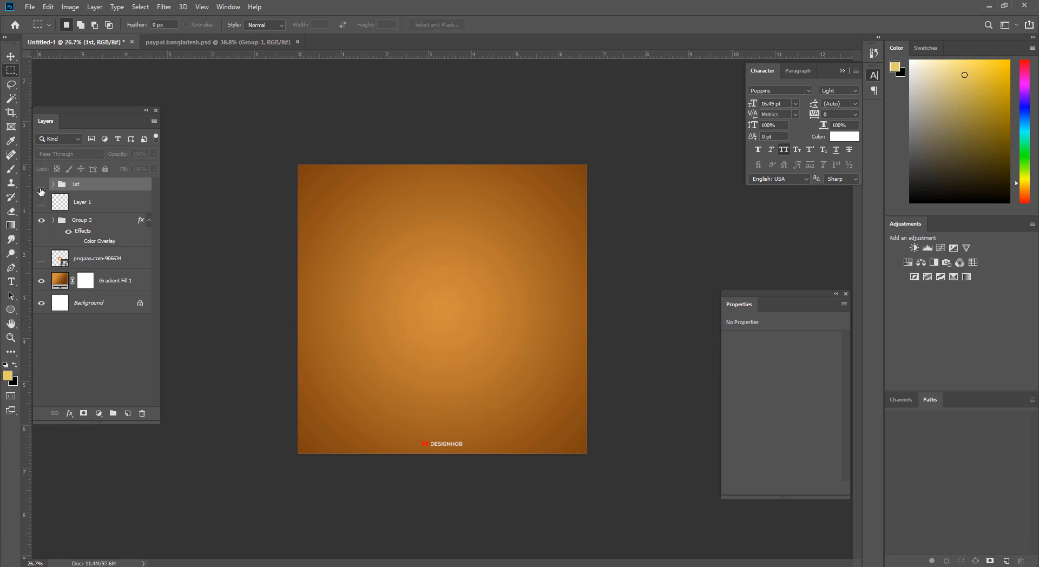
{"action": "left_click", "coordinate": [41, 186]}
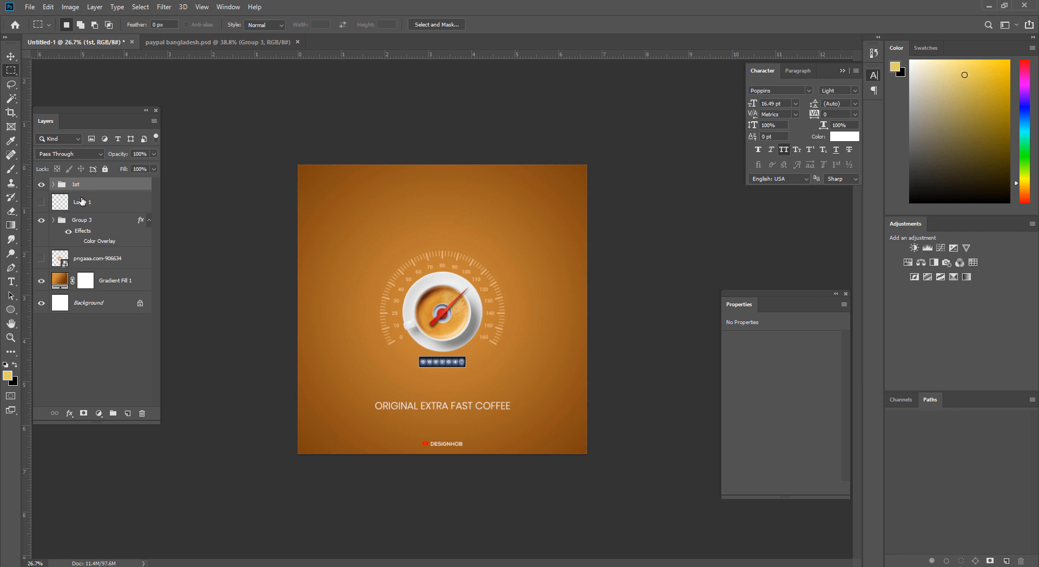
{"action": "left_click", "coordinate": [56, 185]}
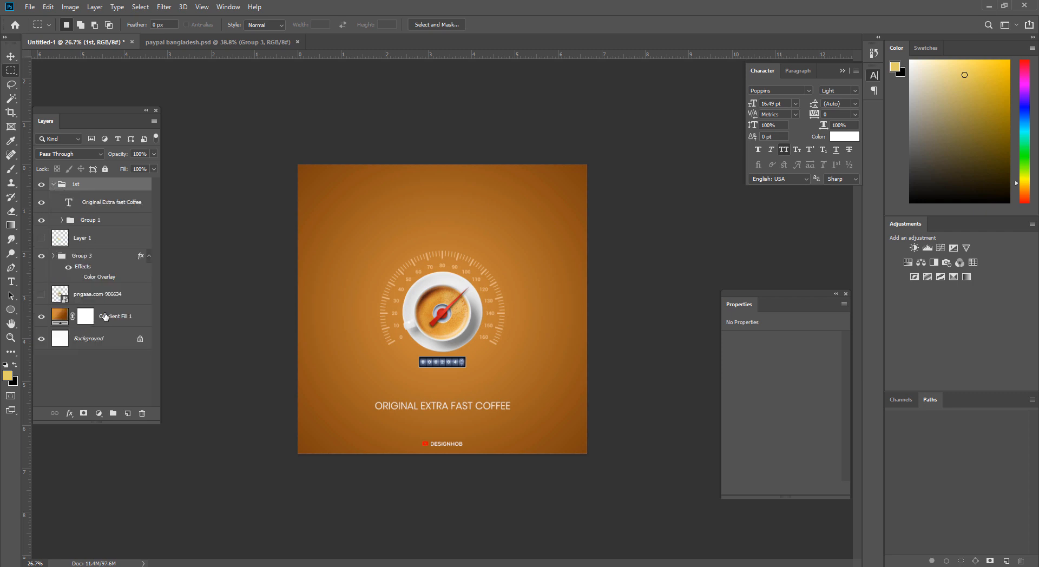
{"action": "left_click_drag", "start_coordinate": [105, 314], "coordinate": [103, 279]}
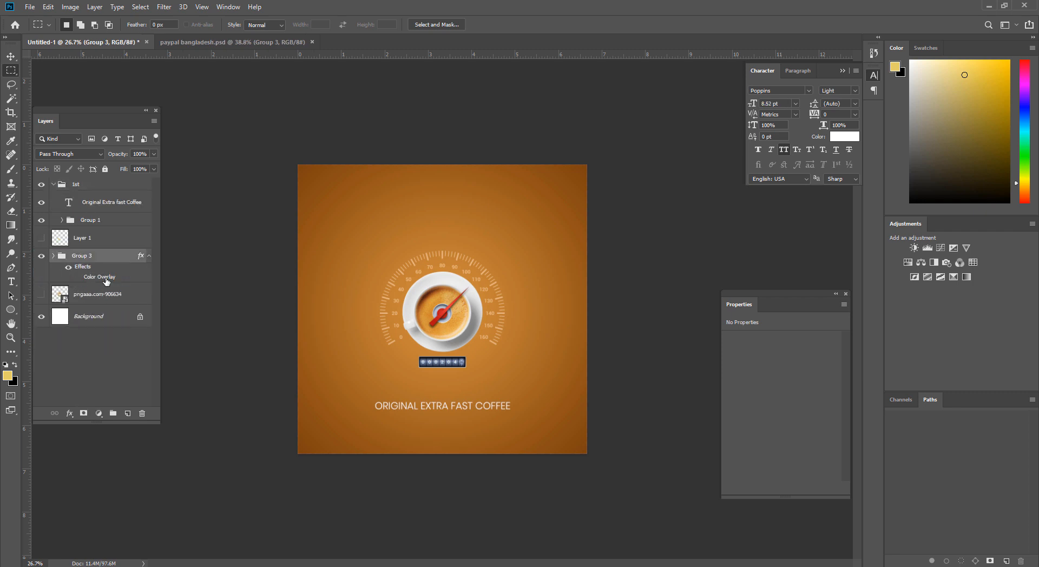
{"action": "key", "text": "ctrl+z"}
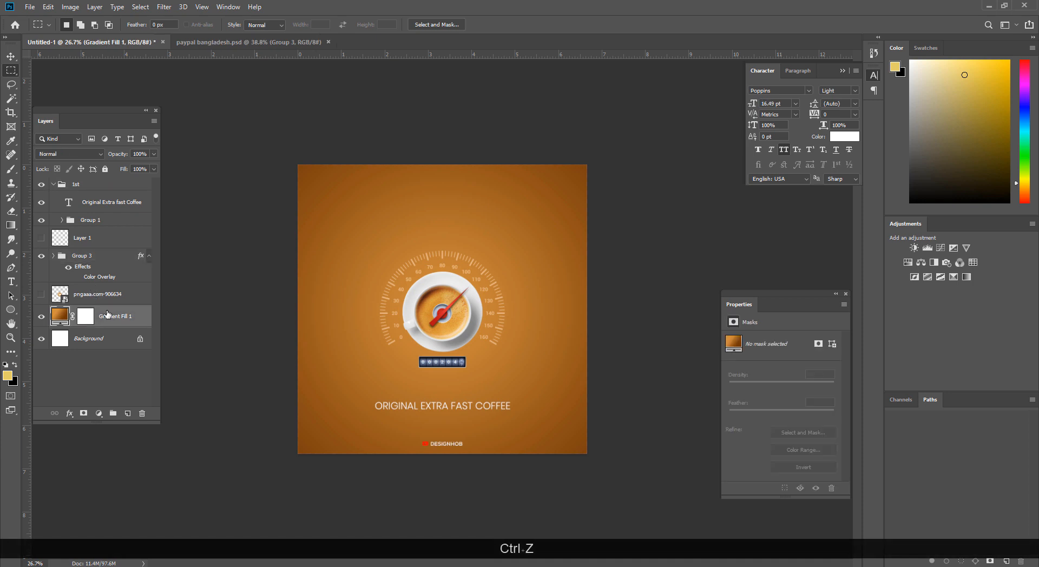
{"action": "left_click", "coordinate": [106, 313]}
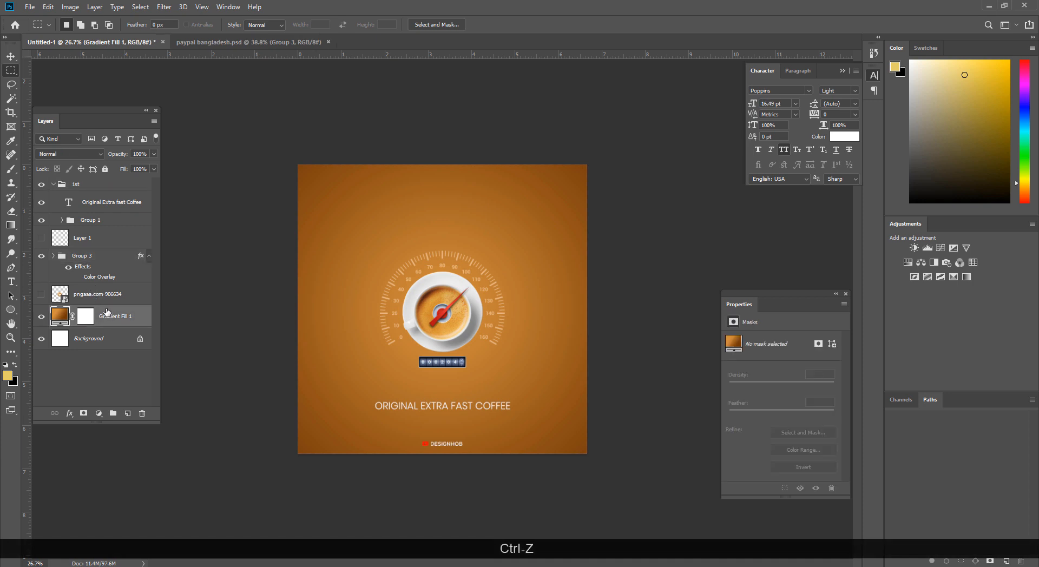
Bring the DESIGNHOB logo group, Group 3, to the top of the layer stack, above the 1st group.
{"action": "left_click", "coordinate": [86, 266]}
{"action": "key", "text": "ctrl+shift+bracketright"}
{"action": "key", "text": "ctrl+shift+bracketright"}
{"action": "key", "text": "ctrl+shift+bracketright"}
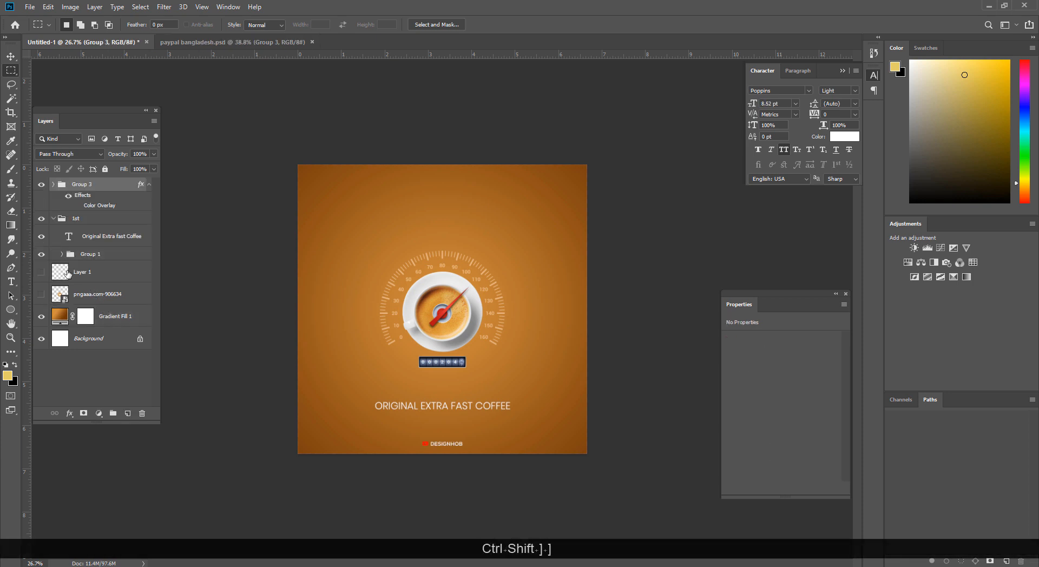
{"action": "left_click_drag", "start_coordinate": [111, 303], "coordinate": [114, 273]}
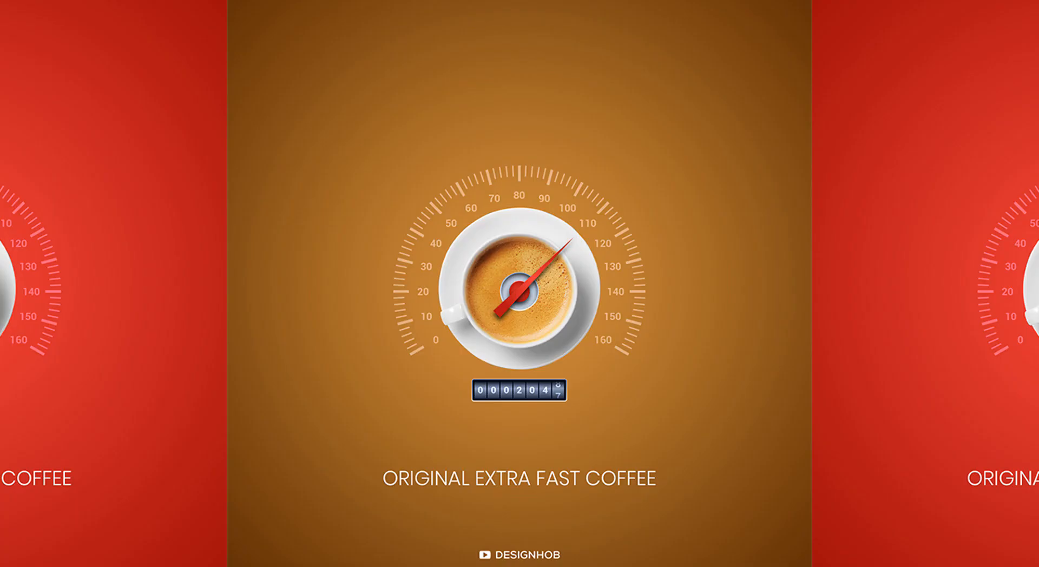